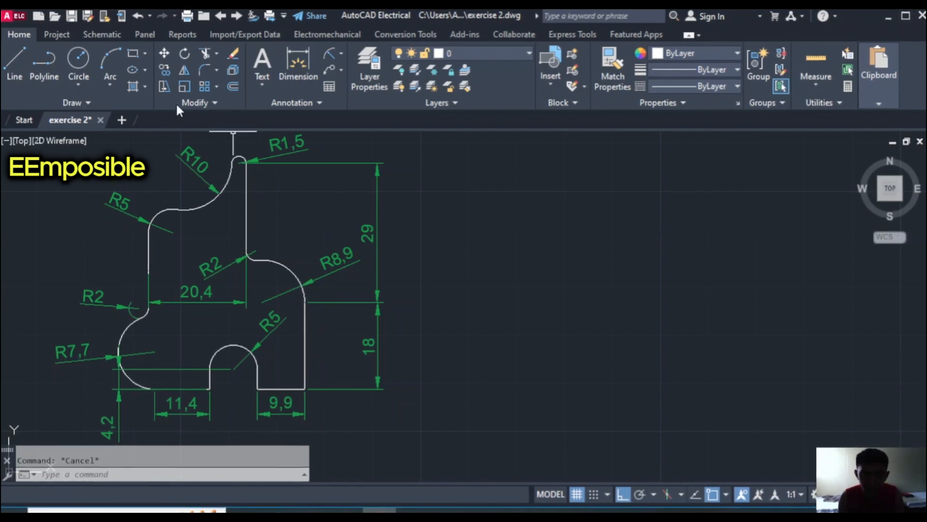
# - Draw a circle of radius 5 in the empty area beside the dimensioned reference profile
pyautogui.click(86, 68)
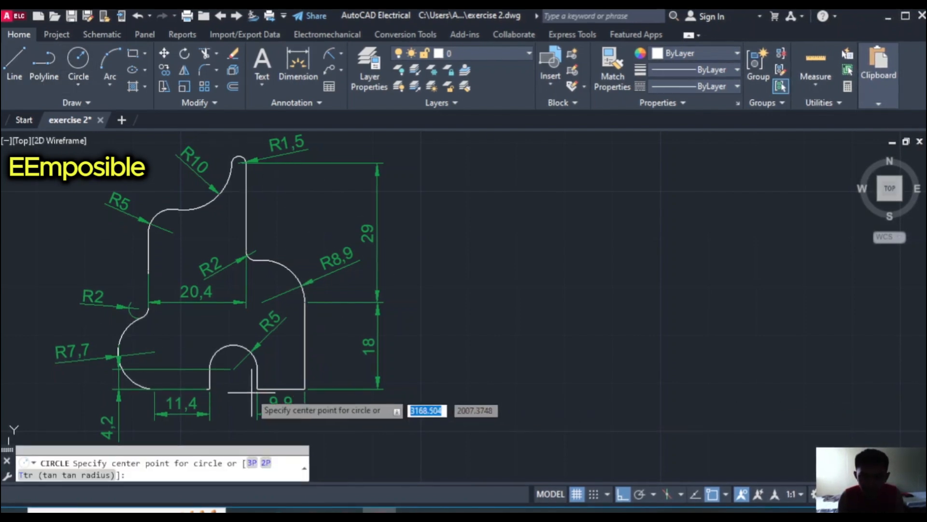
pyautogui.click(658, 368)
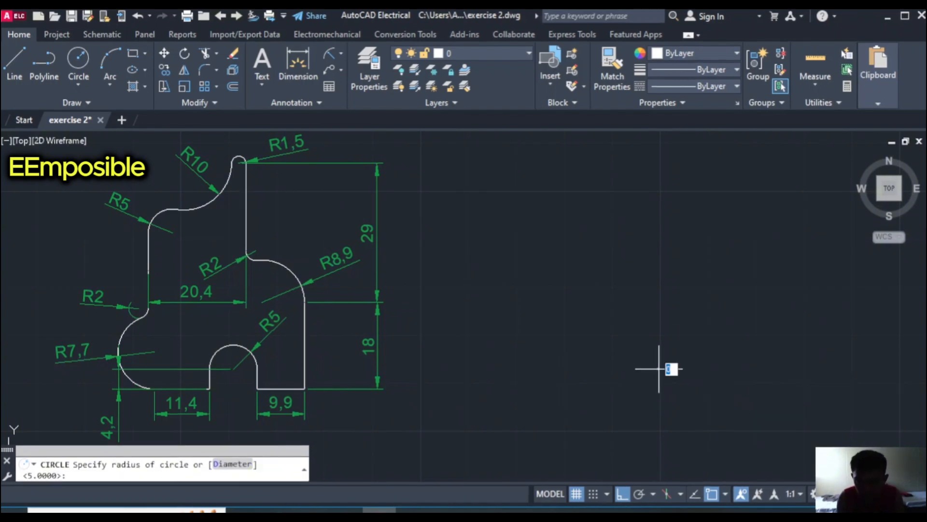
pyautogui.write('5')
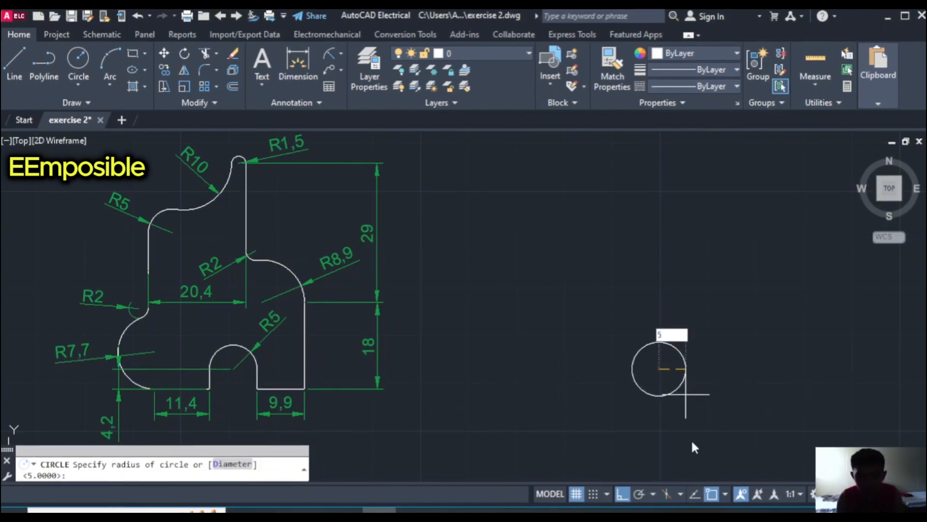
pyautogui.press('Return')
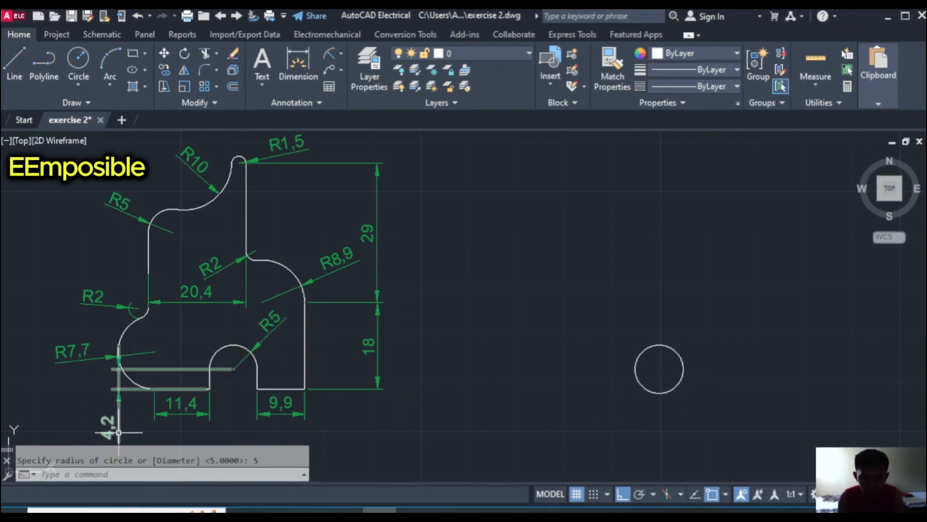
# - Draw connected lines from the circle's right quadrant, 4.2 straight down and 9.9 horizontally to the right
pyautogui.click(15, 58)
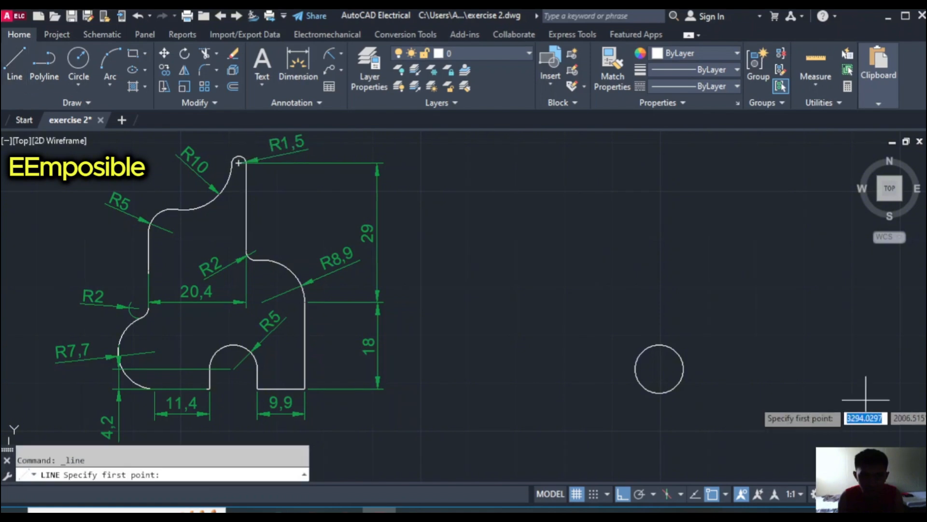
pyautogui.click(683, 369)
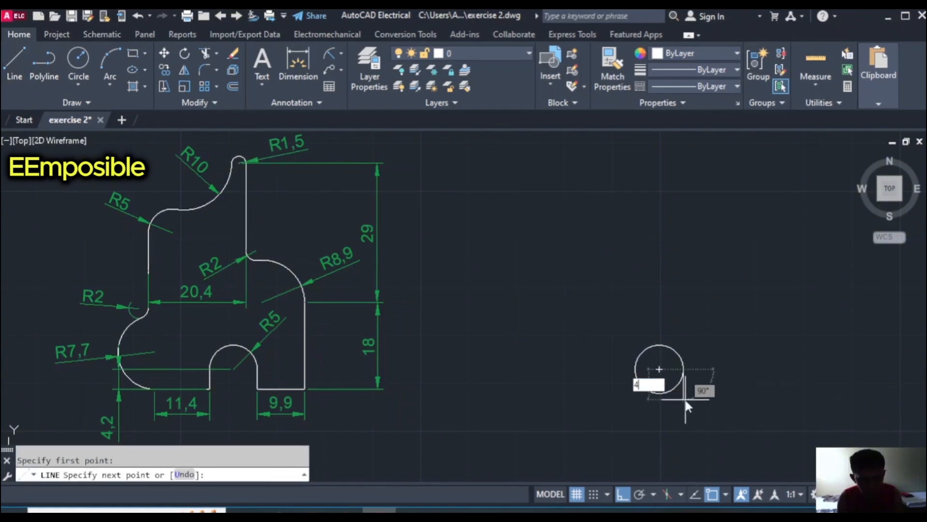
pyautogui.write('4.2')
pyautogui.press('Return')
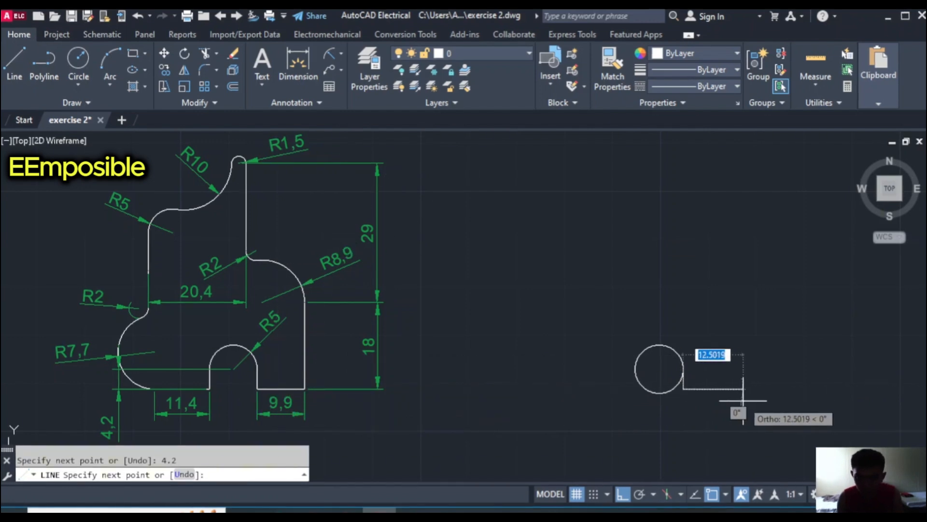
pyautogui.write('9')
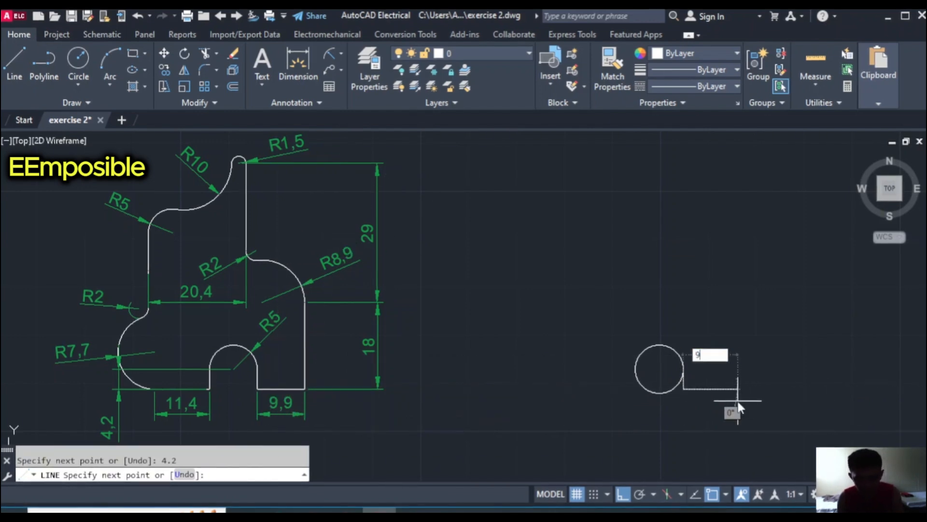
pyautogui.write('.9')
pyautogui.press('Return')
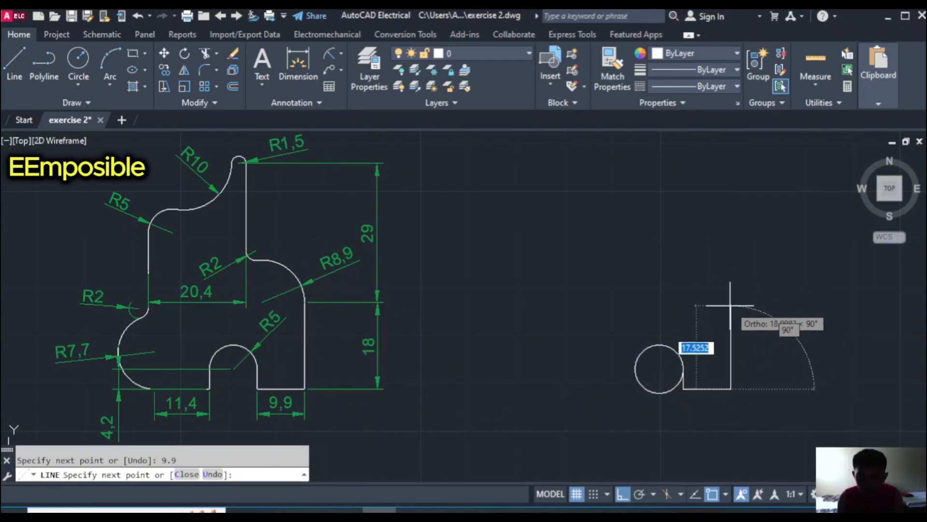
# - Continue the line chain vertically upward with an 18 segment followed by a 29 segment
pyautogui.write('18')
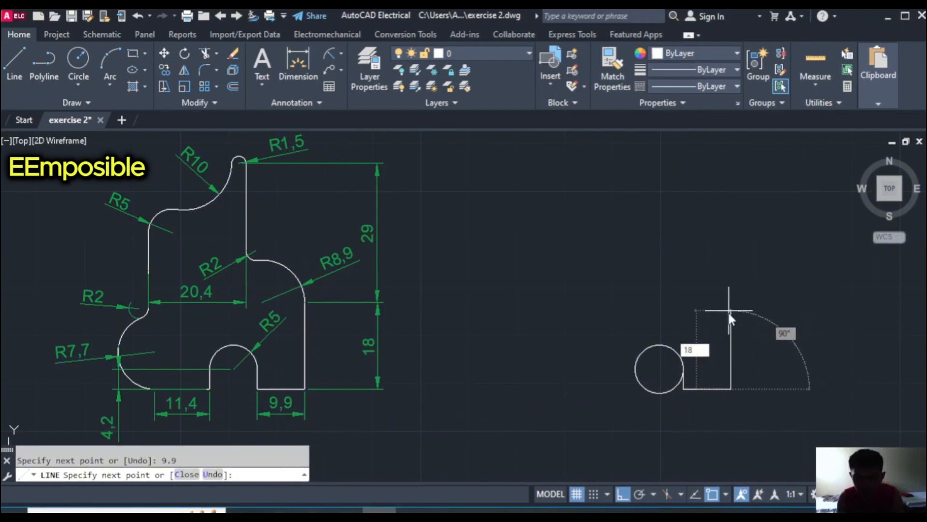
pyautogui.press('Return')
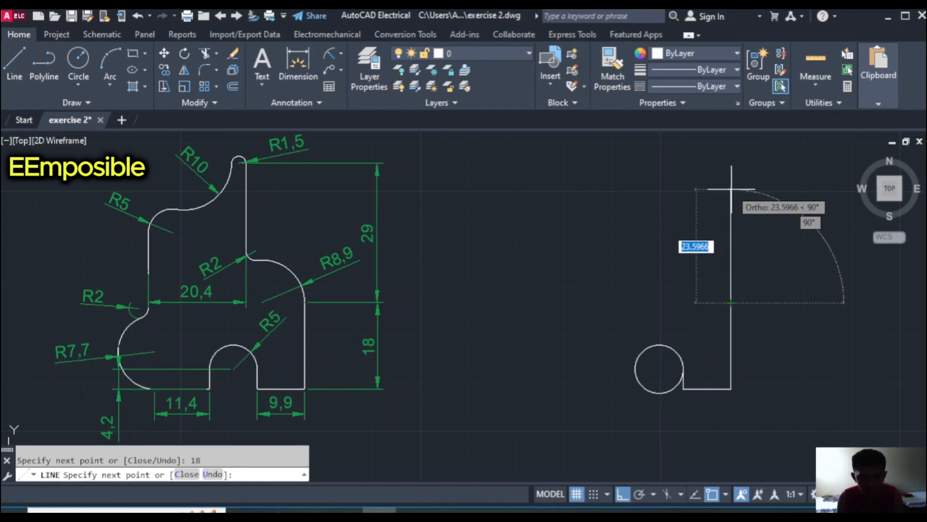
pyautogui.write('2')
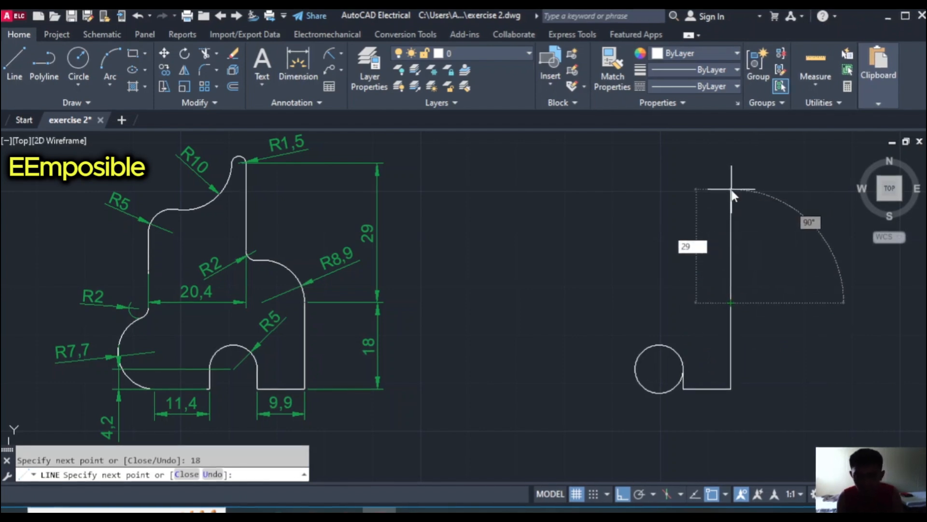
pyautogui.write('9')
pyautogui.press('Return')
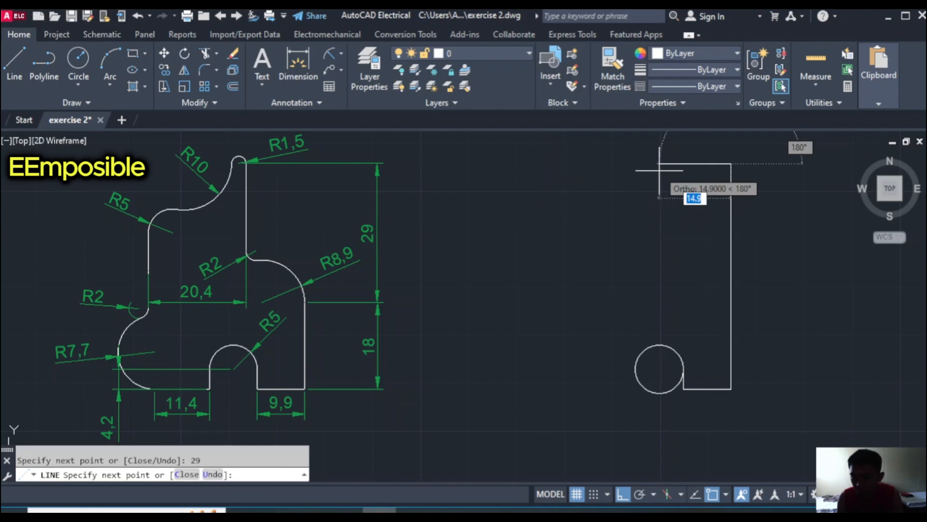
# - Add two horizontal segments leftward from the top of the 29 line, 10.8 and 3 long, and end the chain
pyautogui.write('10')
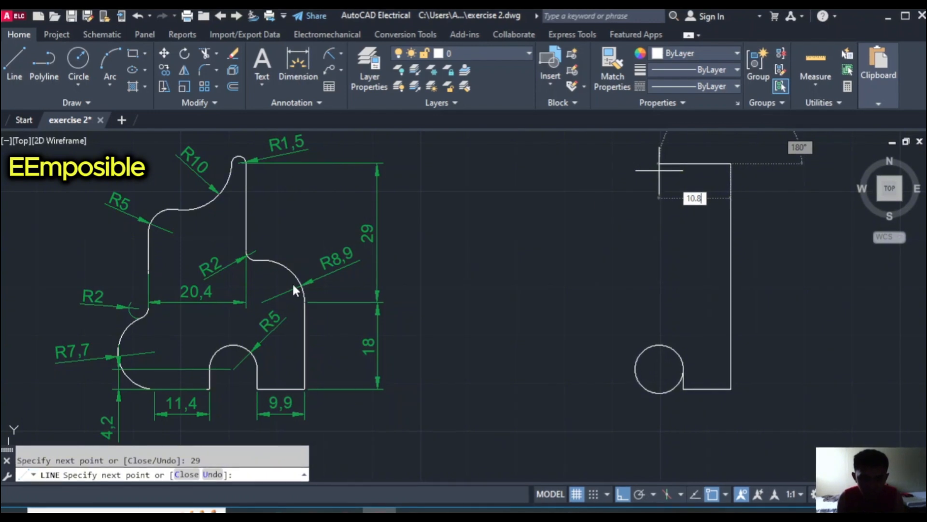
pyautogui.press('Return')
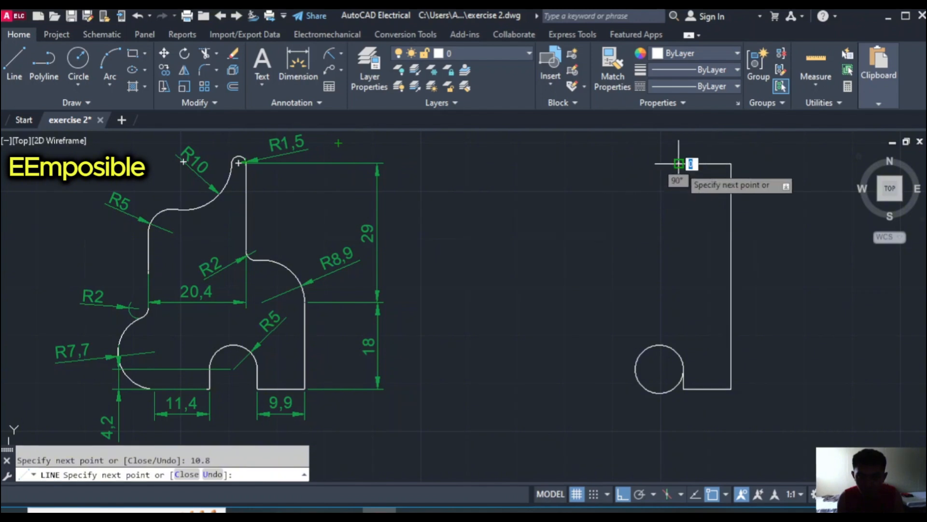
pyautogui.write('3')
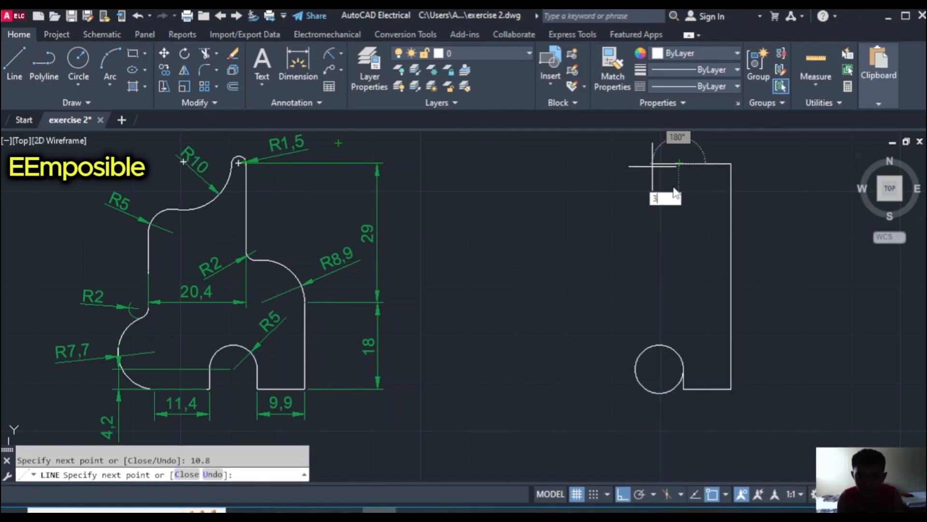
pyautogui.press('Return')
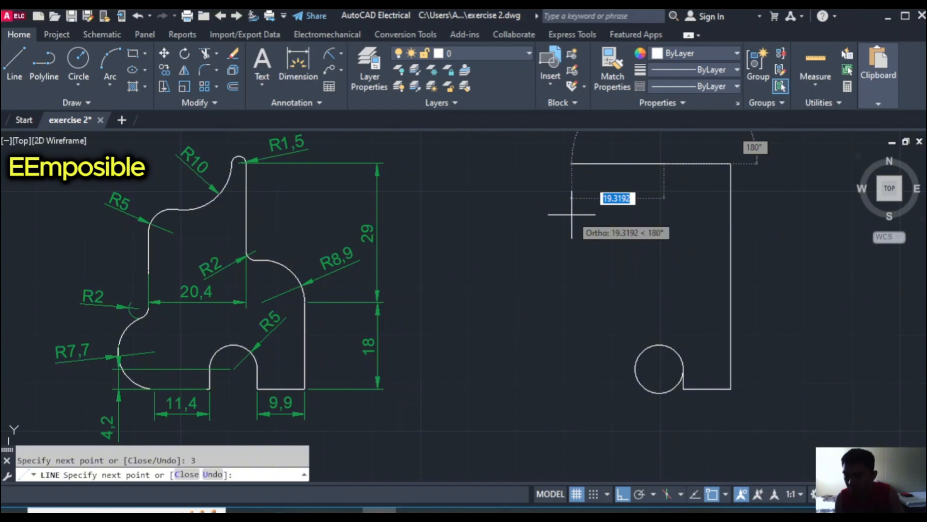
pyautogui.click(664, 197)
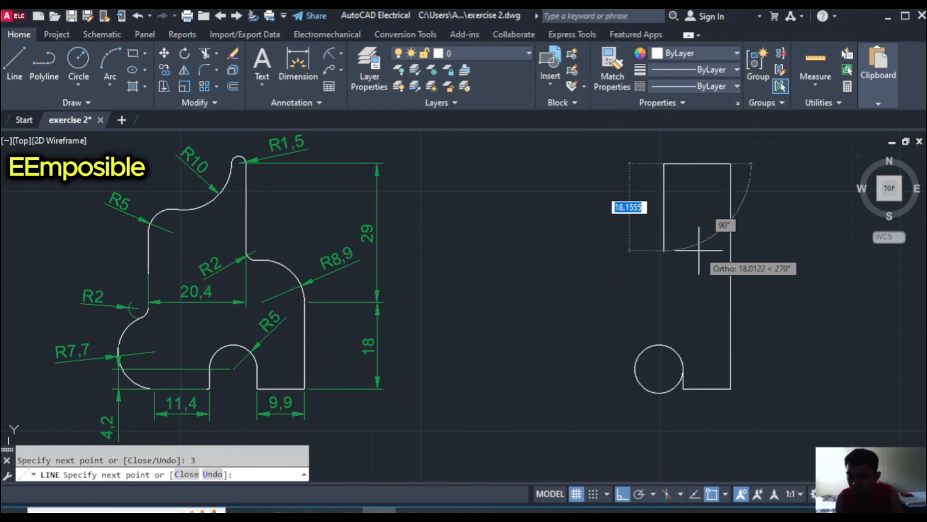
pyautogui.press('Escape')
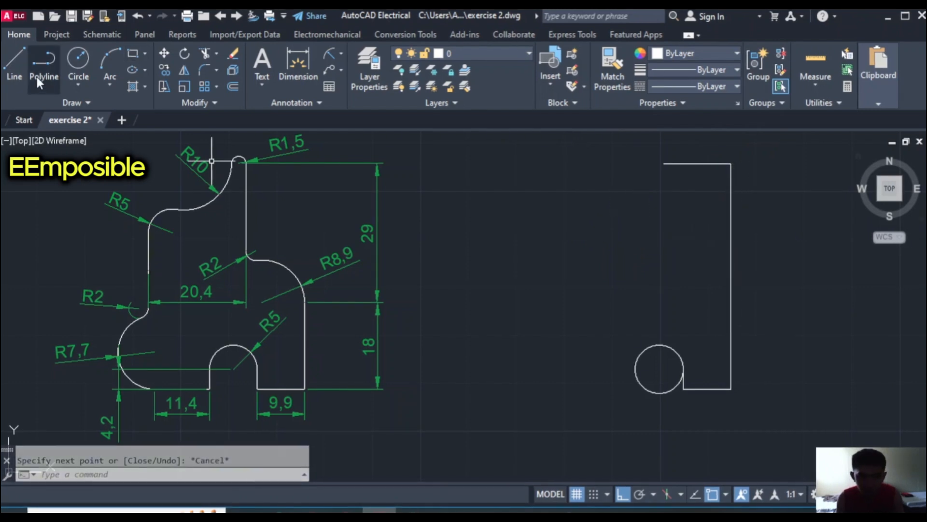
# - Draw an 8.9 horizontal line leftward from the point where the 18 and 29 vertical segments meet
pyautogui.click(20, 75)
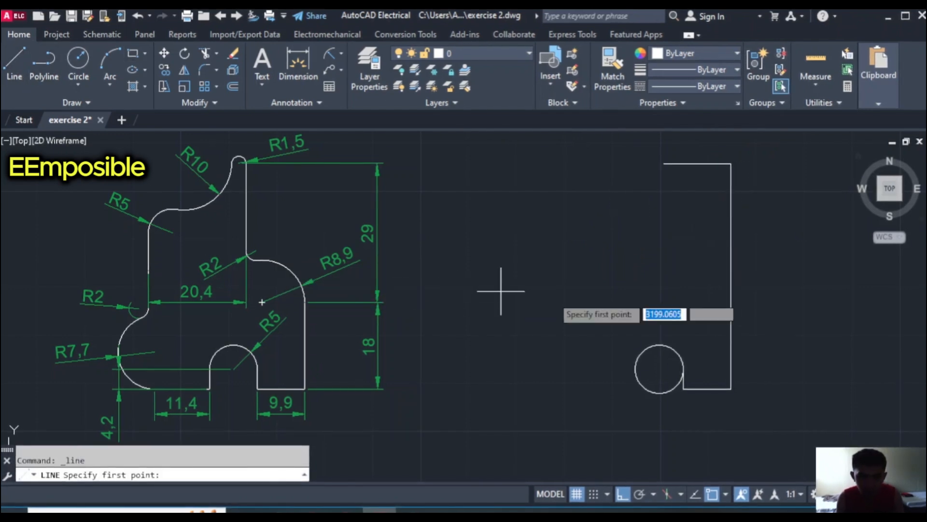
pyautogui.click(731, 303)
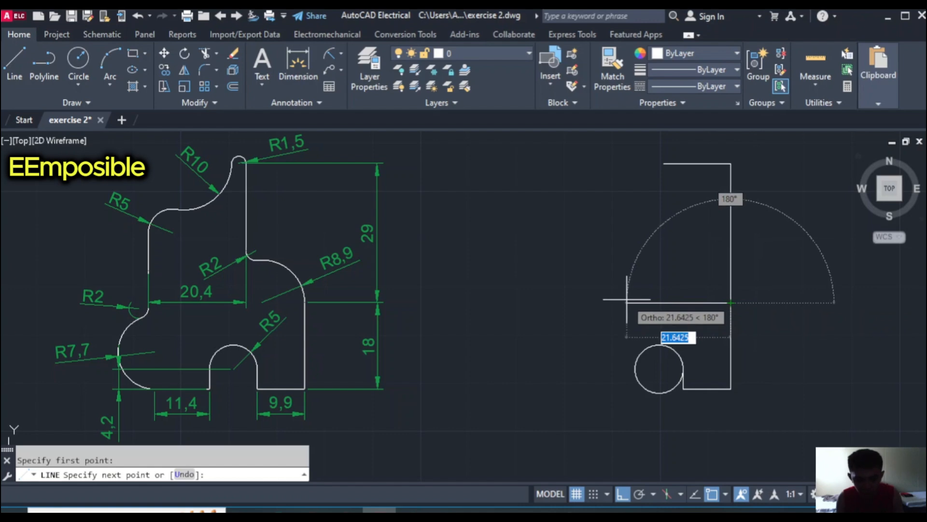
pyautogui.write('8.9')
pyautogui.press('Return')
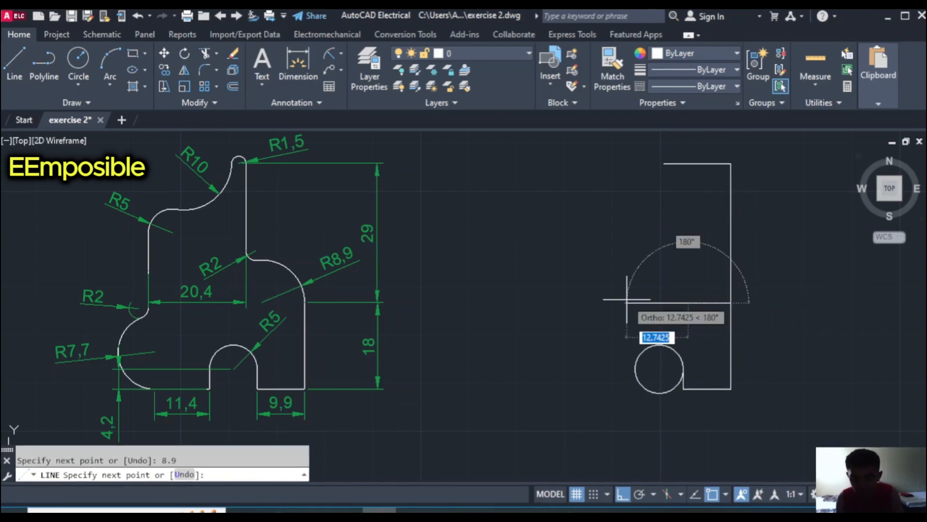
pyautogui.press('Escape')
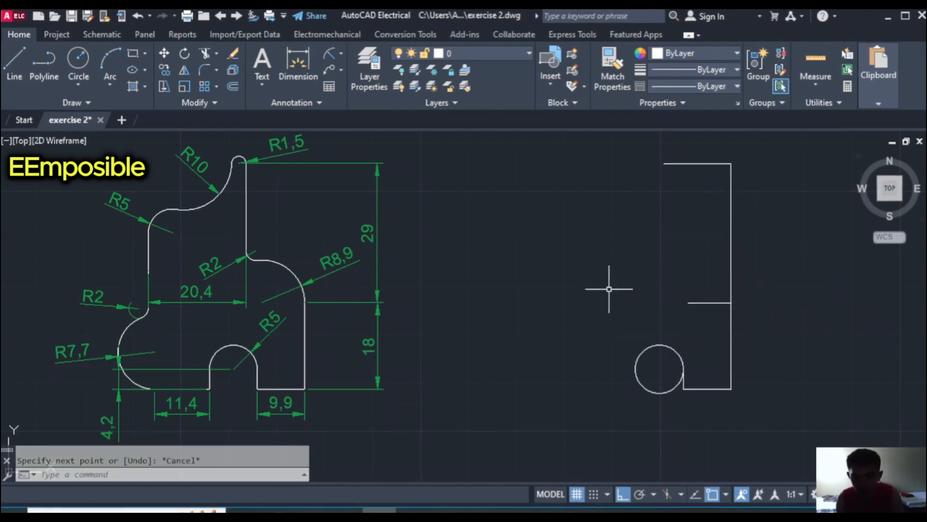
# - Draw a circle of radius 8.9 centred on the short horizontal line's left end and reaching its right end
pyautogui.click(78, 85)
pyautogui.click(127, 117)
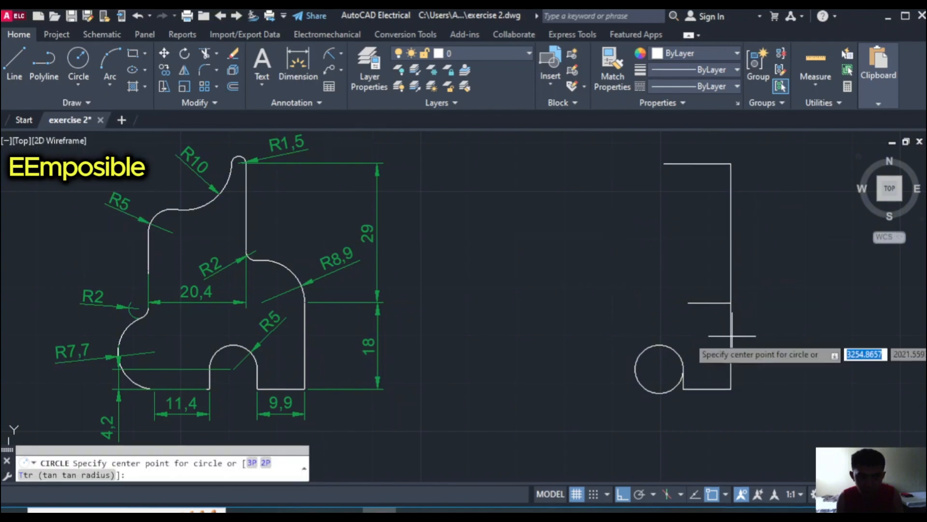
pyautogui.click(688, 303)
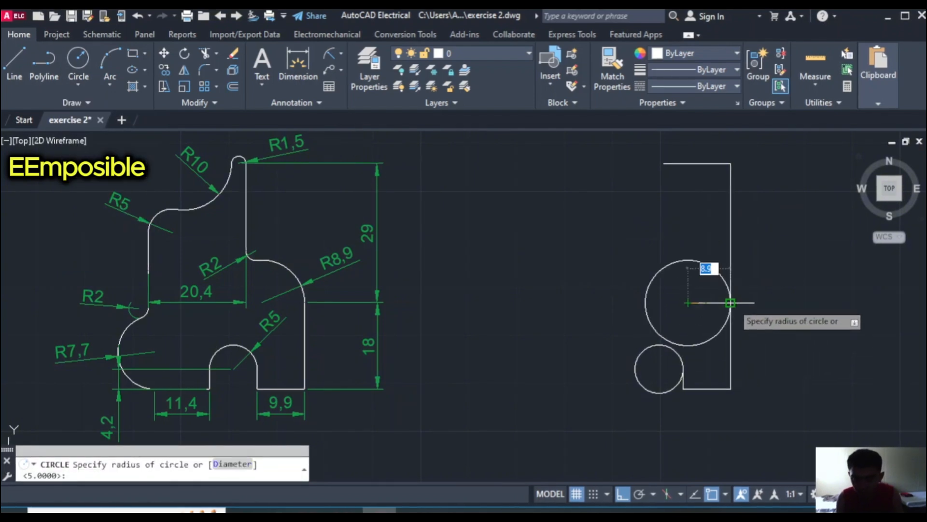
pyautogui.click(730, 303)
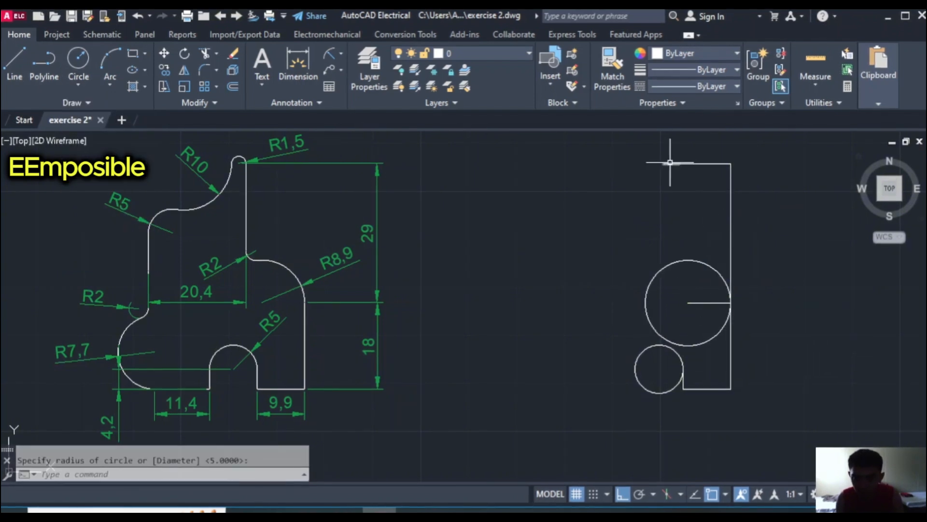
# - Draw a circle of radius 1.5 centred on the left end of the top horizontal line
pyautogui.press('Return')
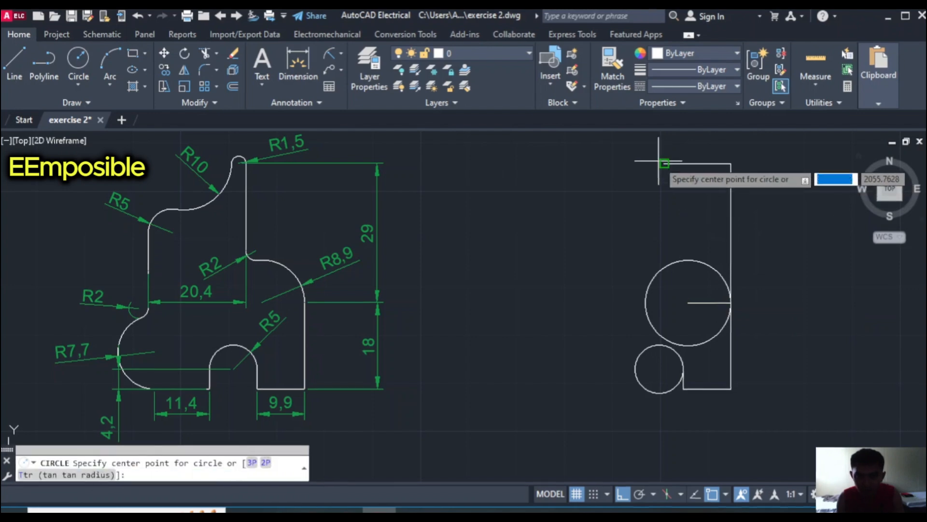
pyautogui.press('Return')
pyautogui.click(665, 164)
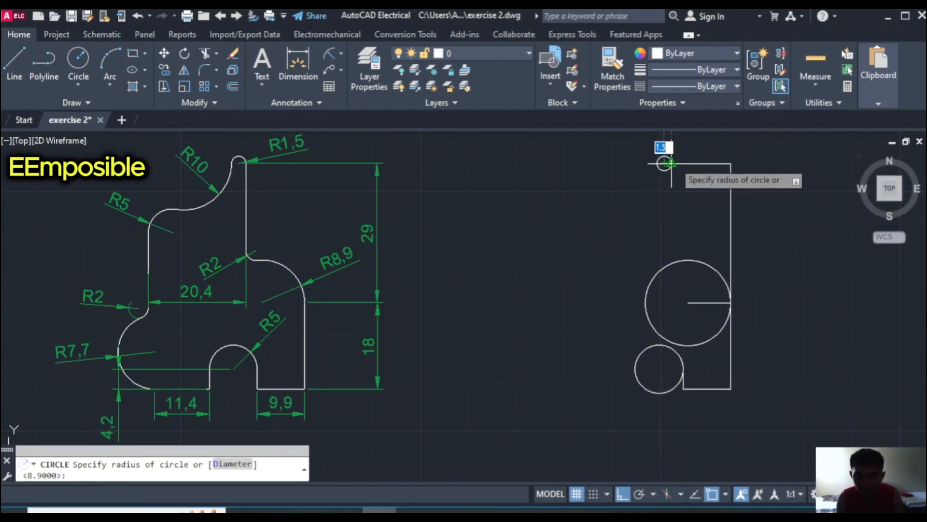
pyautogui.click(679, 163)
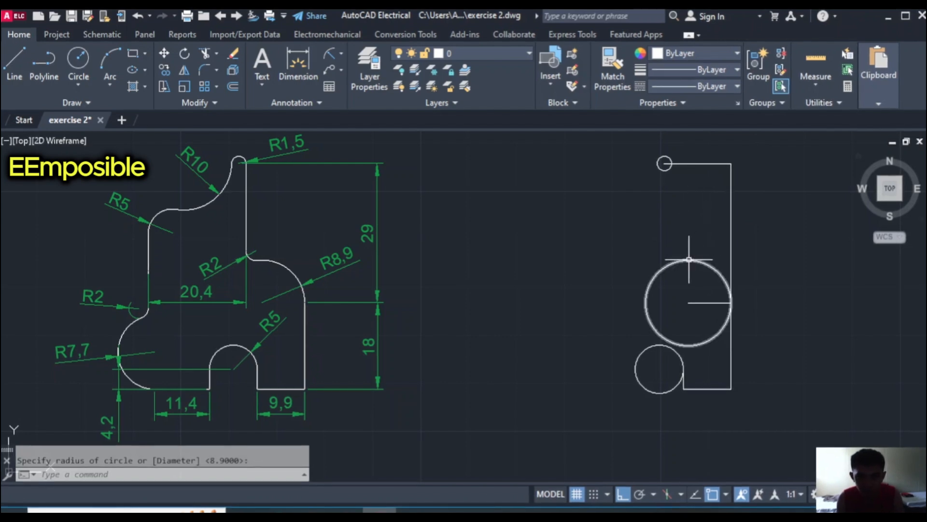
# - Draw a vertical line from the small top circle's right quadrant down into the interior of the 8.9 radius circle
pyautogui.click(11, 55)
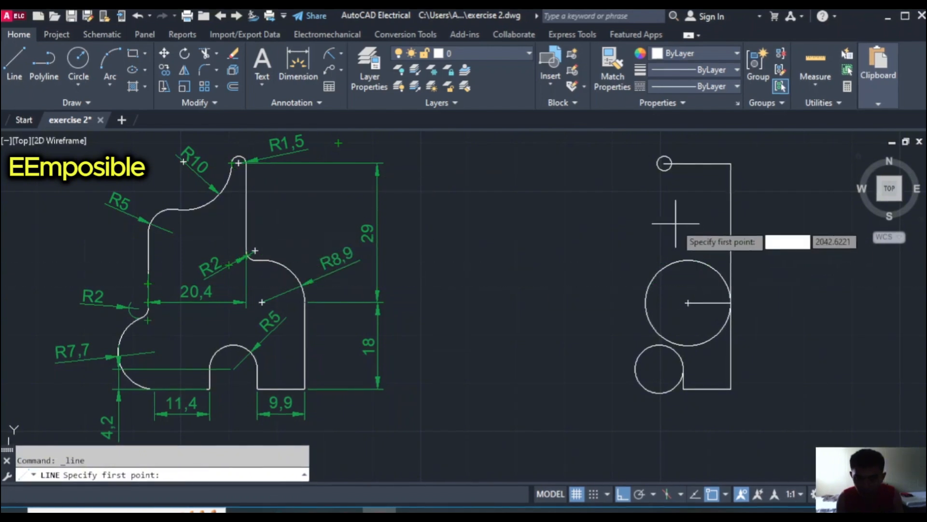
pyautogui.scroll(6, 672, 165)
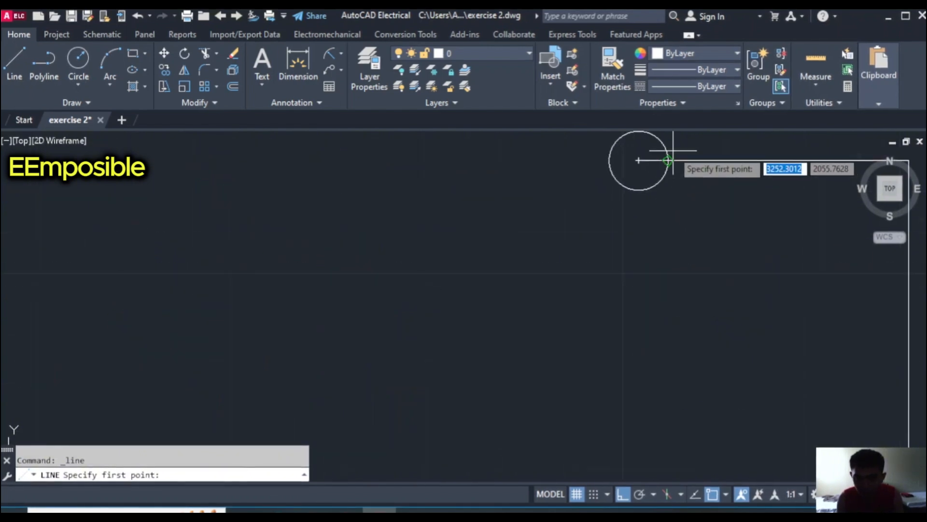
pyautogui.click(667, 160)
pyautogui.scroll(-6, 672, 205)
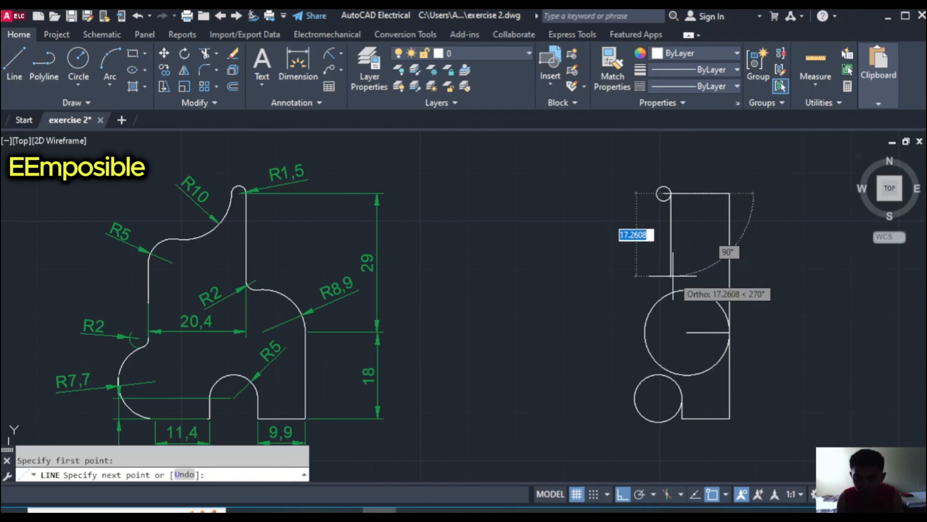
pyautogui.click(677, 319)
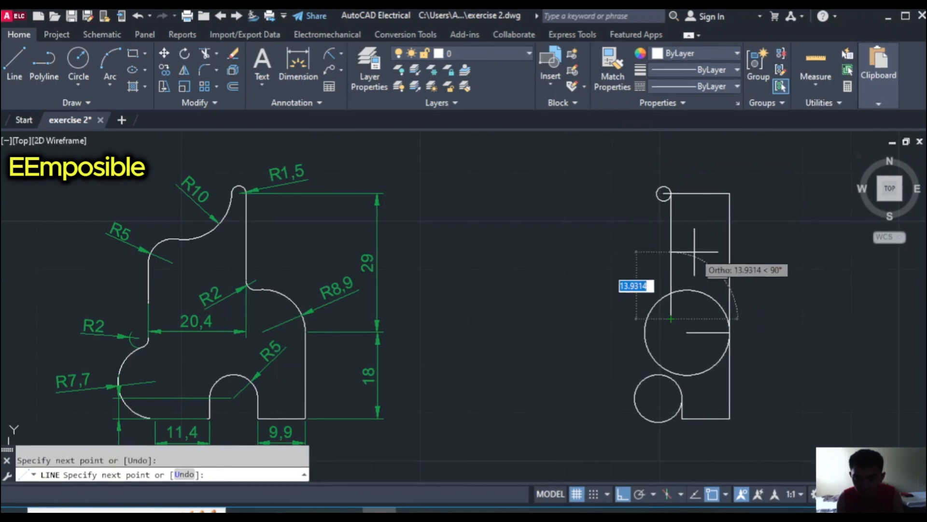
pyautogui.scroll(3, 695, 252)
pyautogui.scroll(-3, 695, 251)
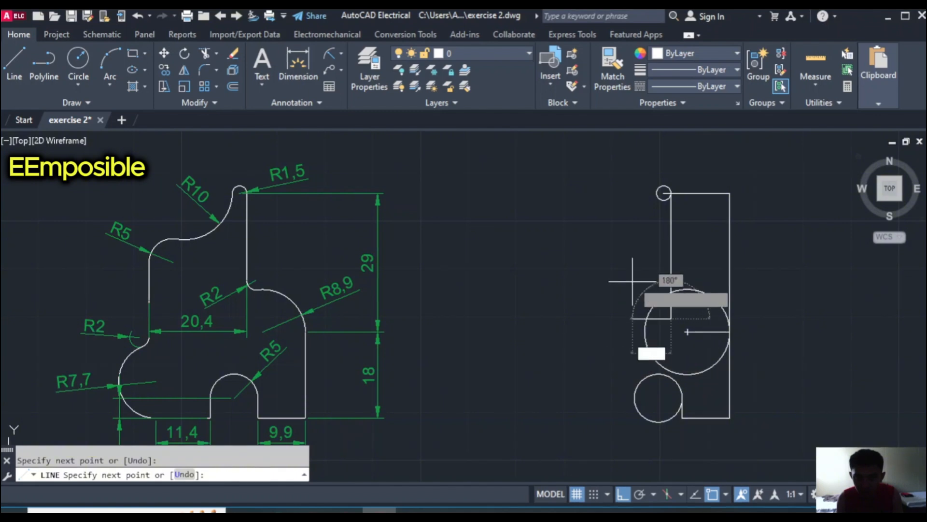
pyautogui.press('Escape')
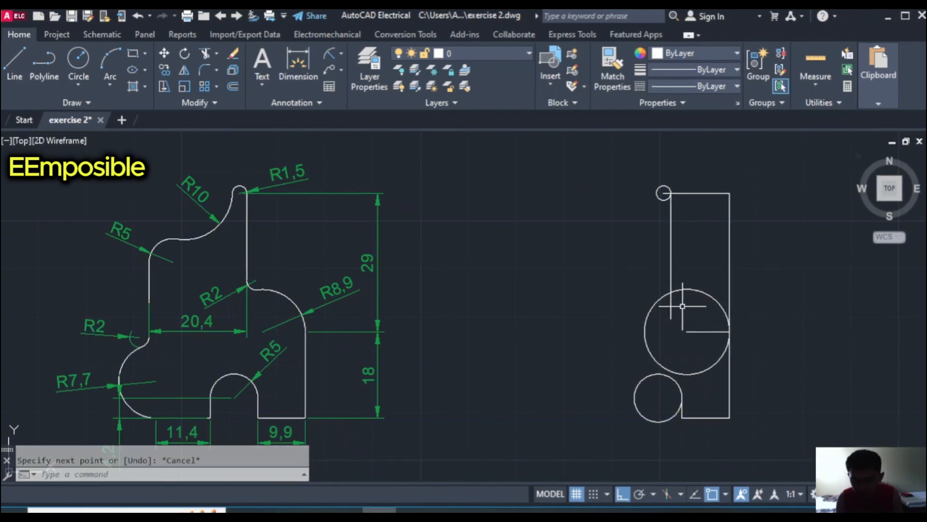
# - Try a radius 2 fillet between the long inner vertical line and the top of the 8.9 radius circle, and undo it
pyautogui.middleClick(578, 304)
pyautogui.middleClick(578, 304)
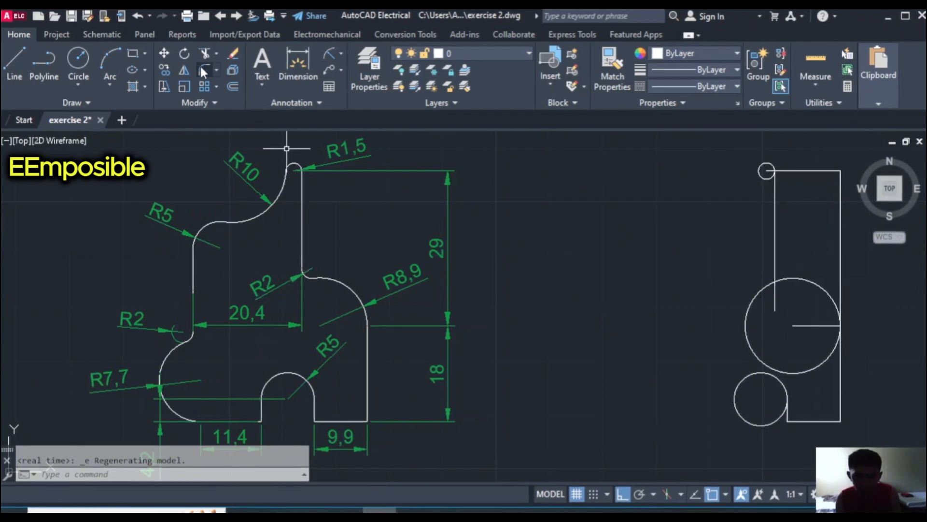
pyautogui.write('f')
pyautogui.press('space')
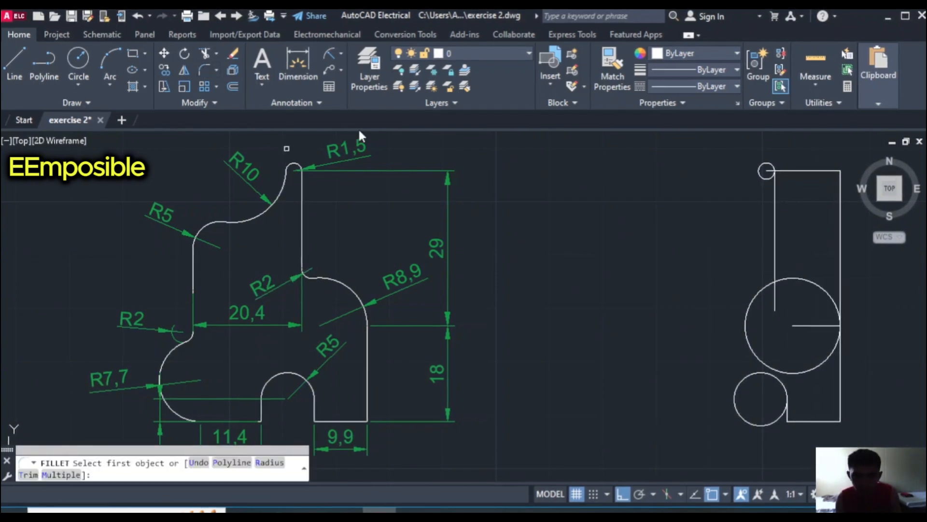
pyautogui.click(775, 271)
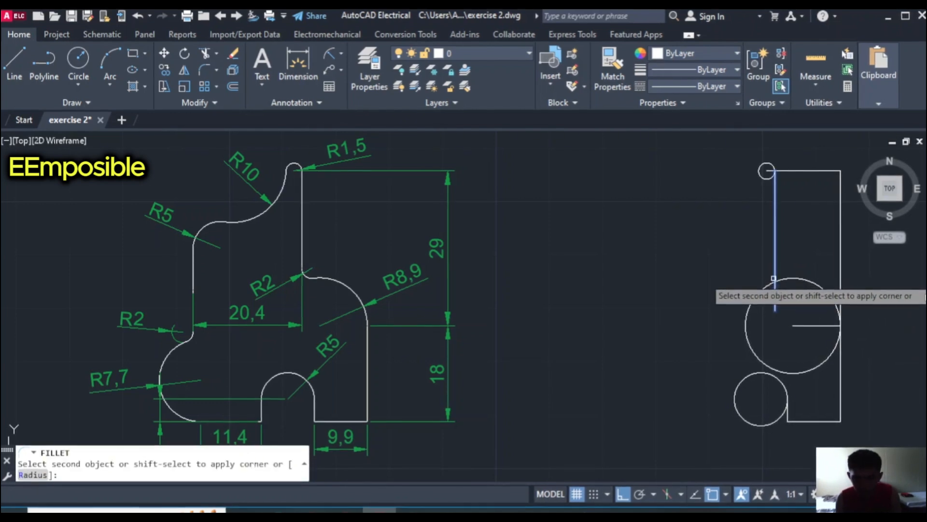
pyautogui.write('2')
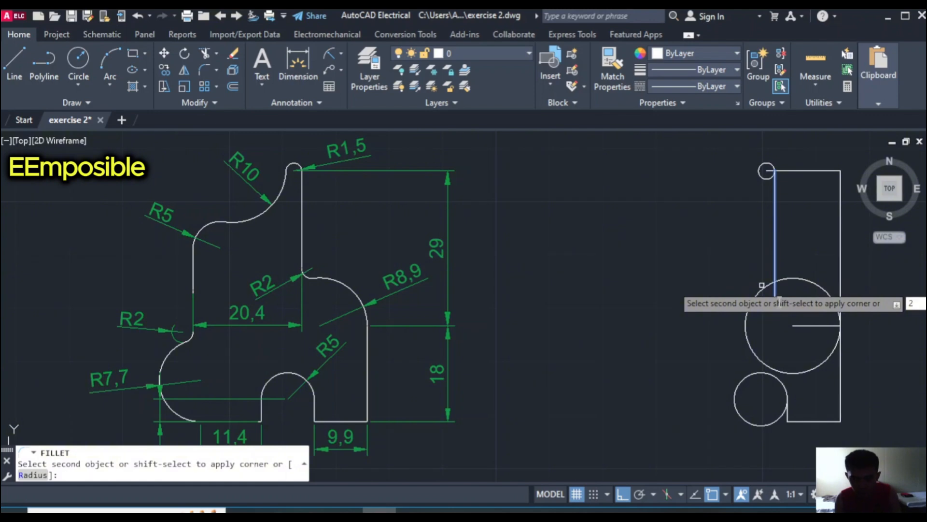
pyautogui.press('BackSpace')
pyautogui.write('r')
pyautogui.press('Return')
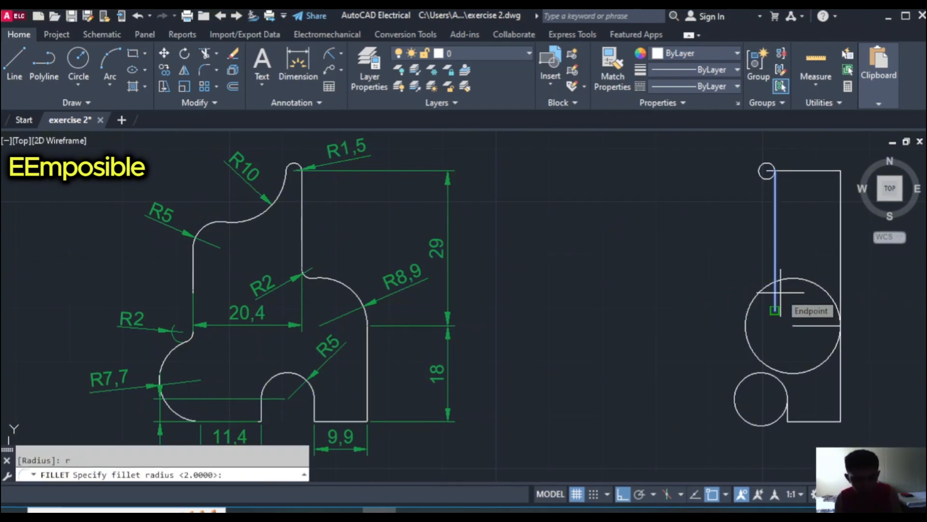
pyautogui.write('2')
pyautogui.press('Return')
pyautogui.click(779, 294)
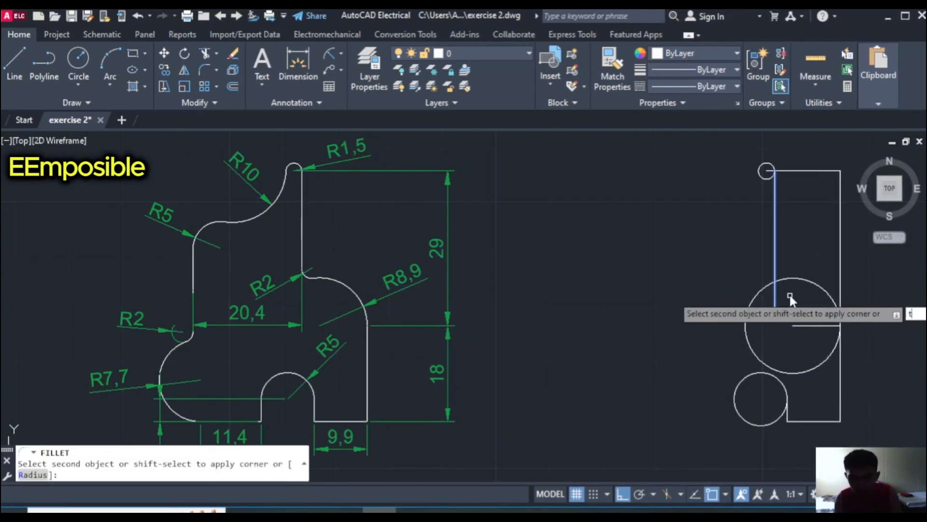
pyautogui.click(791, 280)
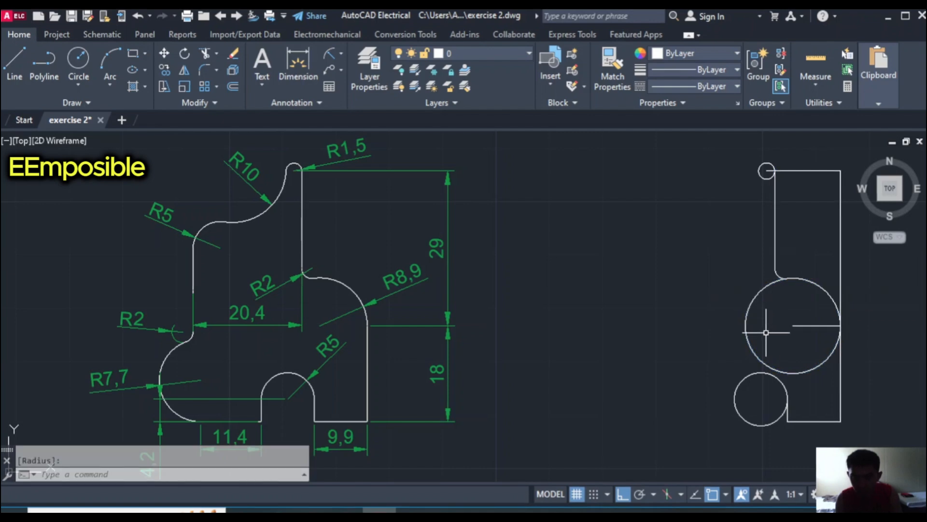
pyautogui.click(778, 276)
pyautogui.hotkey('ctrl', 'z')
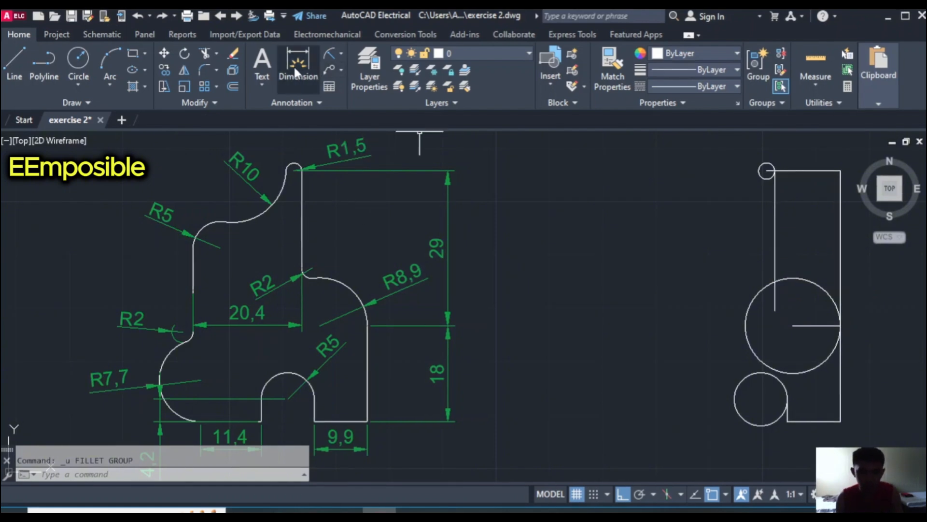
# - Try the radius 2 fillet again, picking the 8.9 radius circle on its upper-left side of the vertical line, and undo it
pyautogui.click(206, 69)
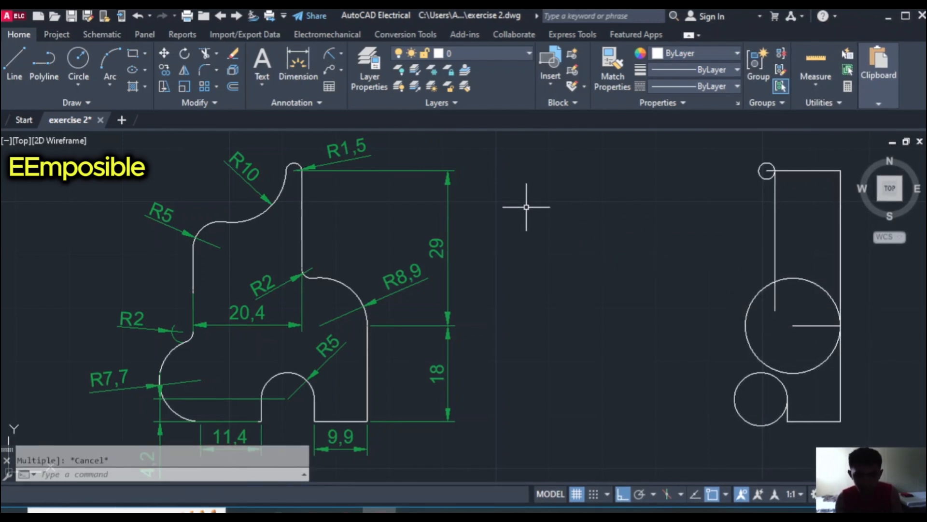
pyautogui.click(205, 70)
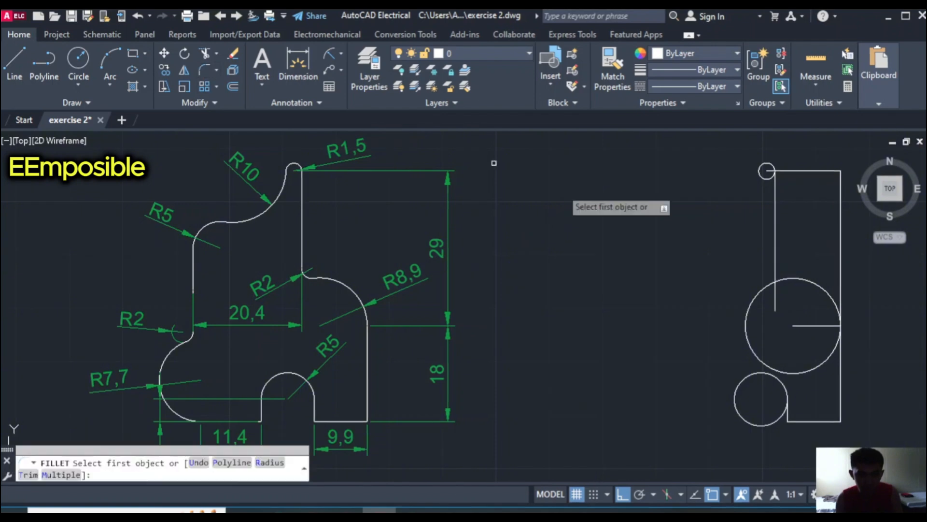
pyautogui.click(775, 271)
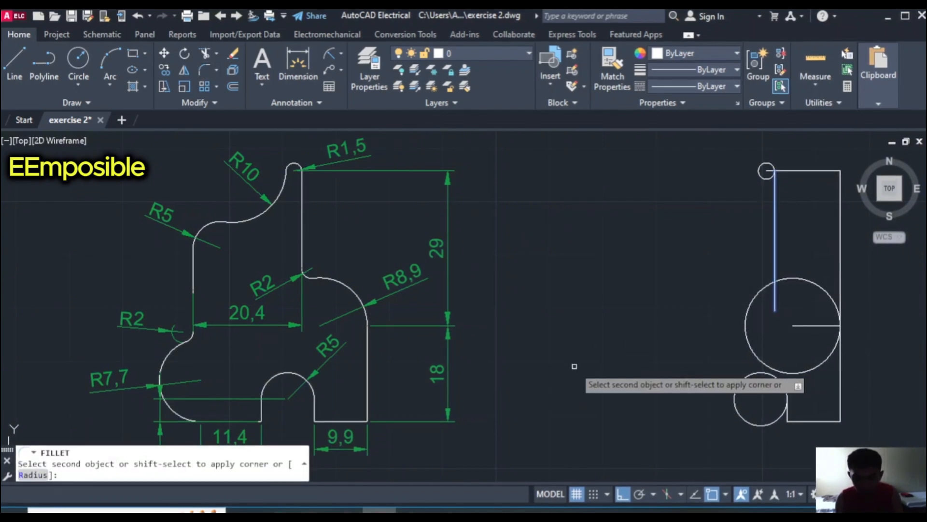
pyautogui.press('Return')
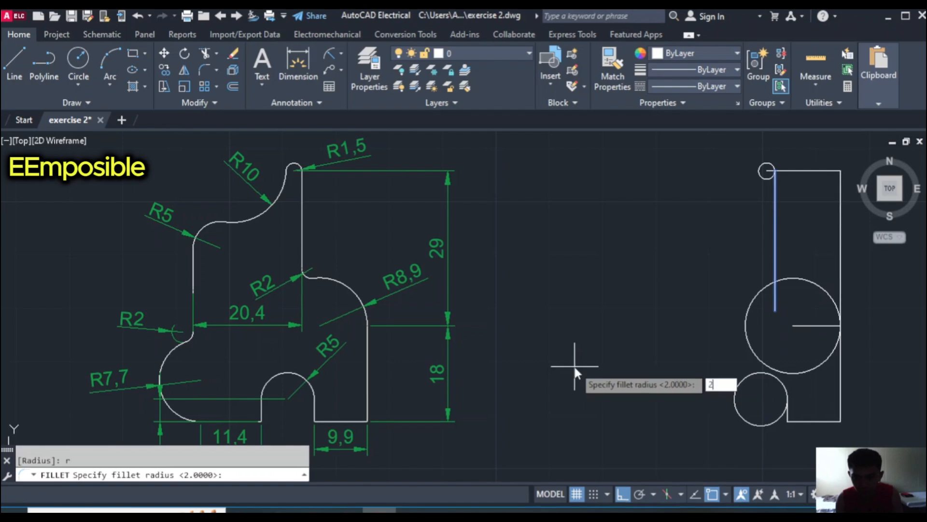
pyautogui.press('Return')
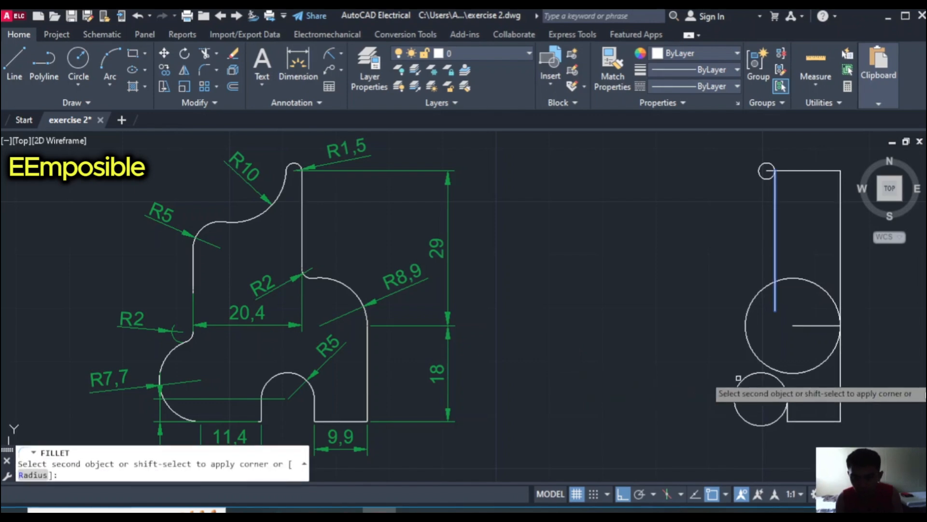
pyautogui.click(763, 288)
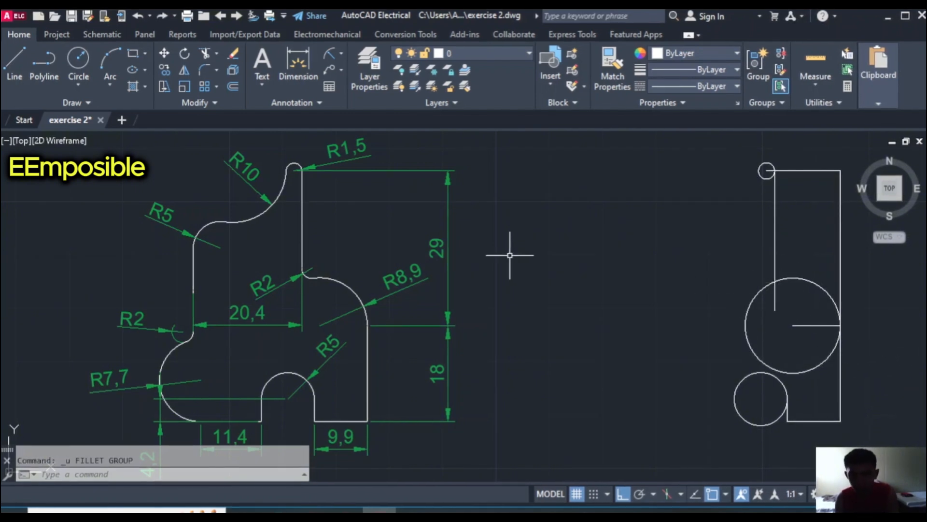
# - Fillet the long inner vertical line to the 8.9 radius circle with radius 2, picking the circle near its top, right of the line
pyautogui.click(206, 69)
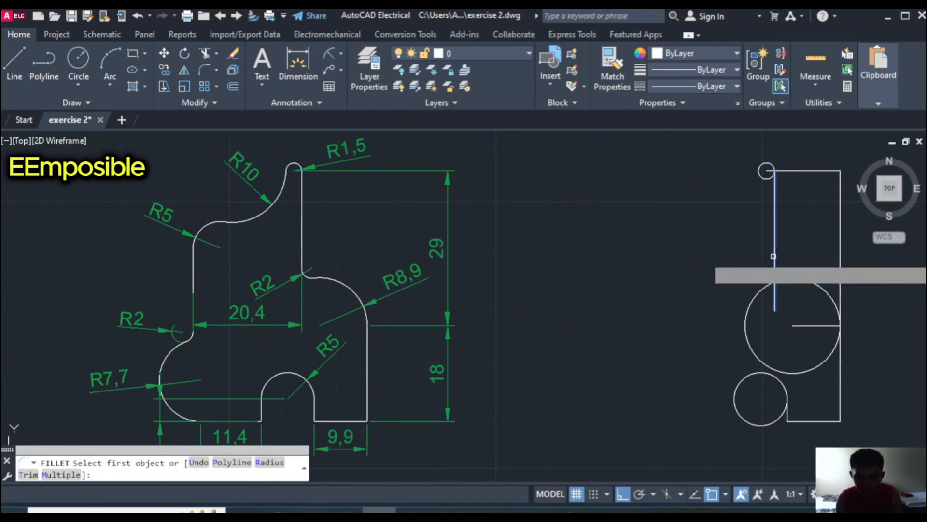
pyautogui.click(773, 257)
pyautogui.write('r')
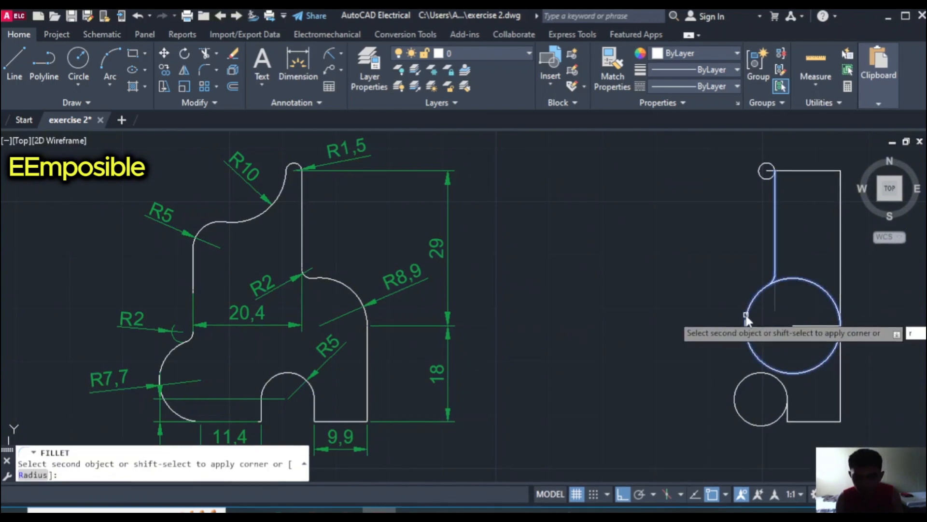
pyautogui.press('Return')
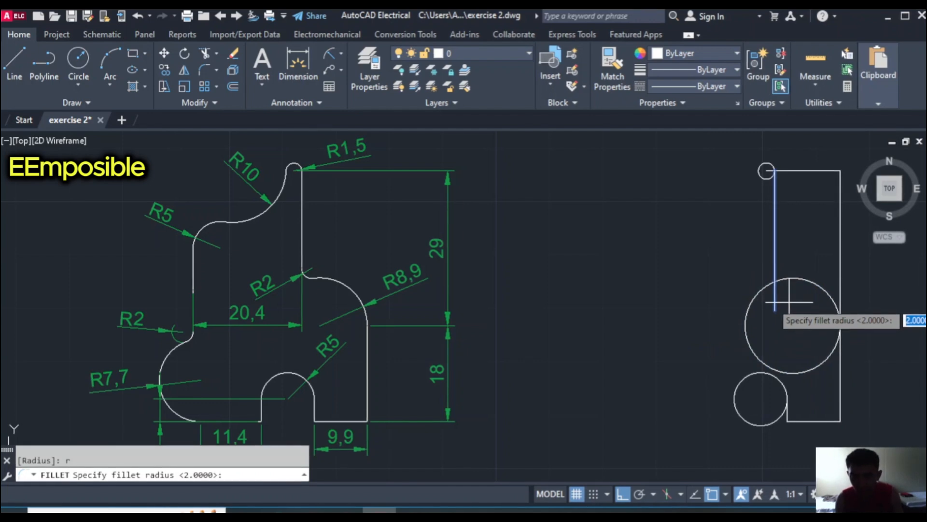
pyautogui.write('2')
pyautogui.press('Return')
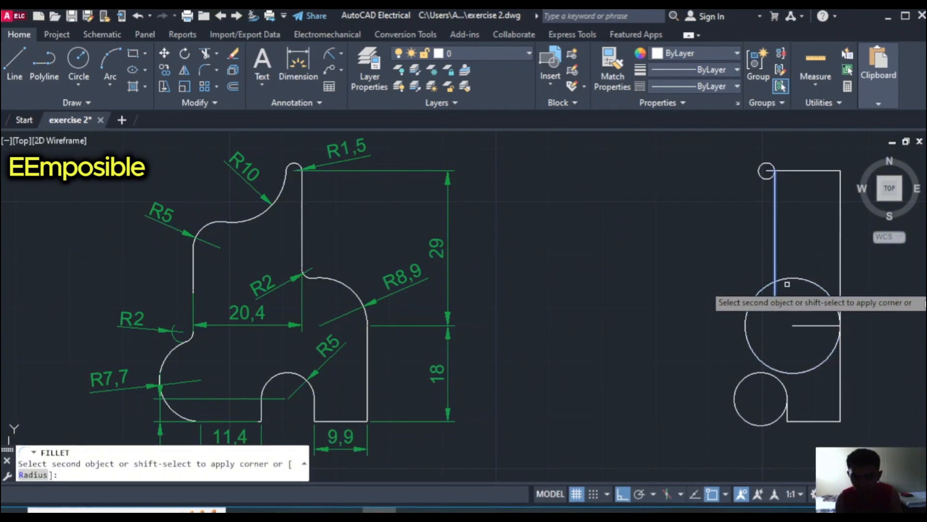
pyautogui.click(805, 280)
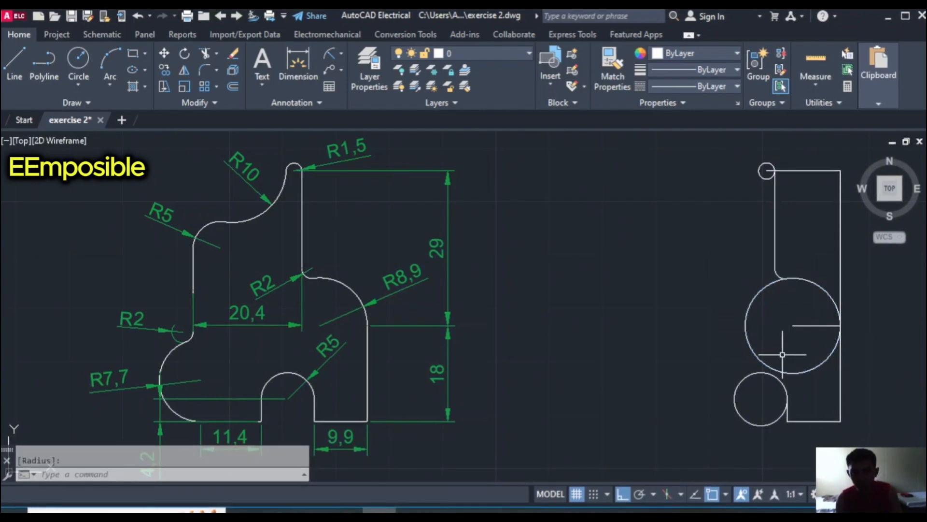
# - Trim away the 8.9 horizontal line, the excess of the 8.9 radius circle outside the shoulder arc, and the top line's end inside the small circle
pyautogui.write('TRIM')
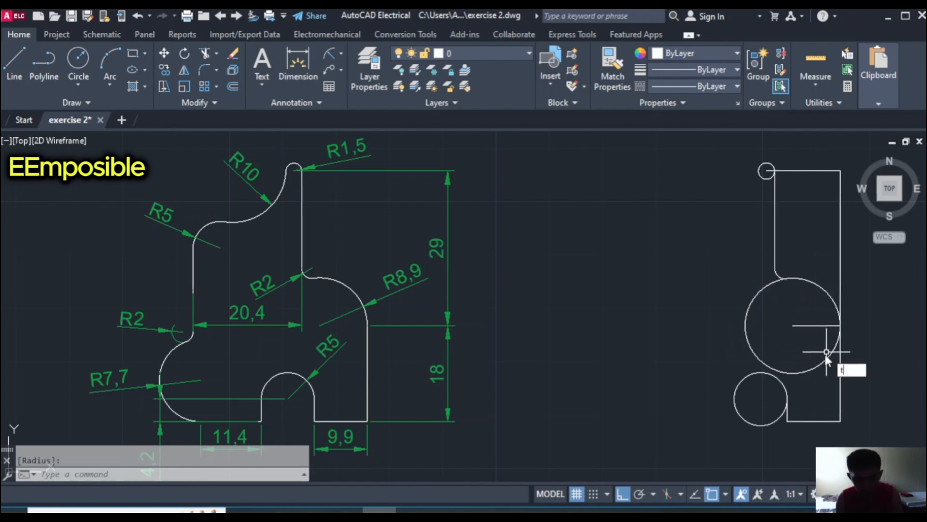
pyautogui.press('Return')
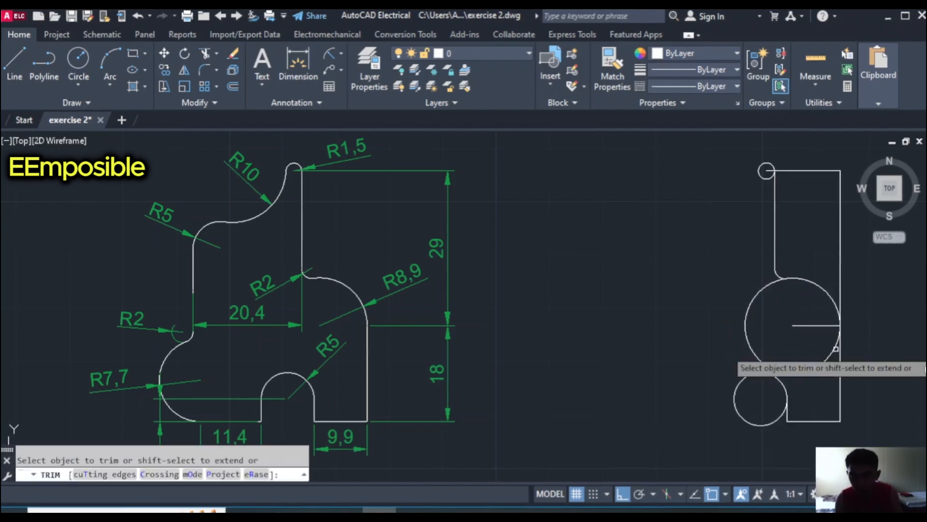
pyautogui.click(826, 324)
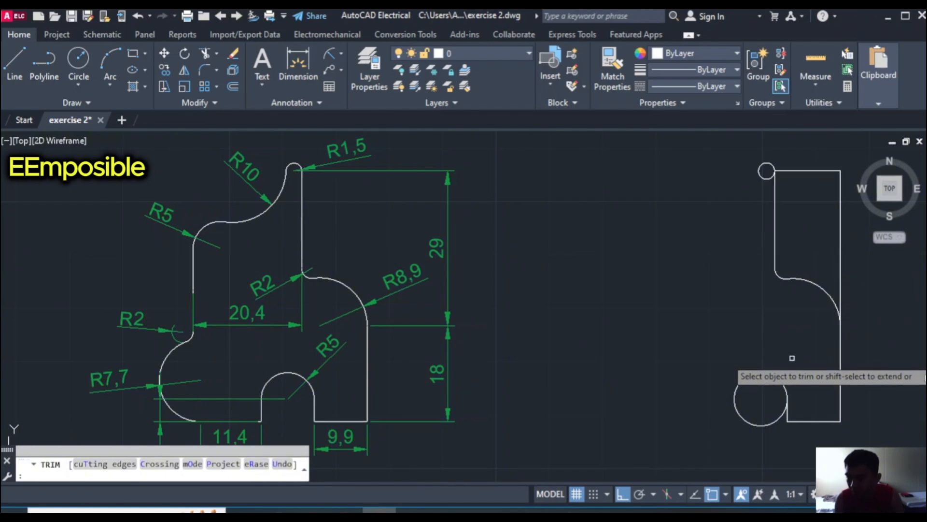
pyautogui.press('Escape')
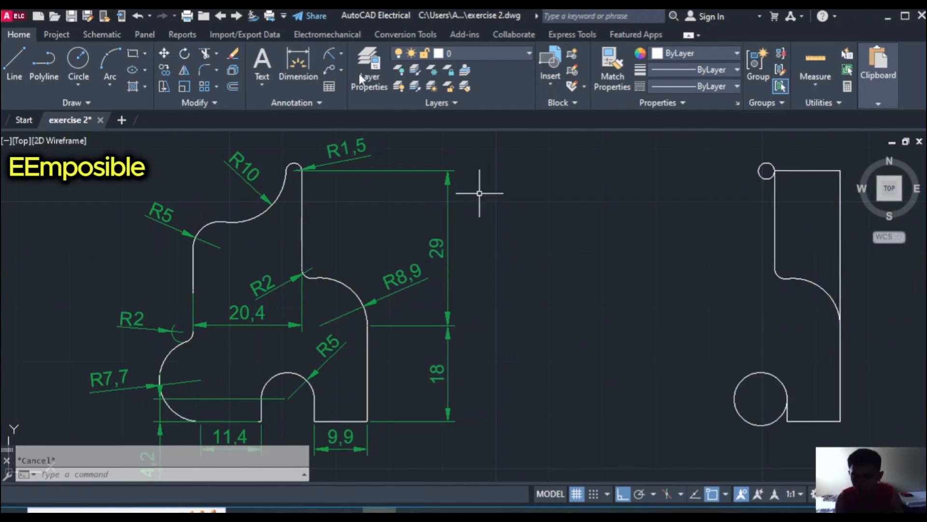
# - Draw a 4.2 vertical line downward from the left quadrant of the lower radius 5 circle
pyautogui.click(15, 62)
pyautogui.click(734, 399)
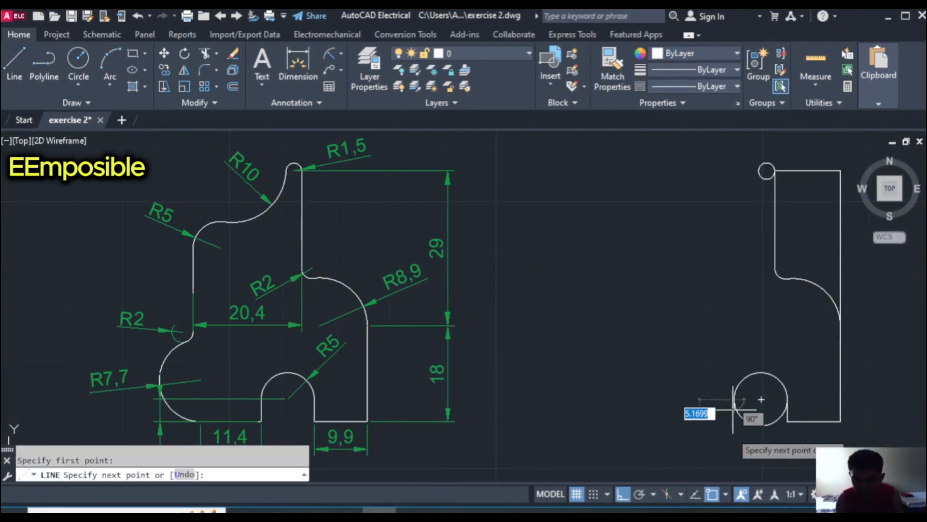
pyautogui.write('4')
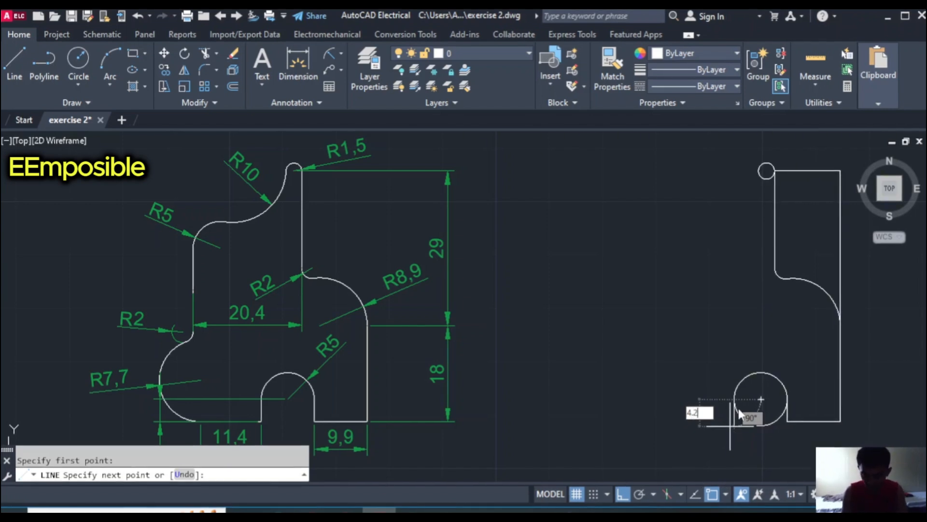
pyautogui.write('.2')
pyautogui.press('Return')
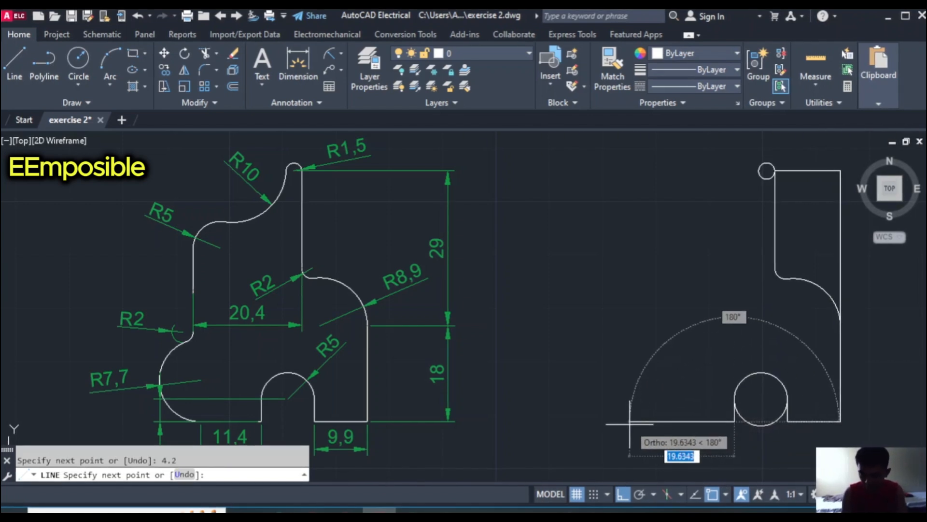
# - Try to draw an 11.4 horizontal line leftward from the lower end of the 4.2 vertical line, and delete the resulting segment
pyautogui.write('1')
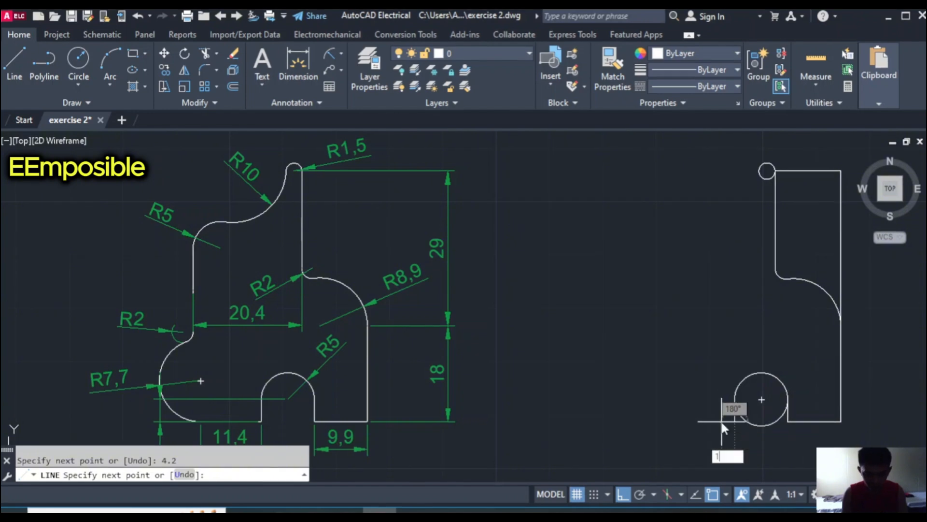
pyautogui.write('1.')
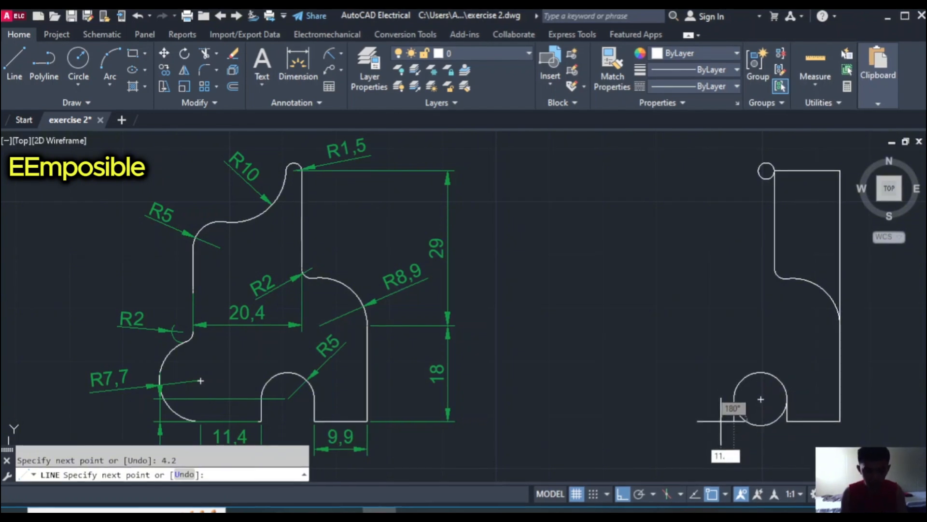
pyautogui.write('4')
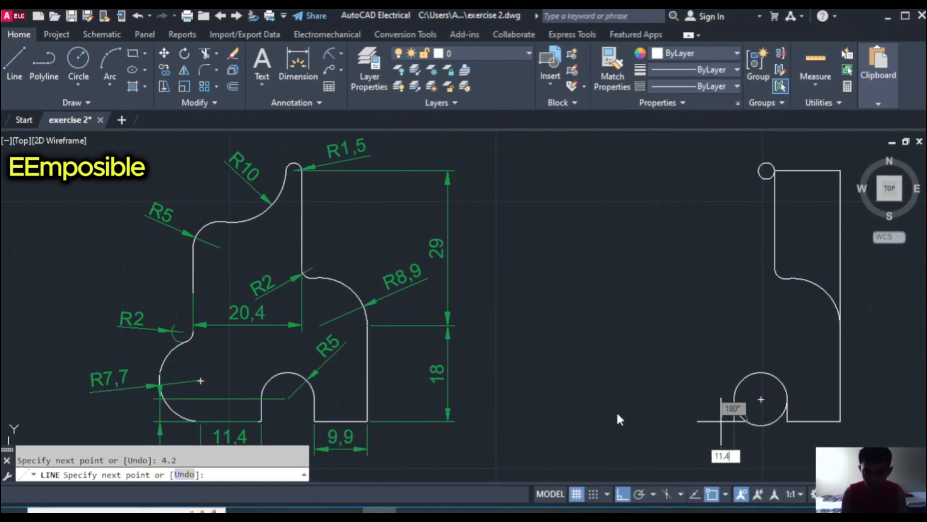
pyautogui.press('Return')
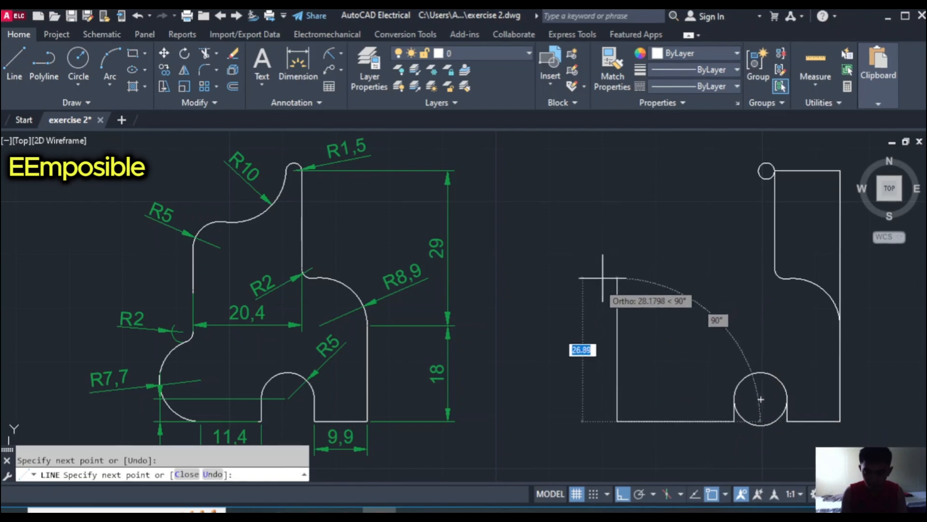
pyautogui.press('Escape')
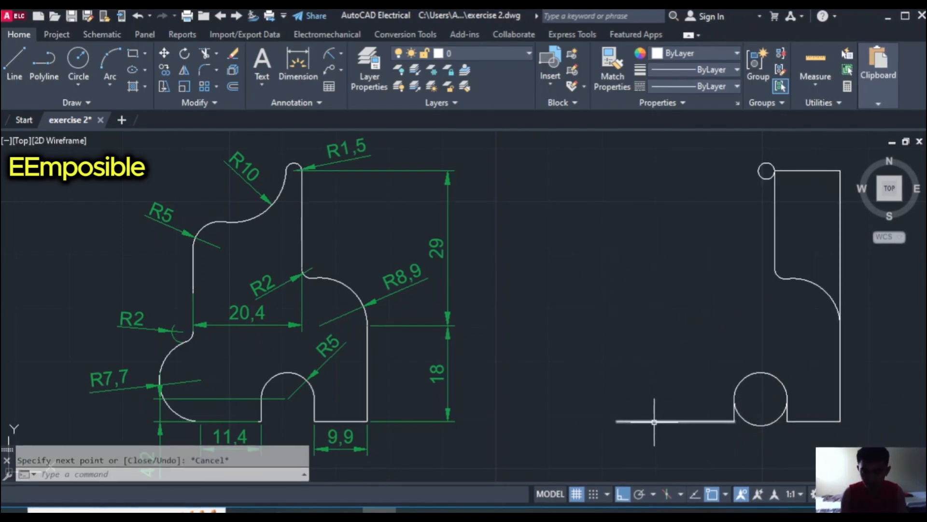
pyautogui.click(655, 422)
pyautogui.press('Delete')
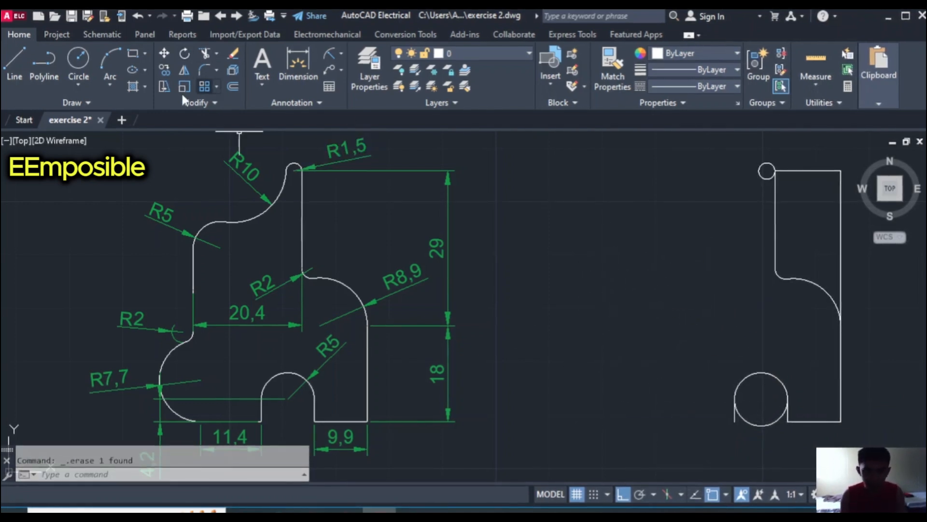
# - Draw an 11.4 horizontal line leftward from the lower end of the 4.2 vertical line
pyautogui.click(16, 61)
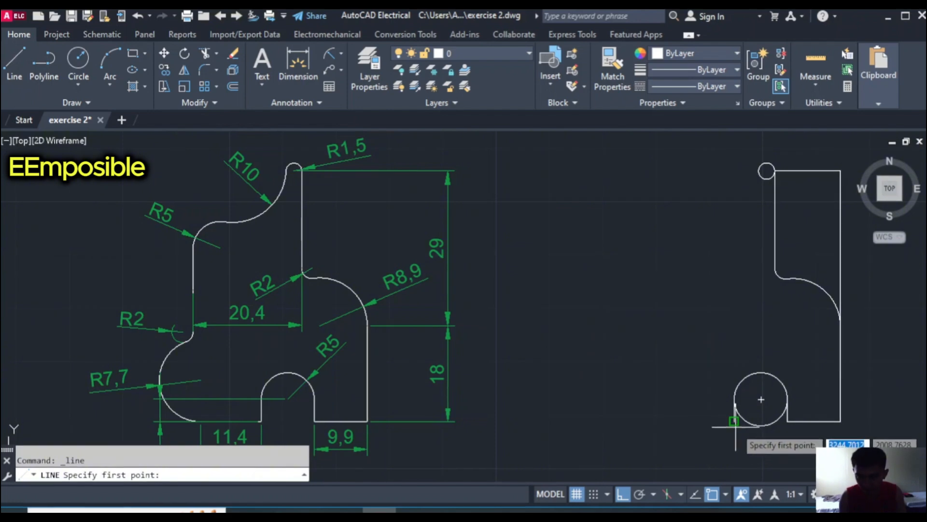
pyautogui.click(734, 422)
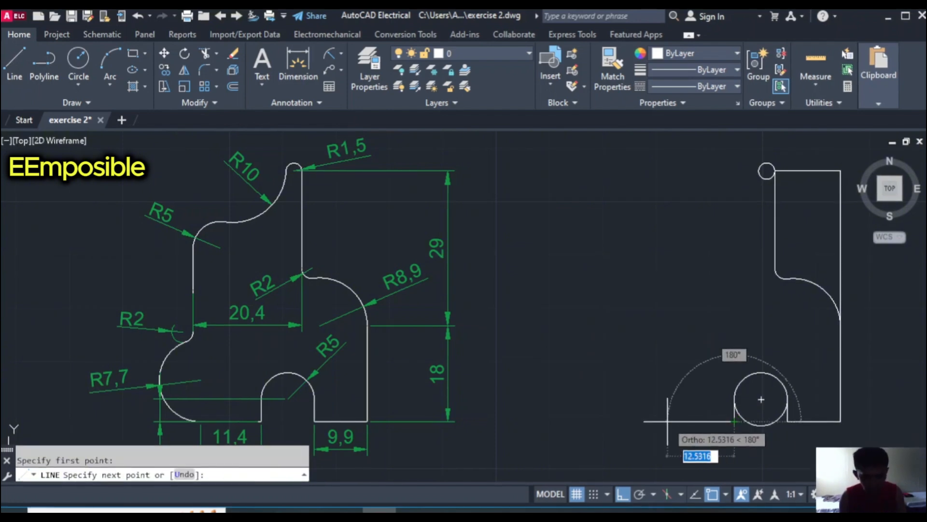
pyautogui.write('11.')
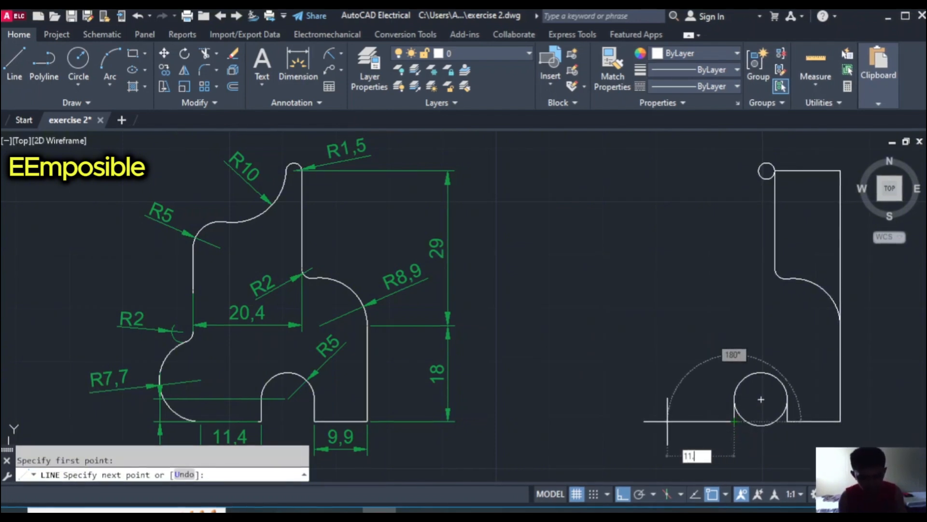
pyautogui.write('4')
pyautogui.press('Return')
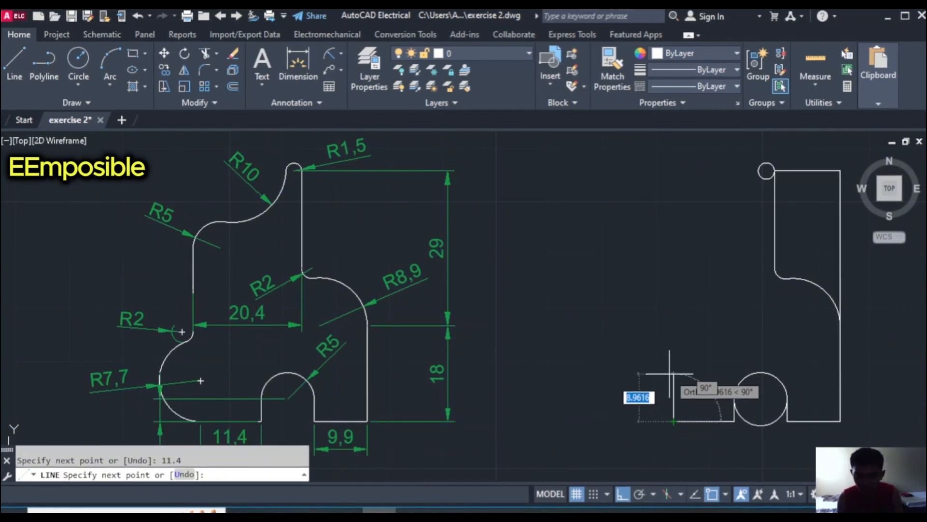
# - Continue the line upward from the left end of the 11.4 line with two consecutive 7.7 vertical segments
pyautogui.write('7.')
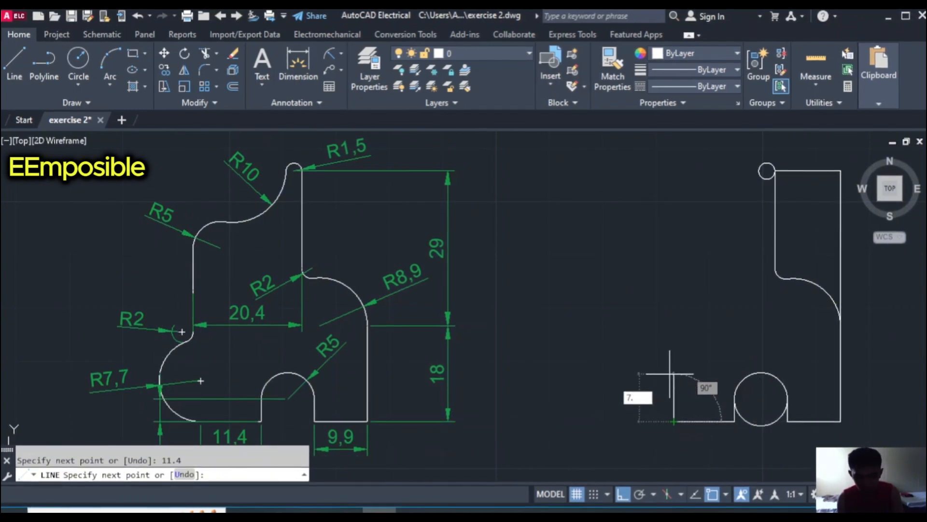
pyautogui.write('7')
pyautogui.press('Return')
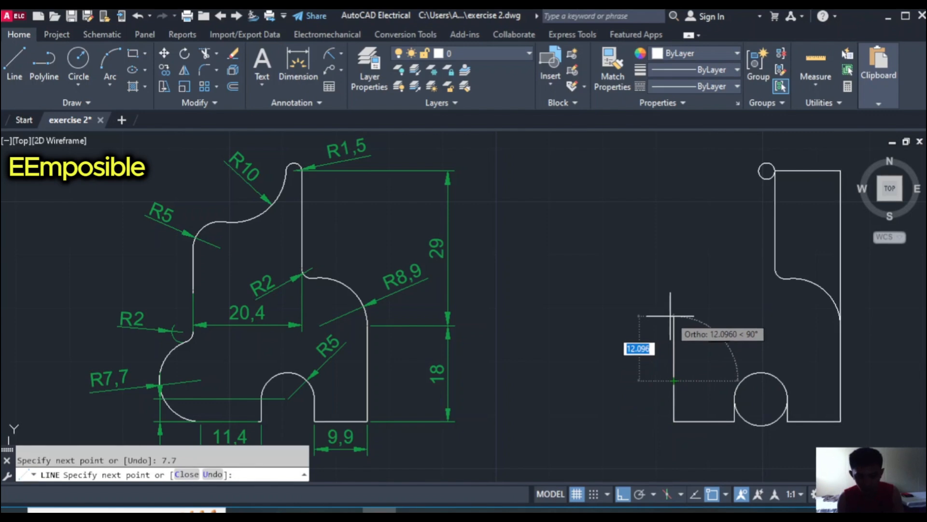
pyautogui.write('7.7')
pyautogui.press('Return')
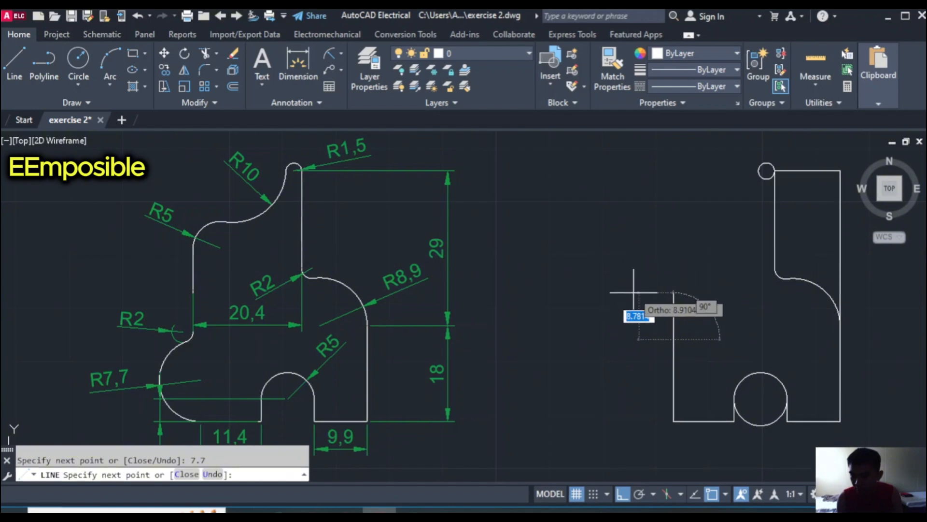
pyautogui.press('Escape')
# - Draw a circle centered where the two 7.7 segments meet, with its radius reaching the upper segment's top end
pyautogui.click(89, 54)
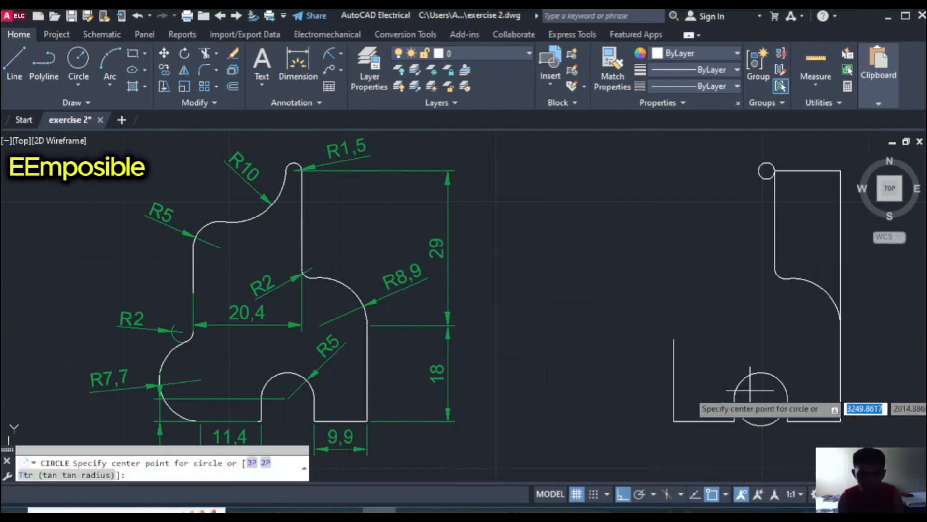
pyautogui.click(673, 380)
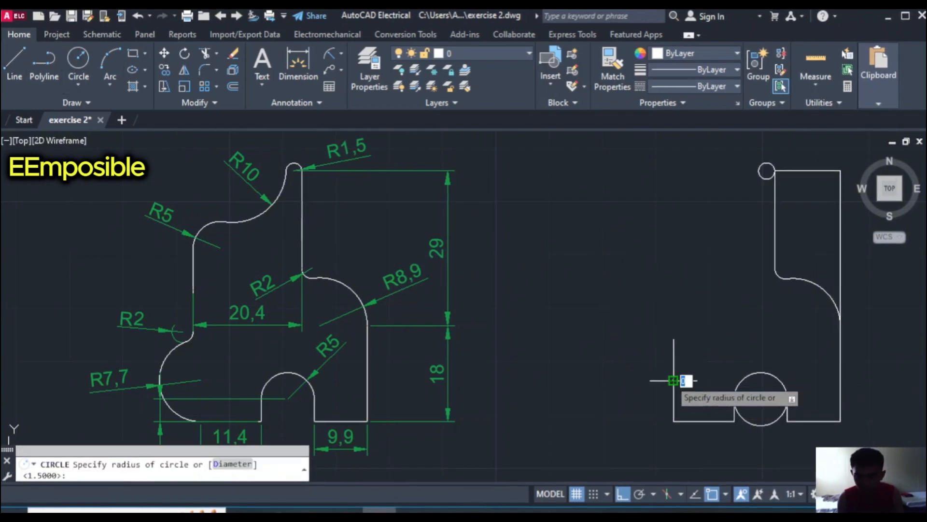
pyautogui.click(674, 339)
pyautogui.scroll(6, 666, 368)
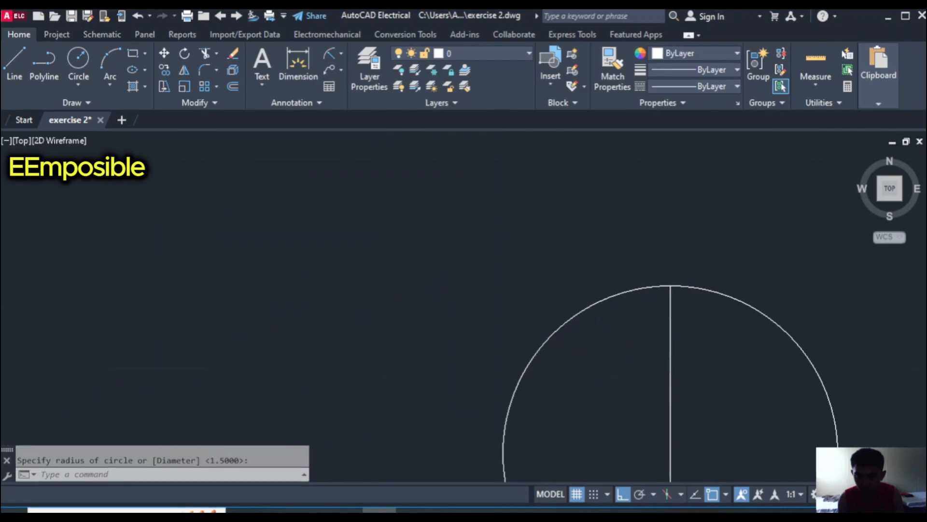
pyautogui.scroll(-6, 667, 368)
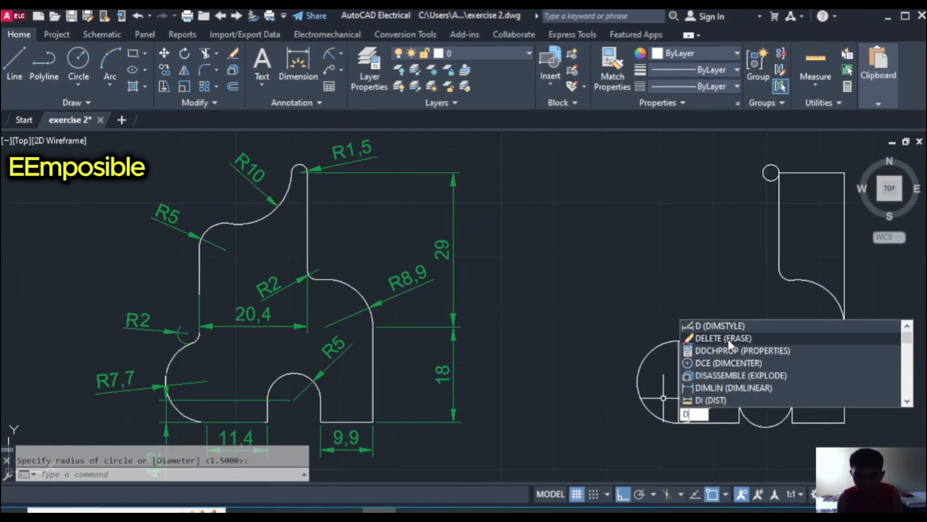
# - Erase the two 7.7 vertical construction segments inside the large lower circle
pyautogui.click(729, 338)
pyautogui.click(681, 368)
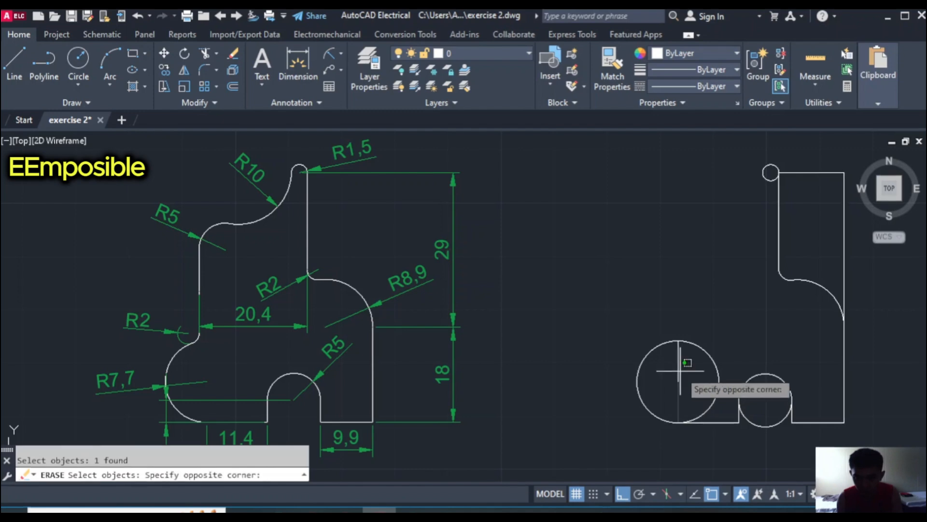
pyautogui.click(680, 367)
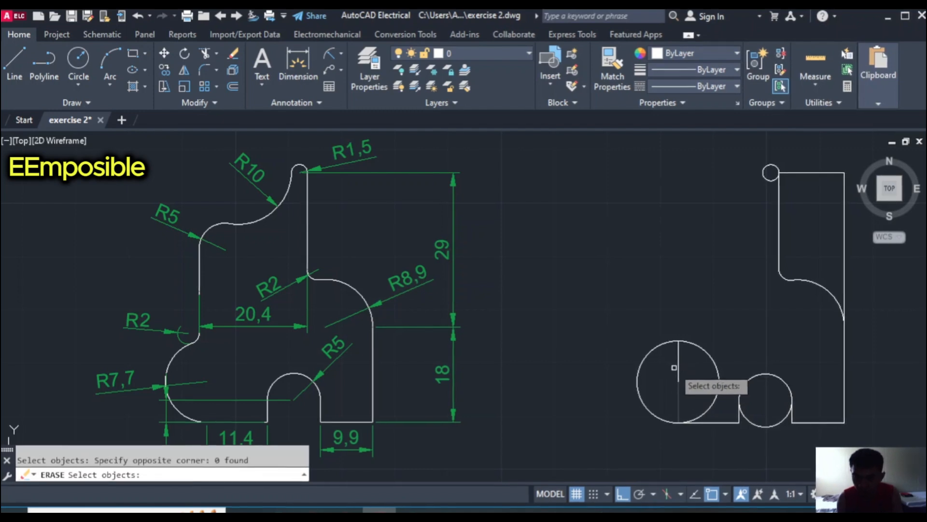
pyautogui.click(679, 367)
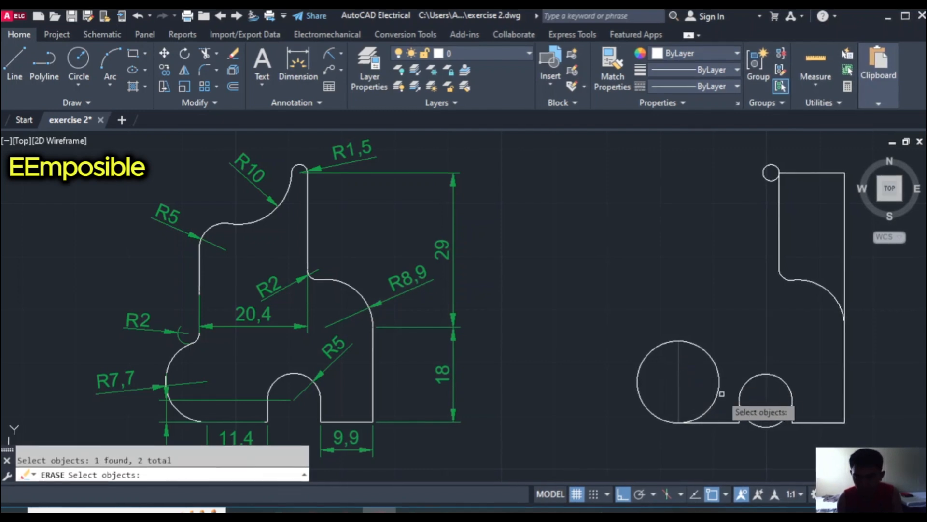
pyautogui.press('Return')
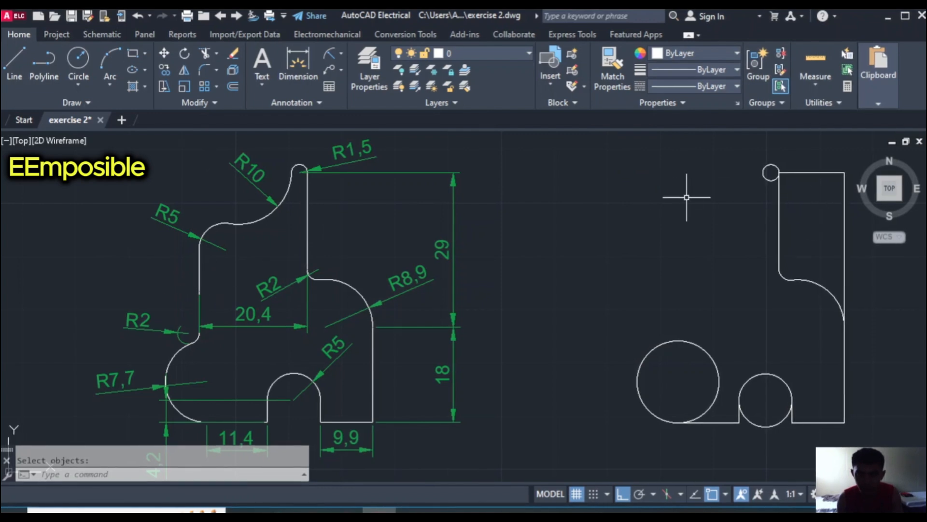
# - Offset the long inner vertical line 20.4 to the left
pyautogui.click(233, 86)
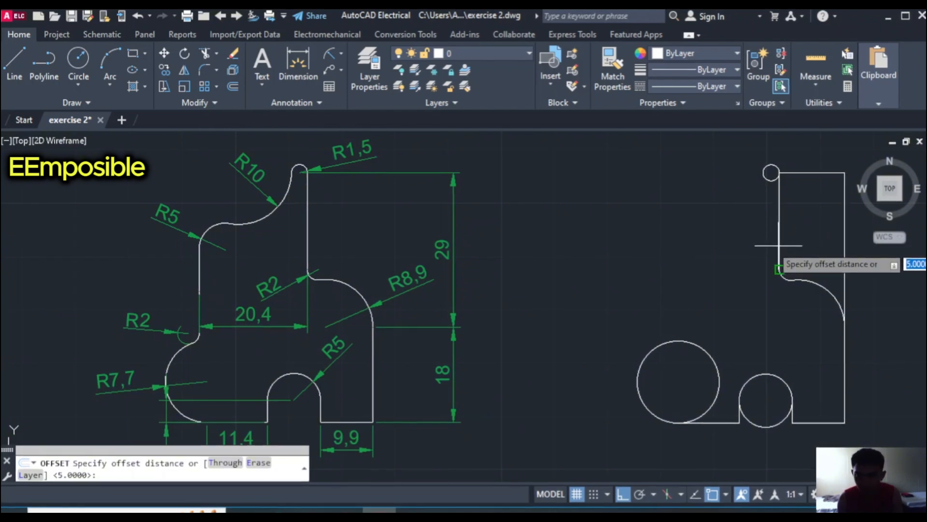
pyautogui.write('20.')
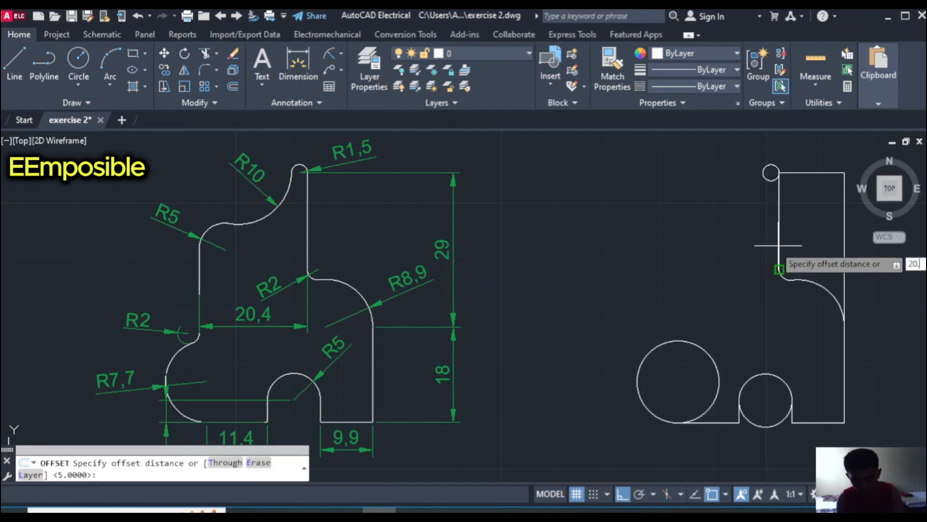
pyautogui.write('4')
pyautogui.press('Return')
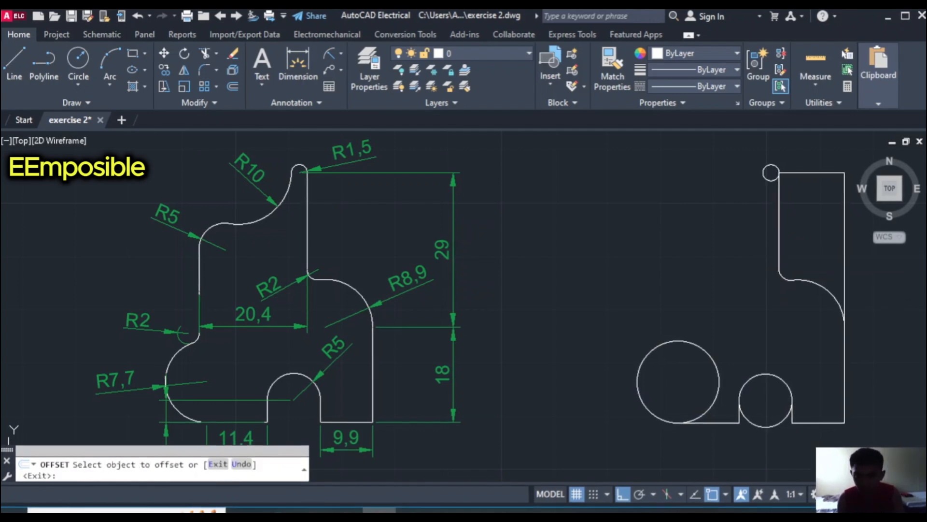
pyautogui.click(779, 251)
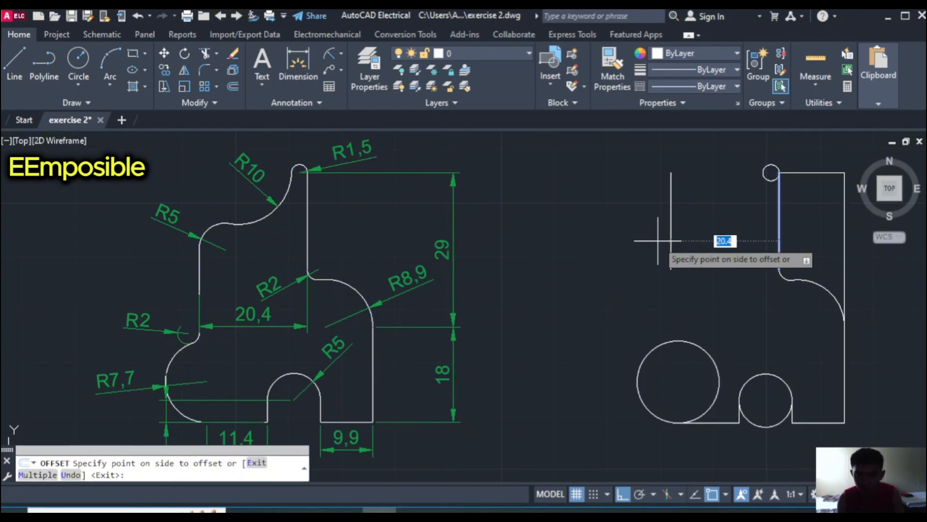
pyautogui.click(658, 240)
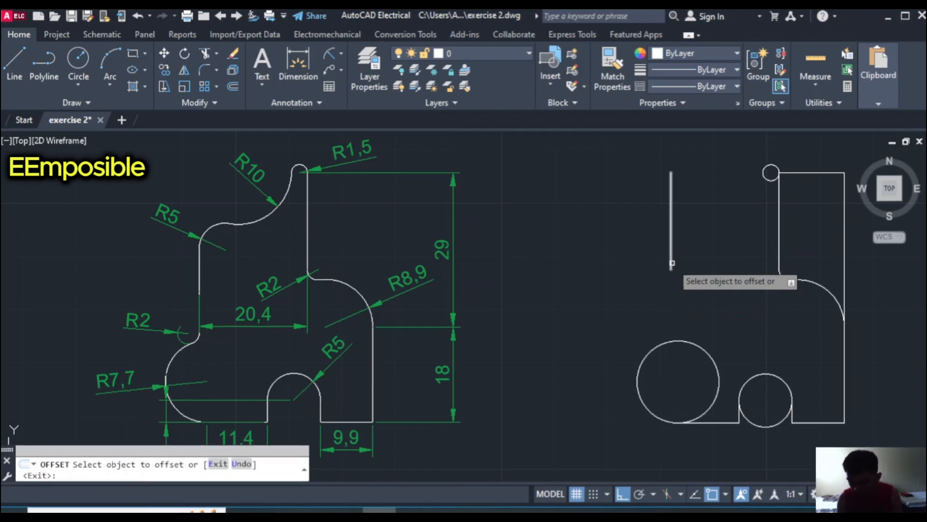
pyautogui.press('Return')
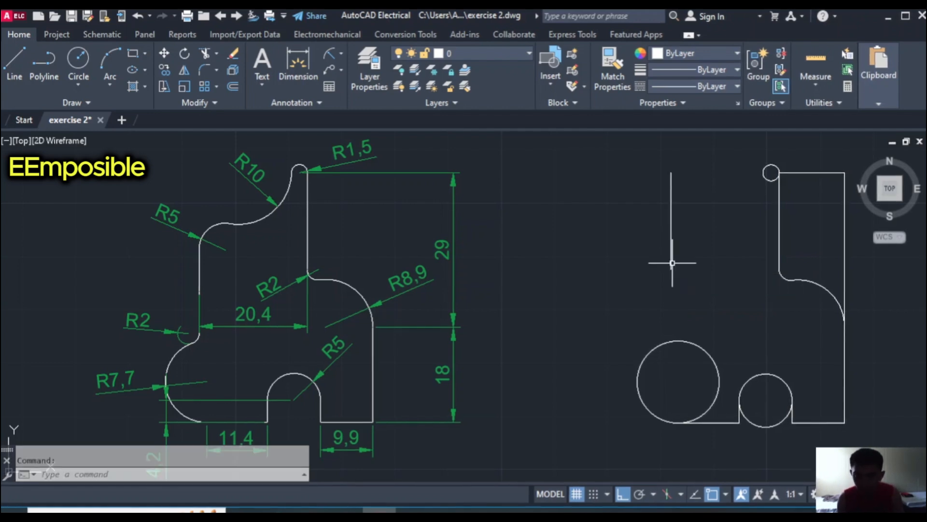
# - Extend the lower end of the offset vertical line down to the 7.7 radius circle
pyautogui.write('EXT')
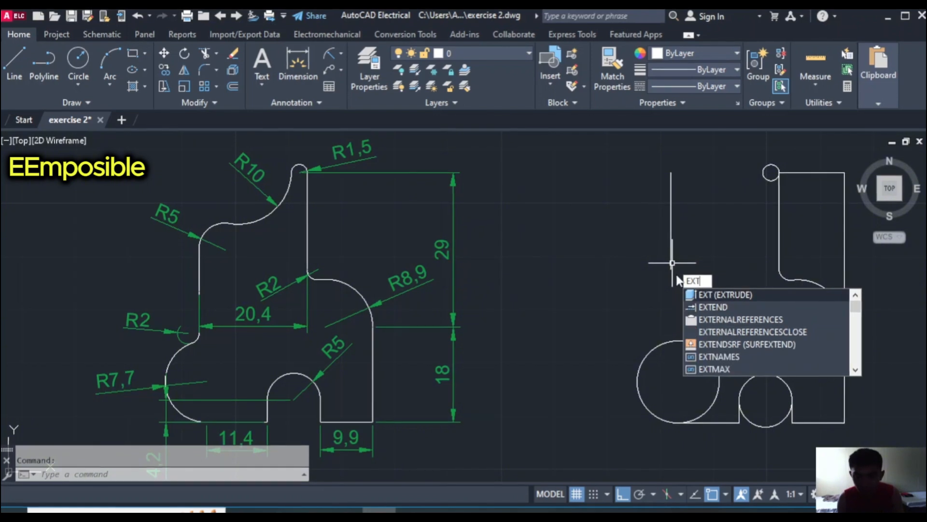
pyautogui.click(695, 306)
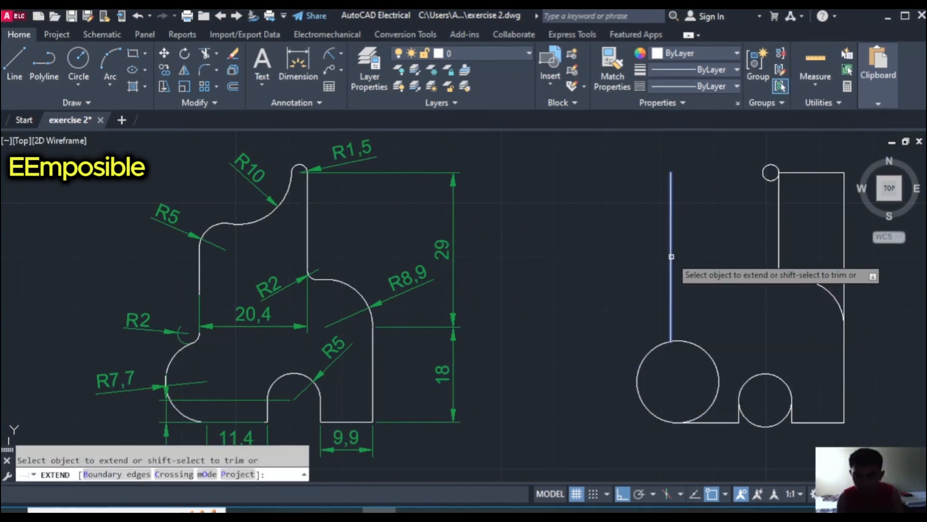
pyautogui.click(672, 262)
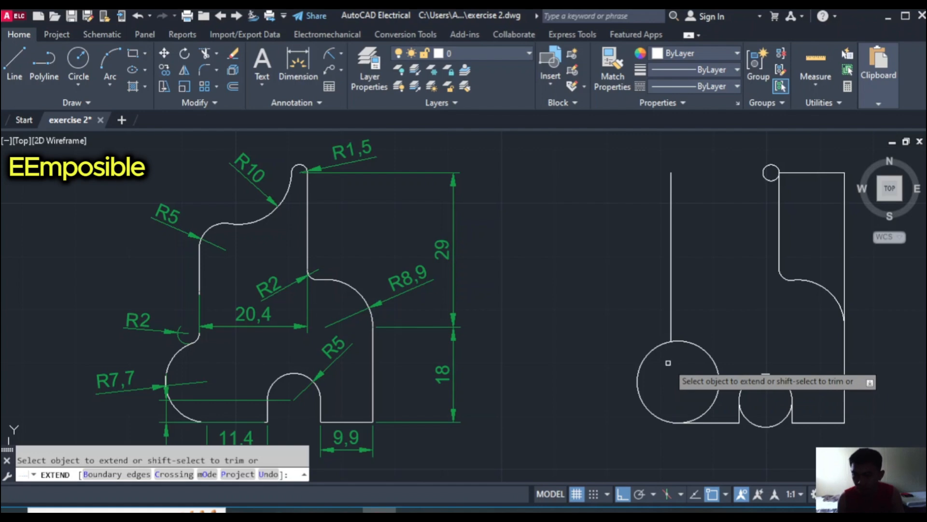
pyautogui.press('Escape')
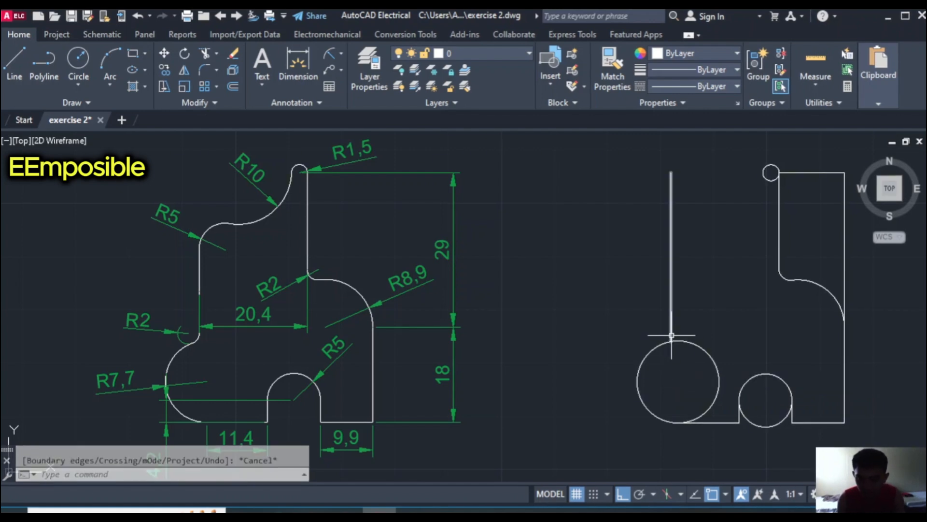
# - Fillet the extended vertical line to the 7.7 radius circle with radius 2, picking the circle on its upper left side
pyautogui.write('F')
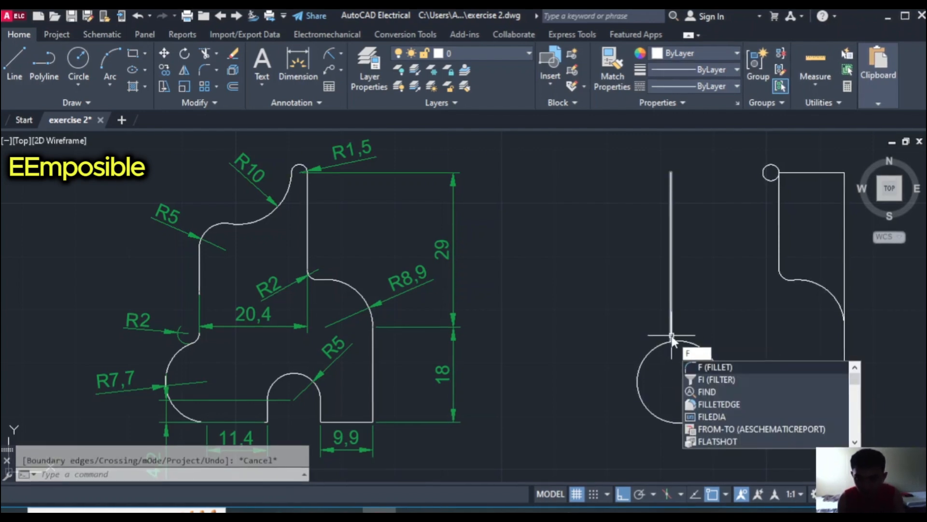
pyautogui.press('Return')
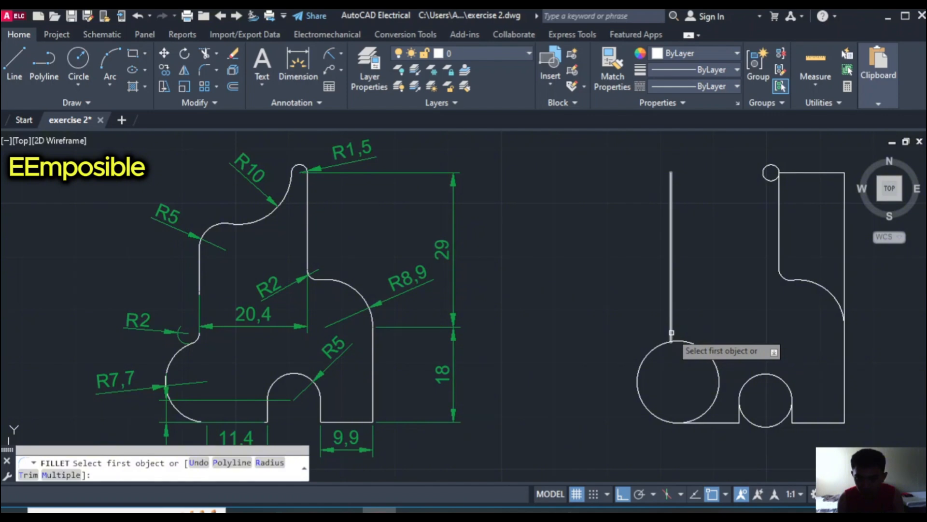
pyautogui.click(672, 332)
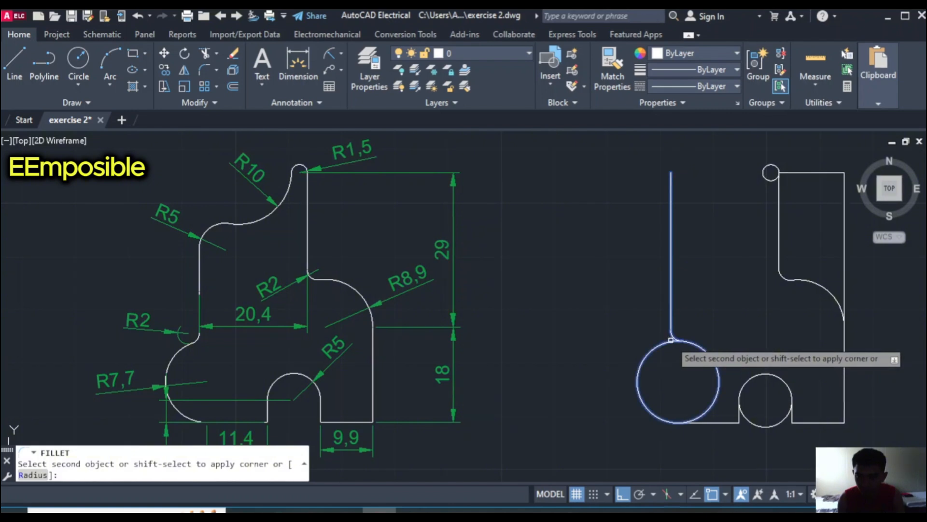
pyautogui.click(641, 361)
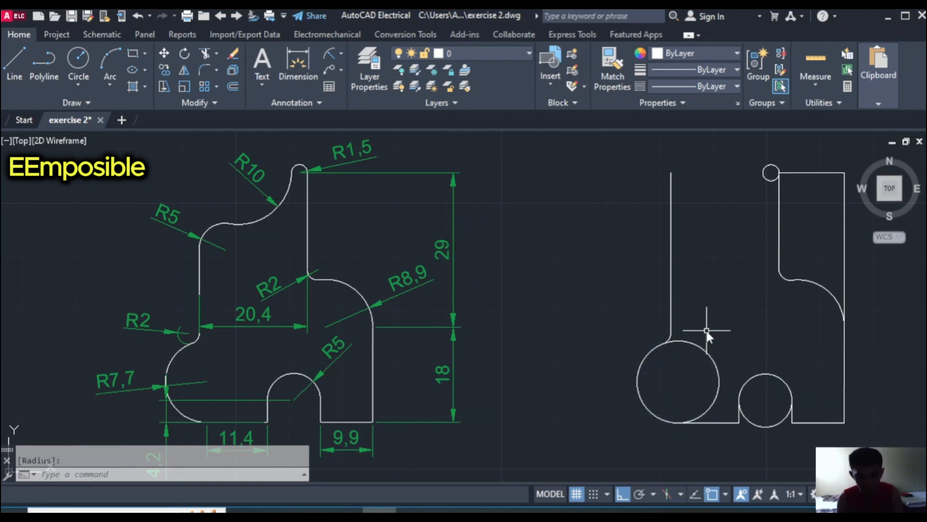
# - Trim away the right part of the 7.7 radius circle between the fillet and the 11.4 bottom line
pyautogui.write('TR')
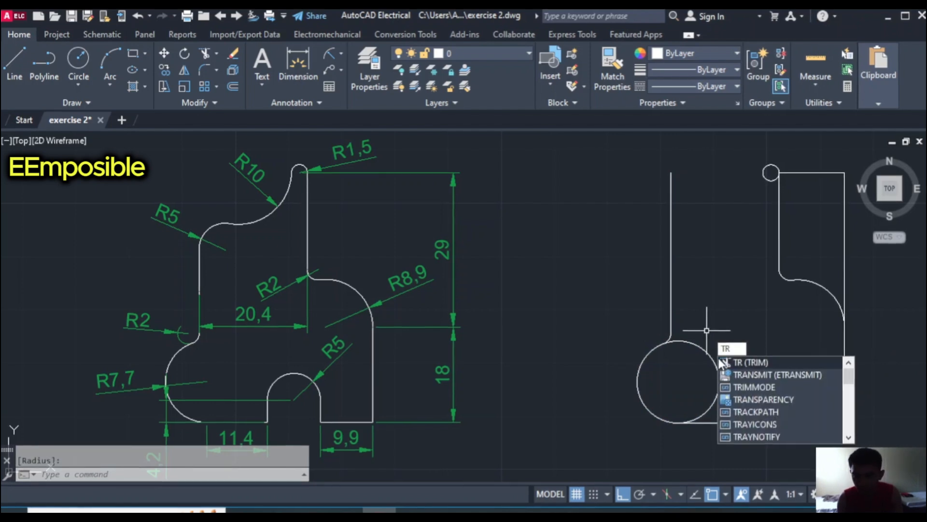
pyautogui.click(722, 363)
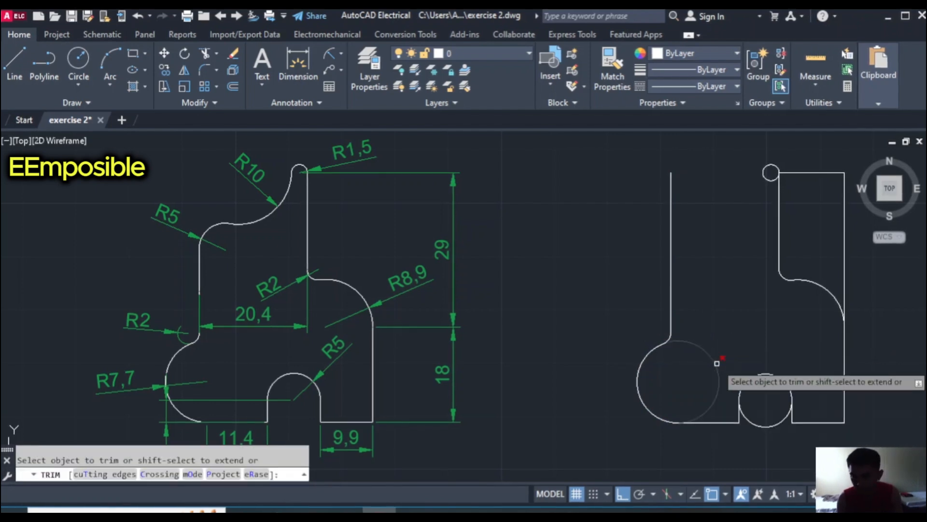
pyautogui.click(717, 363)
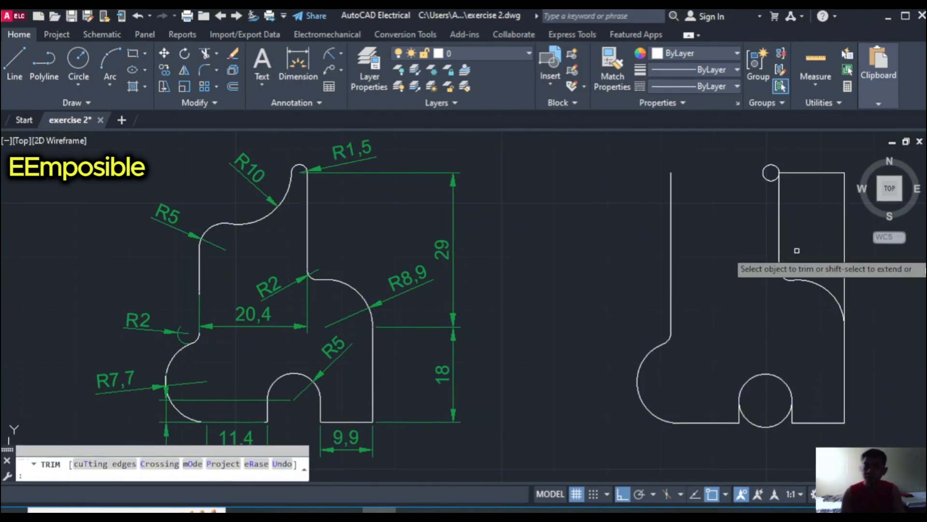
pyautogui.press('Escape')
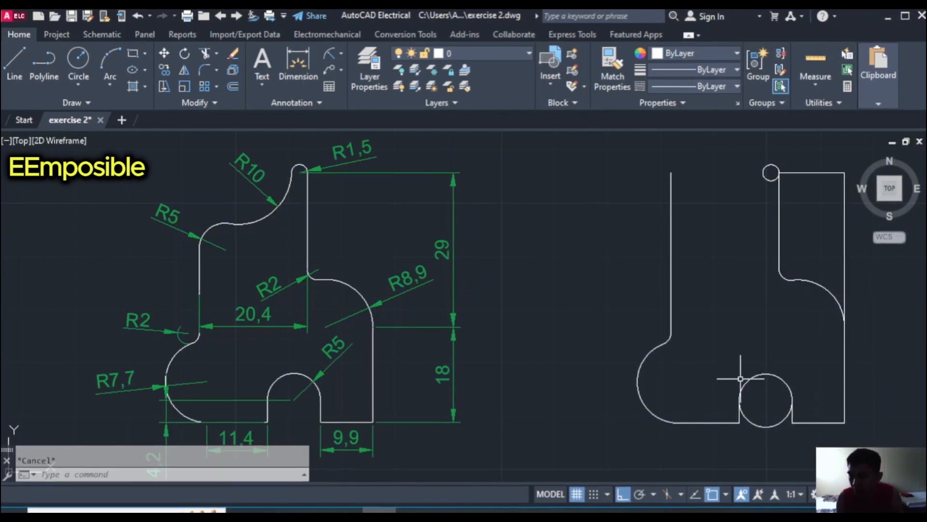
# - Draw a horizontal line leftward from the midpoint of the 29 right vertical line, crossing past the offset vertical line
pyautogui.click(17, 62)
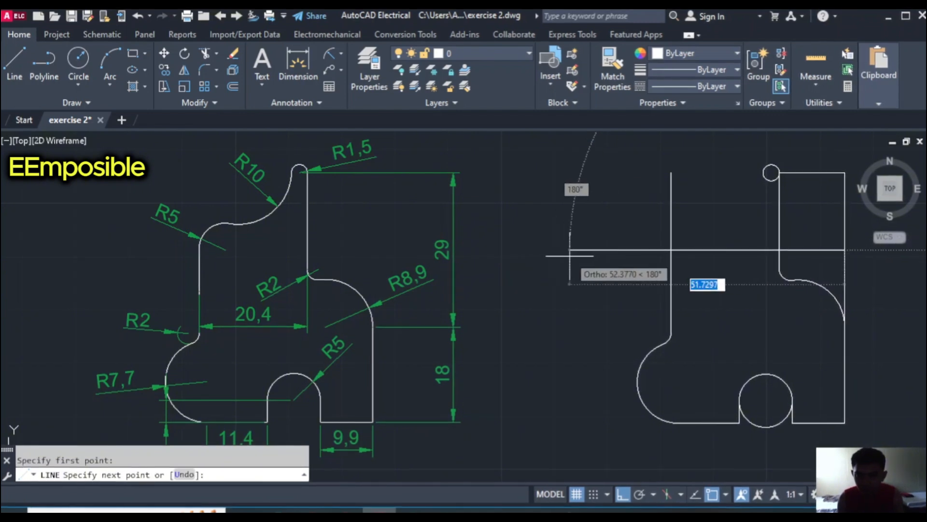
pyautogui.click(599, 250)
pyautogui.press('Escape')
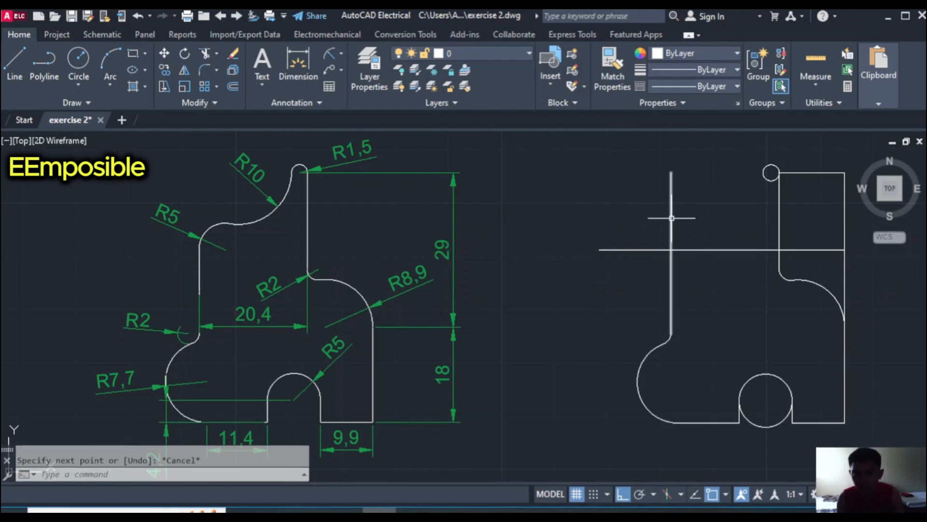
pyautogui.write('off')
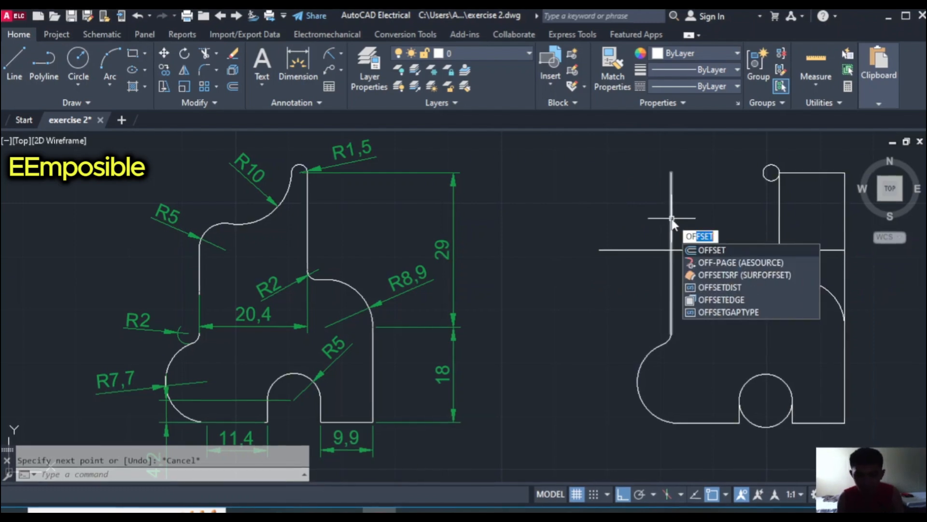
pyautogui.press('Return')
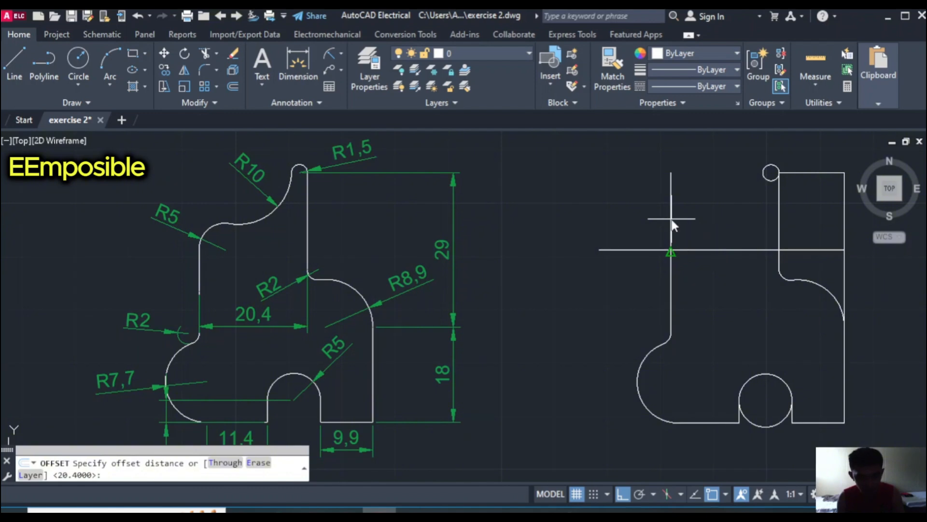
pyautogui.write('5')
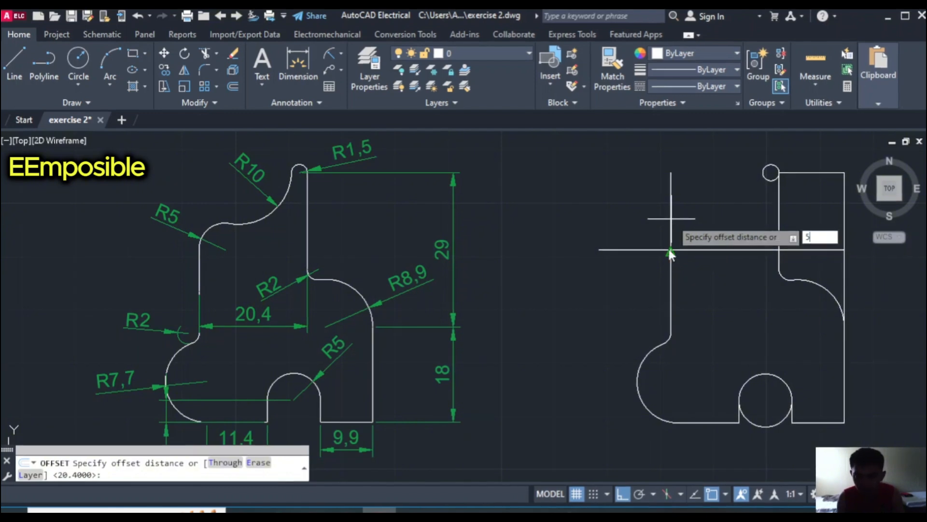
pyautogui.click(668, 248)
pyautogui.click(672, 245)
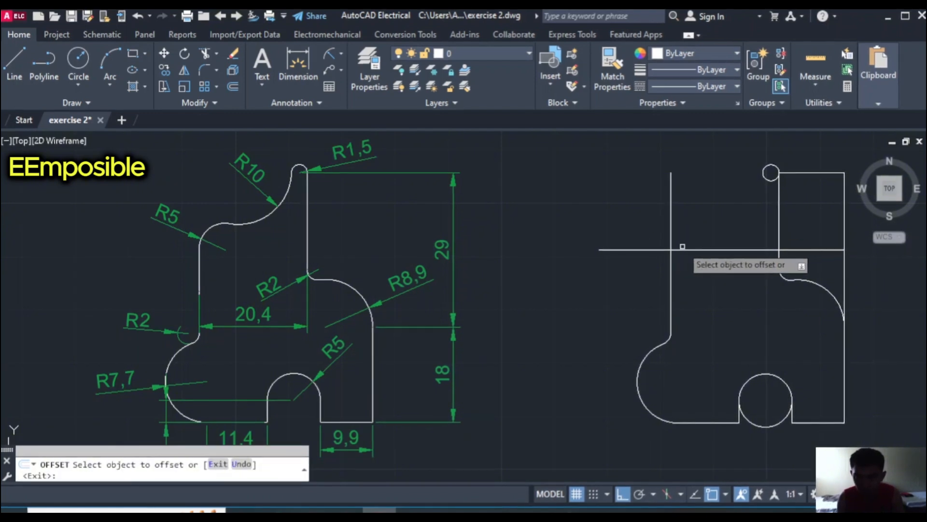
pyautogui.click(672, 222)
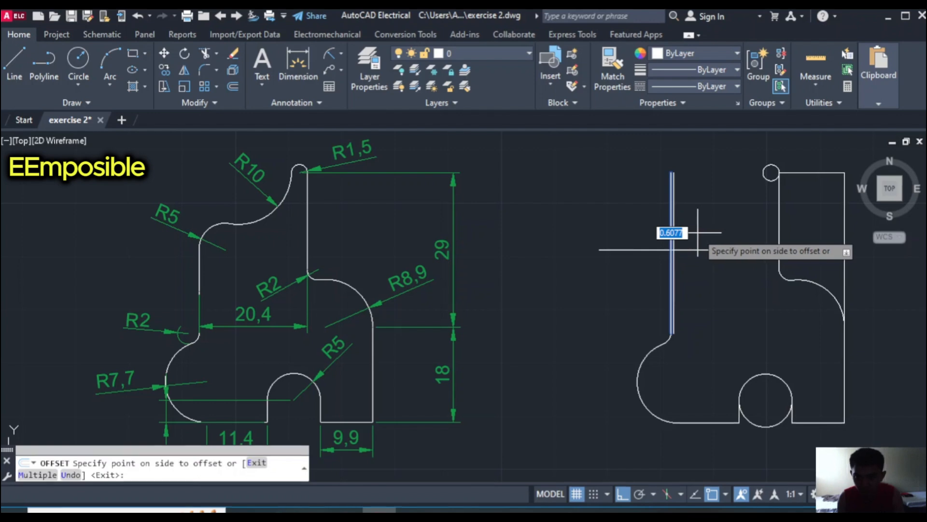
pyautogui.press('Escape')
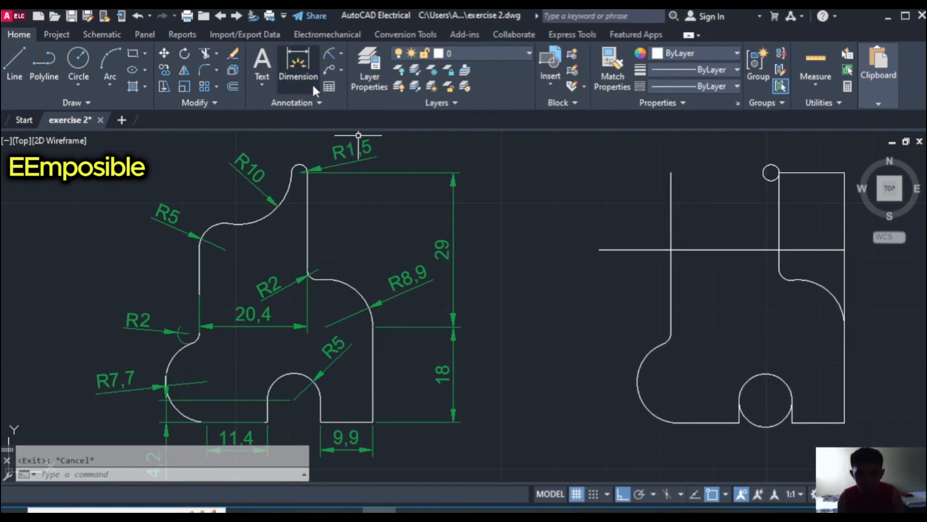
pyautogui.write('OF')
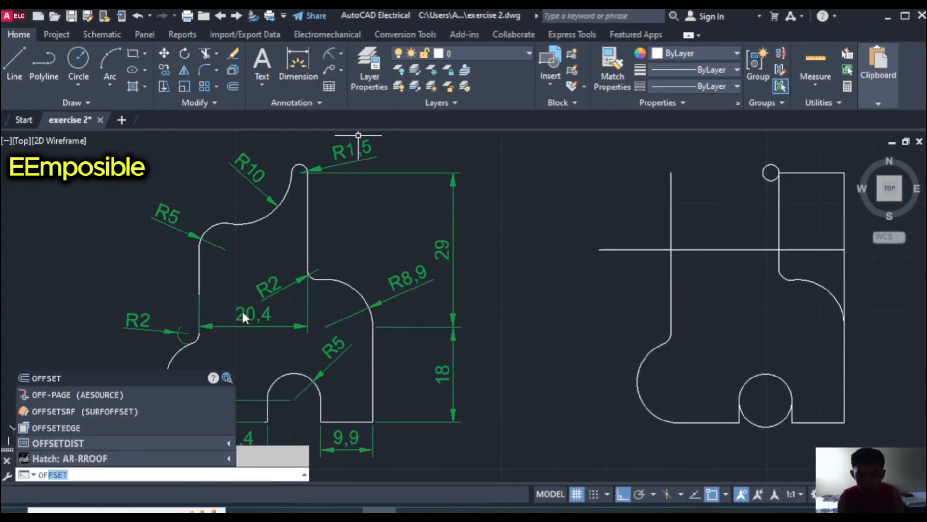
pyautogui.press('Escape')
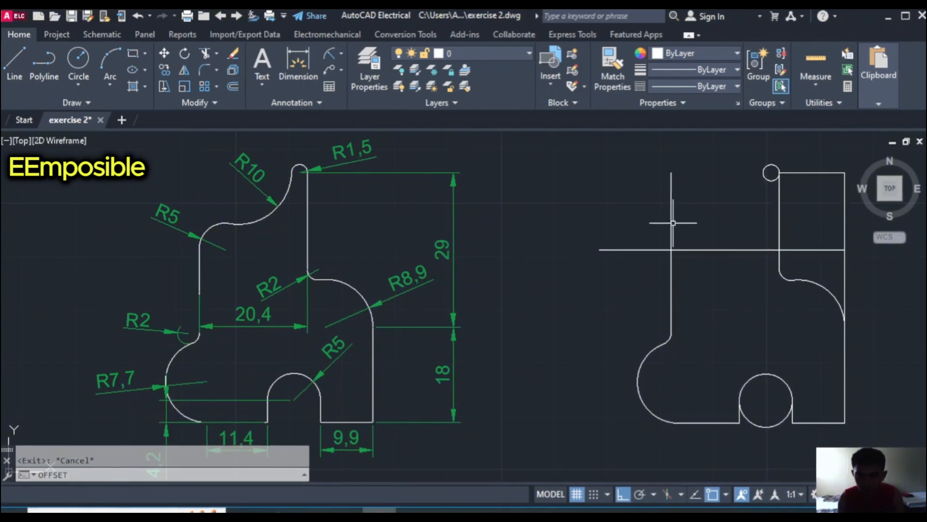
# - Offset the long vertical line above the radius 2 fillet by 5 toward the inside of the profile
pyautogui.click(233, 87)
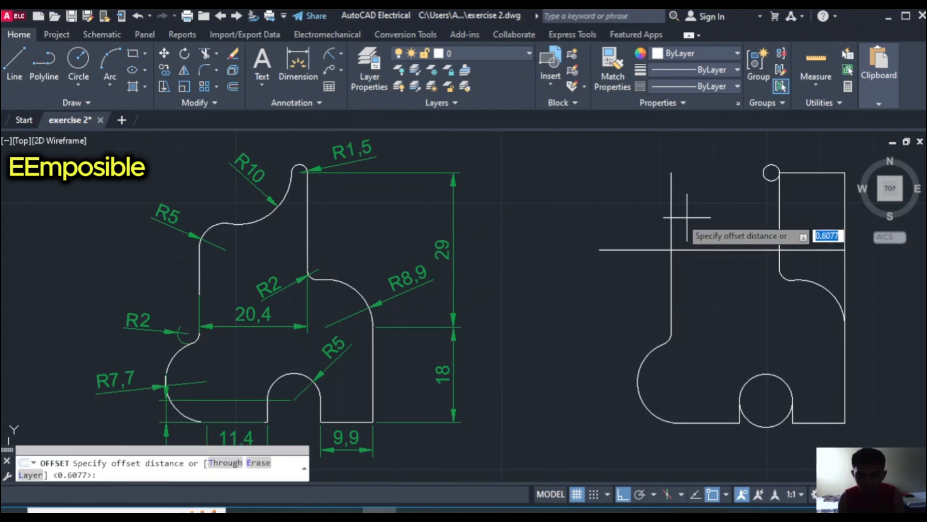
pyautogui.write('5')
pyautogui.press('Return')
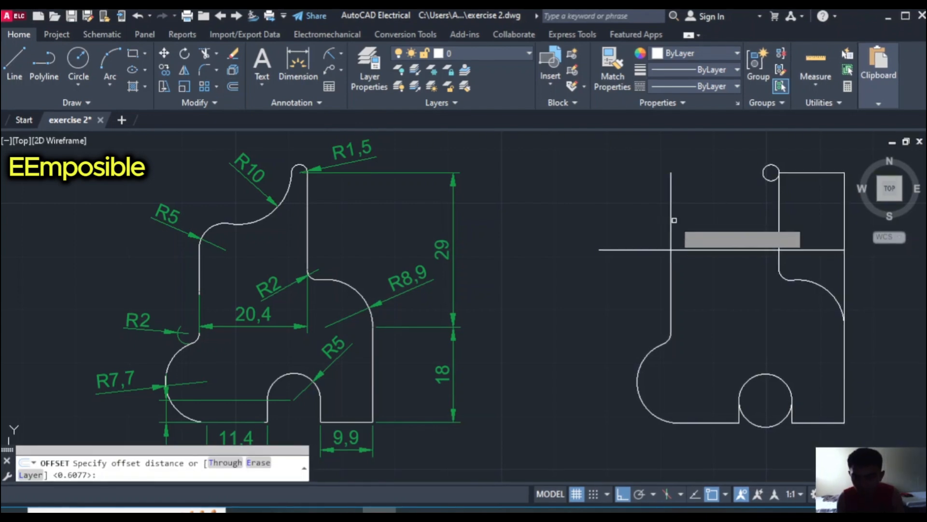
pyautogui.click(671, 241)
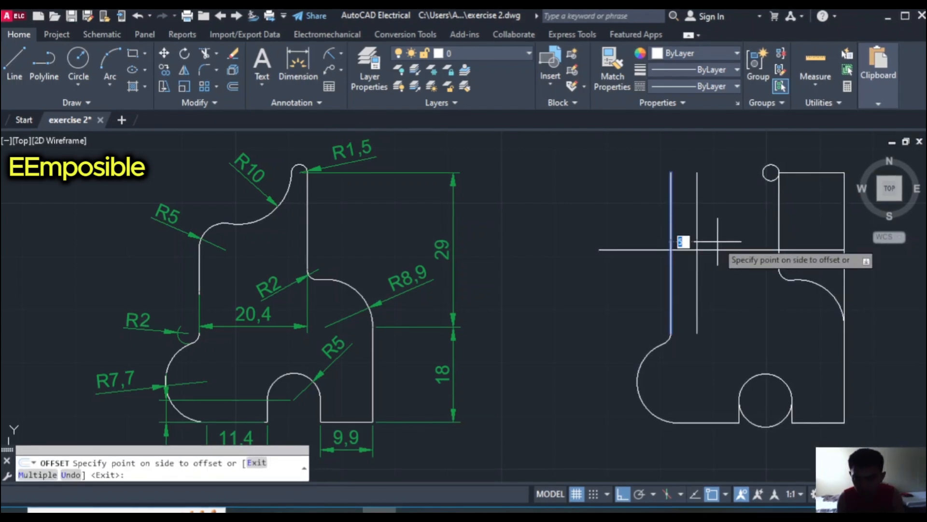
pyautogui.click(683, 263)
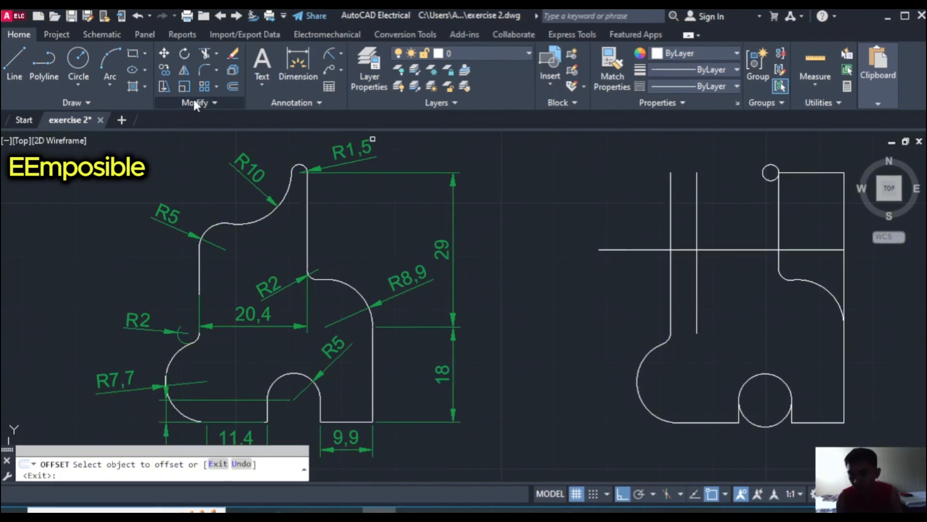
# - Draw a circle of radius 5 centred where the new offset line crosses the horizontal construction line, reaching the original vertical line
pyautogui.click(85, 64)
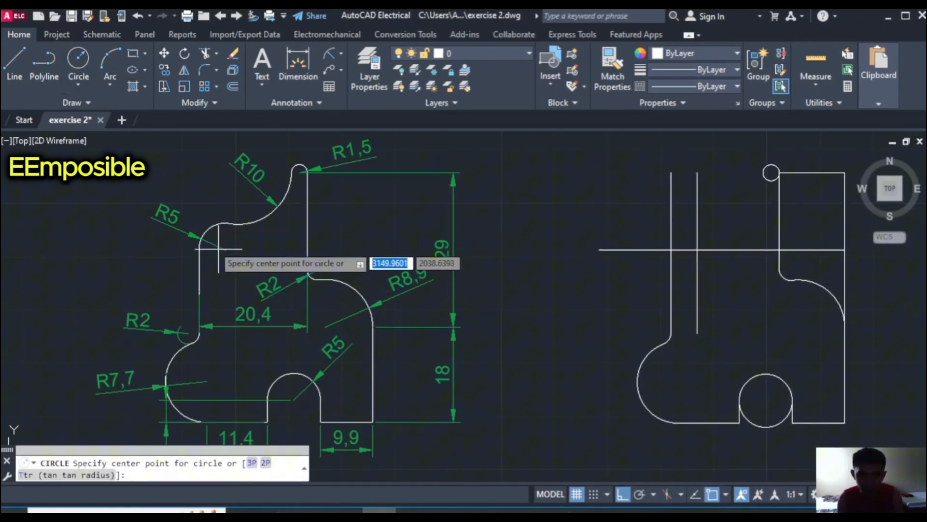
pyautogui.click(697, 250)
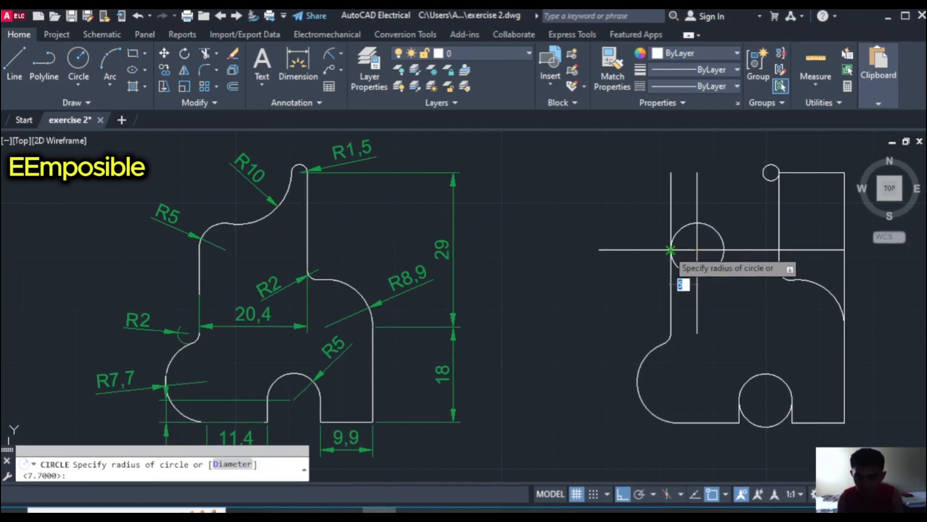
pyautogui.click(669, 248)
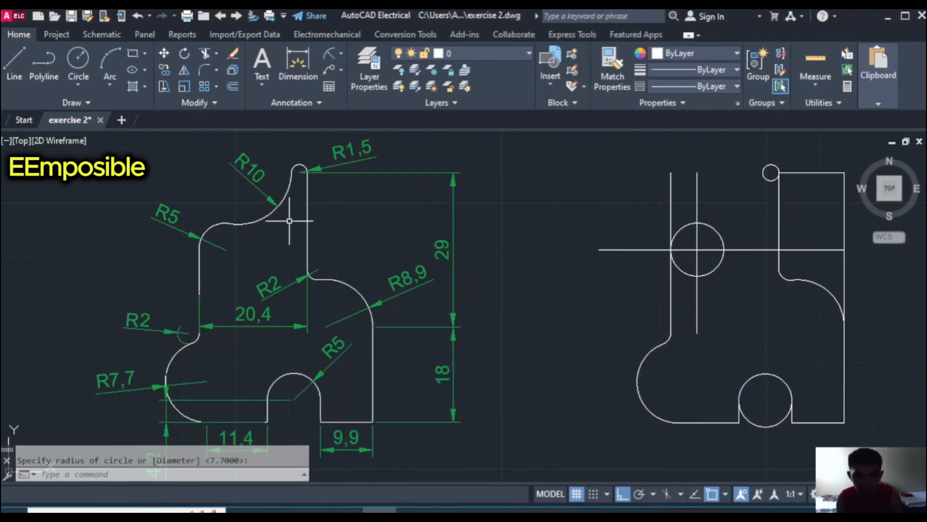
# - Draw a Tan, Tan, Radius circle of radius 10 tangent to the new 5 radius circle and the small 1.5 radius circle
pyautogui.click(79, 82)
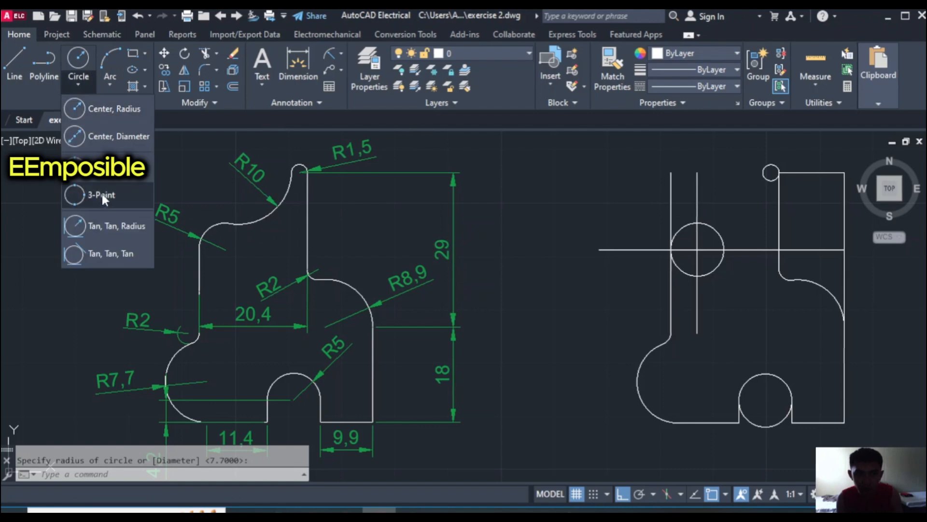
pyautogui.click(116, 225)
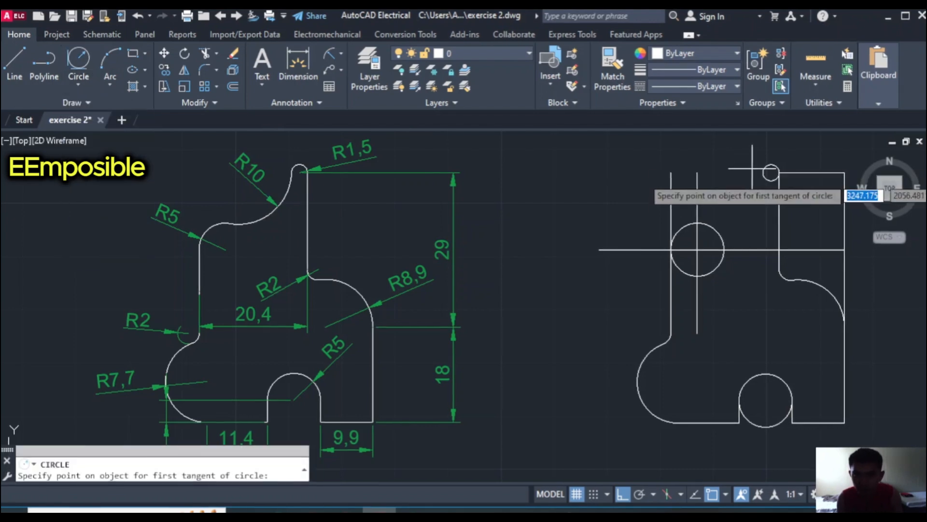
pyautogui.click(708, 227)
pyautogui.click(770, 172)
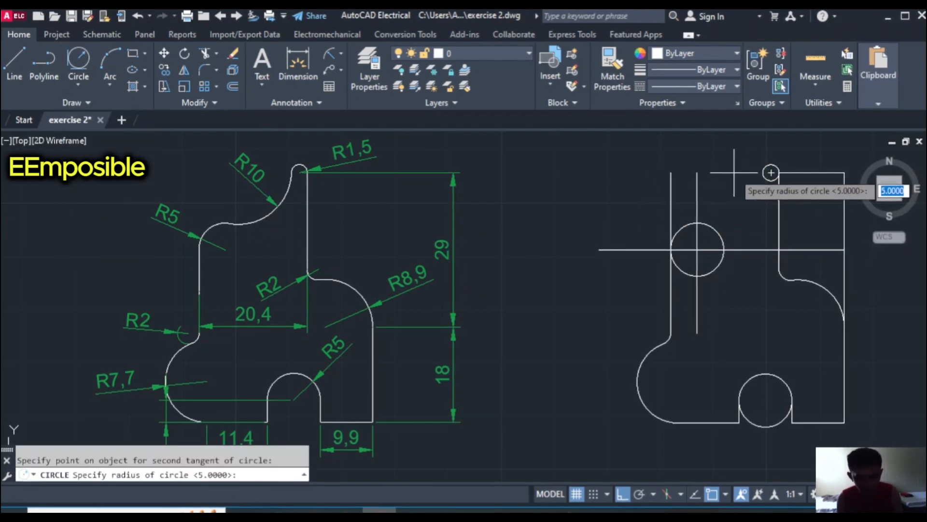
pyautogui.write('10')
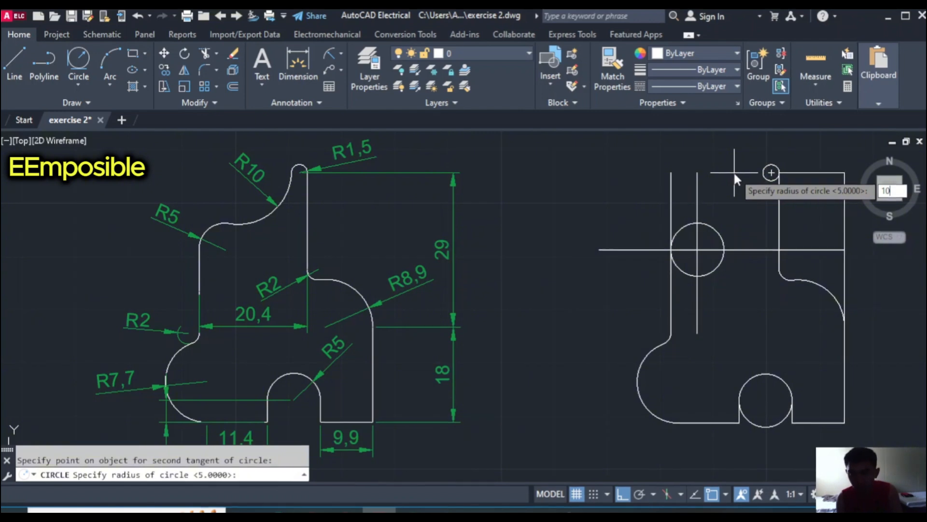
pyautogui.press('Return')
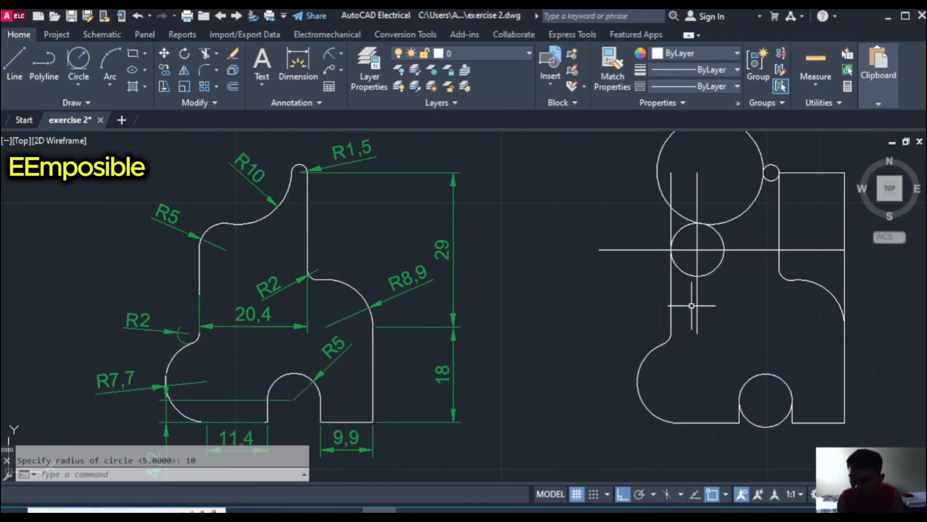
# - Trim the 10 radius circle to the arc joining its two tangent circles, and remove the vertical lines projecting beyond the upper 5 radius circle
pyautogui.write('t')
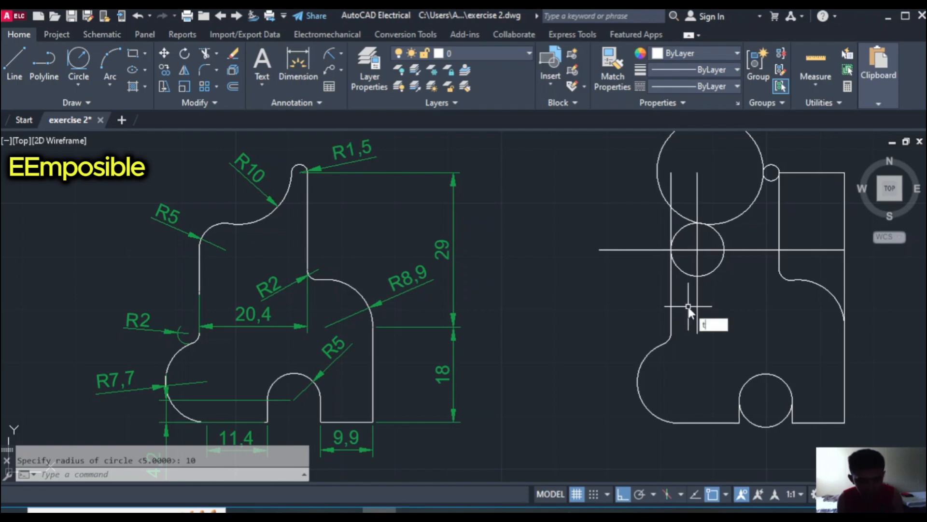
pyautogui.write('r')
pyautogui.press('Return')
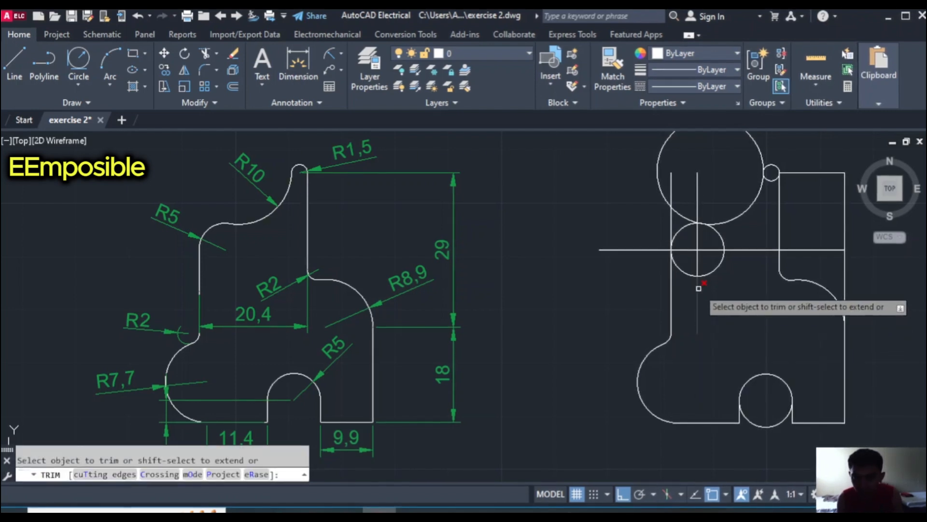
pyautogui.click(697, 292)
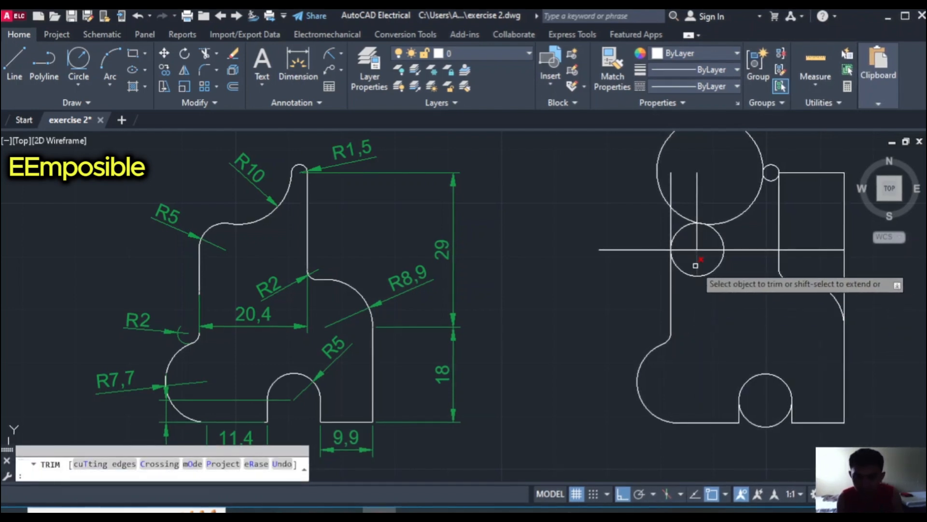
pyautogui.click(648, 243)
pyautogui.click(661, 179)
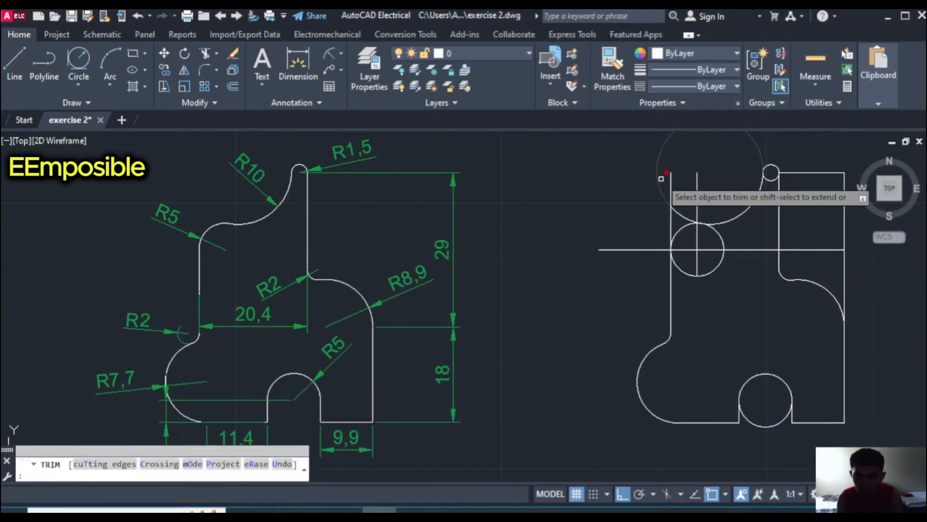
pyautogui.click(660, 187)
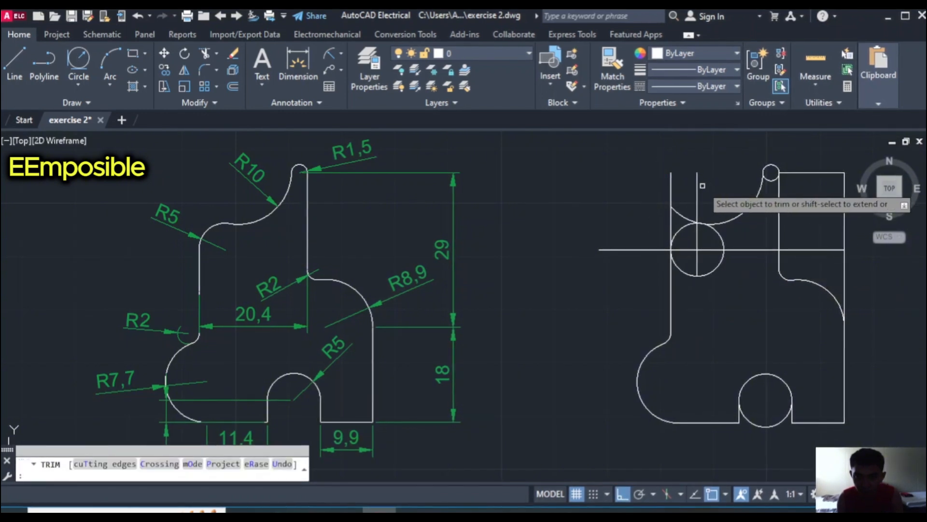
pyautogui.click(674, 208)
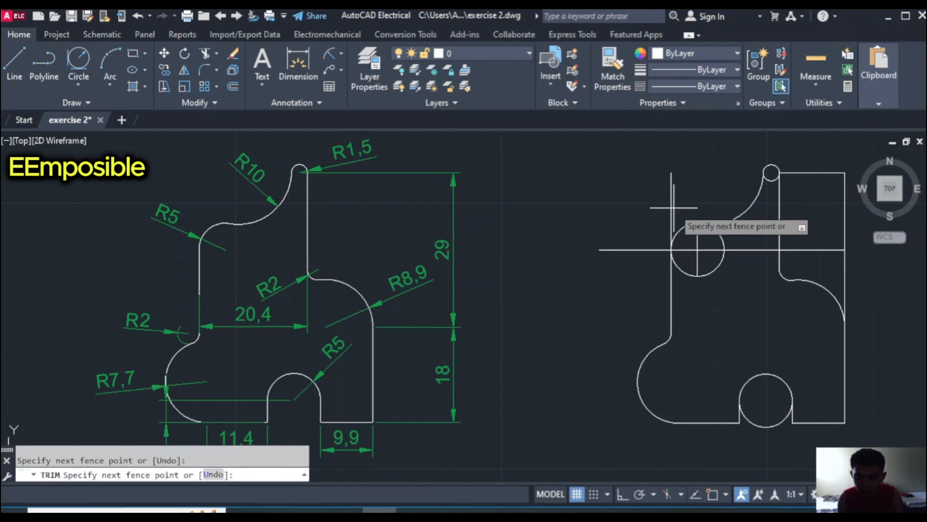
pyautogui.click(672, 208)
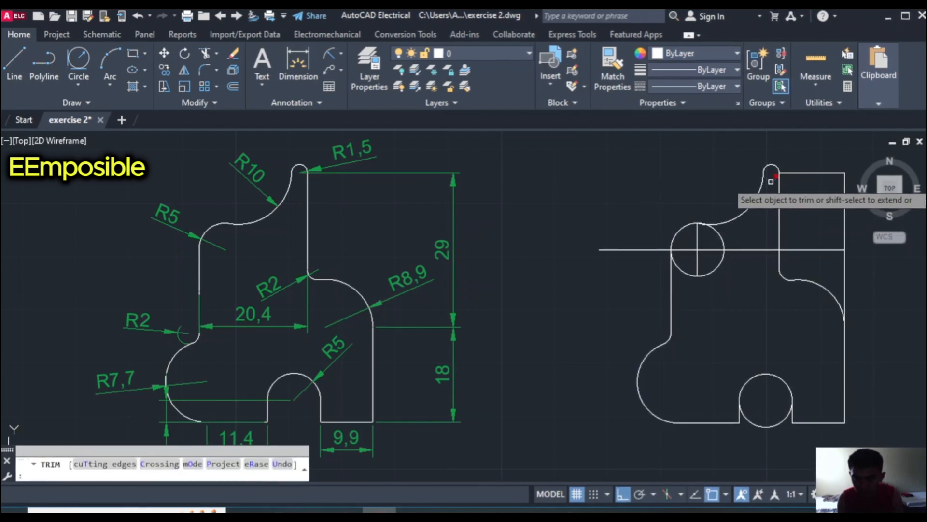
# - Trim away the lower half of the 1.5 radius circle and the construction lines outside the profile's upper right side
pyautogui.click(798, 173)
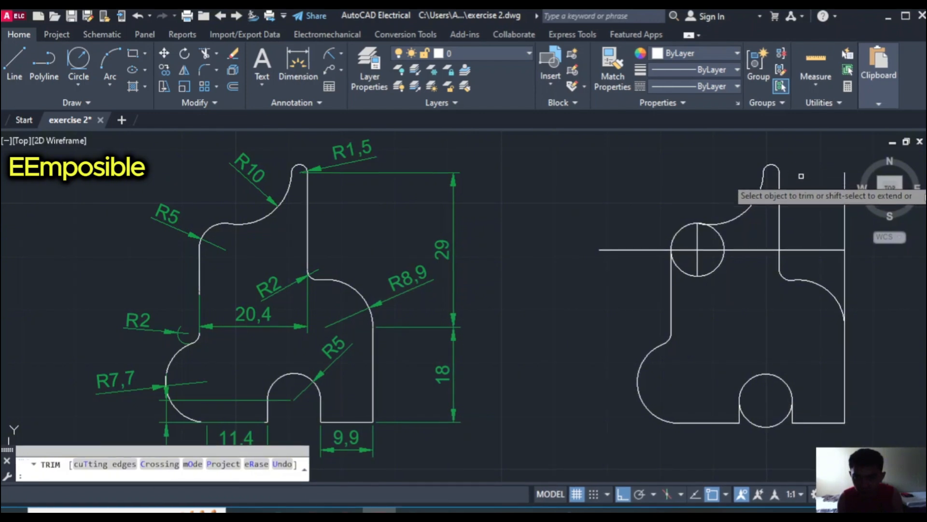
pyautogui.click(837, 255)
pyautogui.click(833, 247)
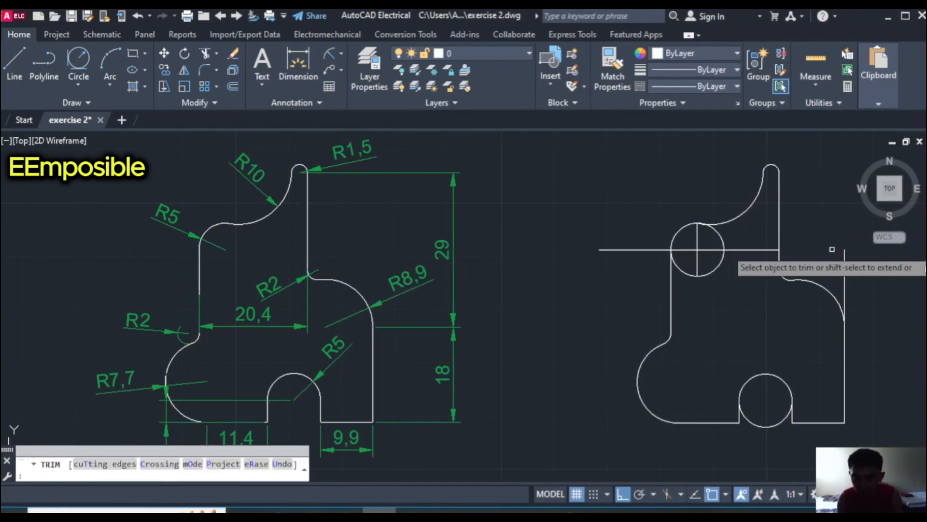
pyautogui.click(845, 266)
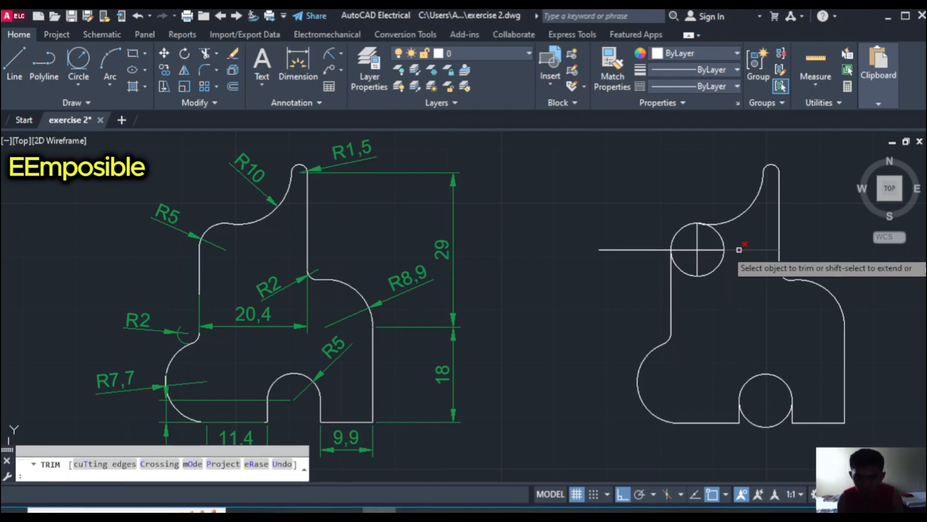
# - Trim the upper 5 radius circle to its upper-left arc and remove the remaining horizontal and vertical construction lines around it
pyautogui.click(715, 249)
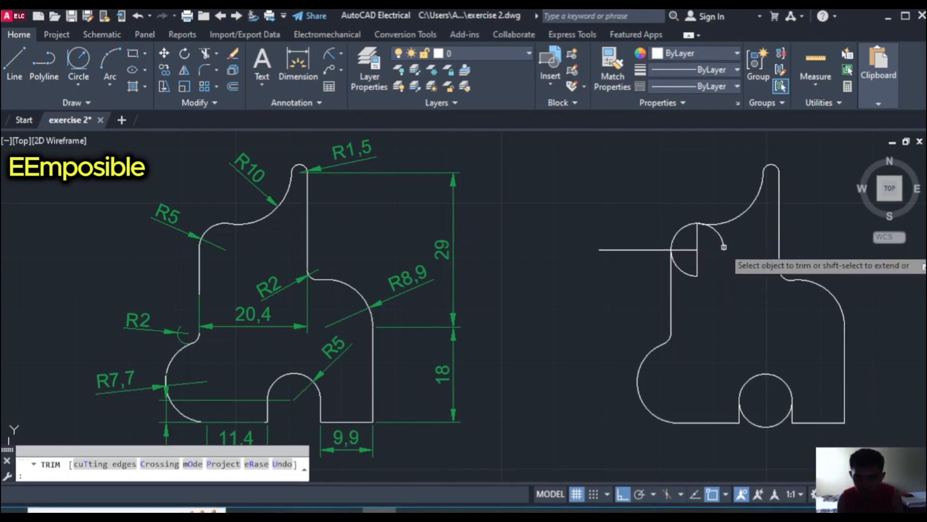
pyautogui.click(723, 245)
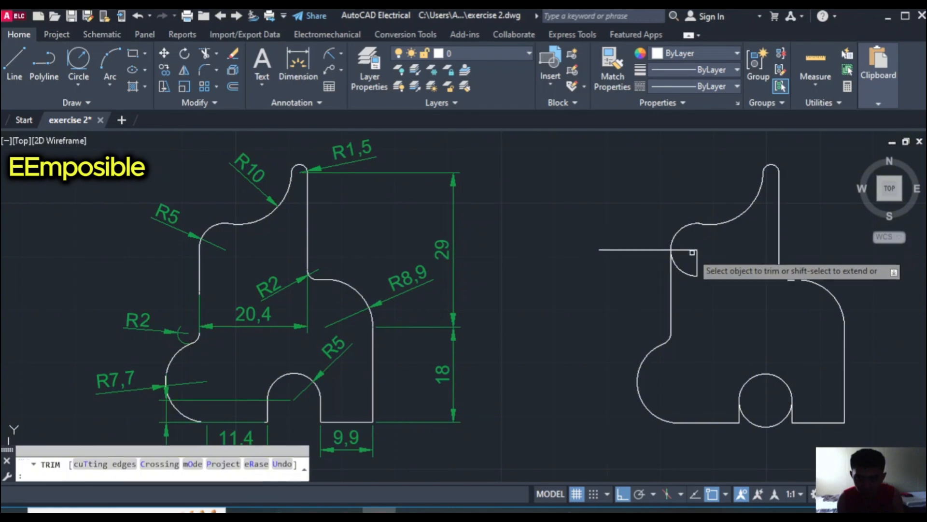
pyautogui.click(685, 250)
pyautogui.click(697, 265)
pyautogui.click(684, 274)
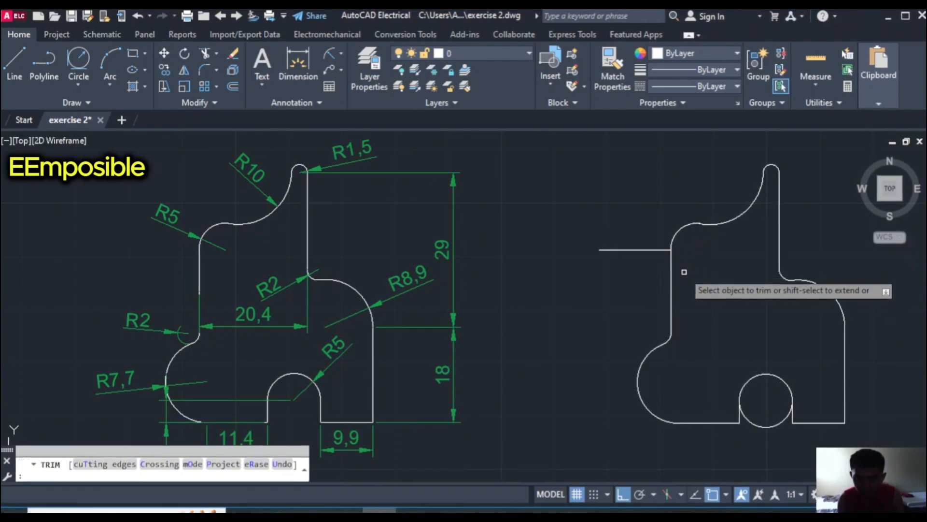
pyautogui.click(644, 249)
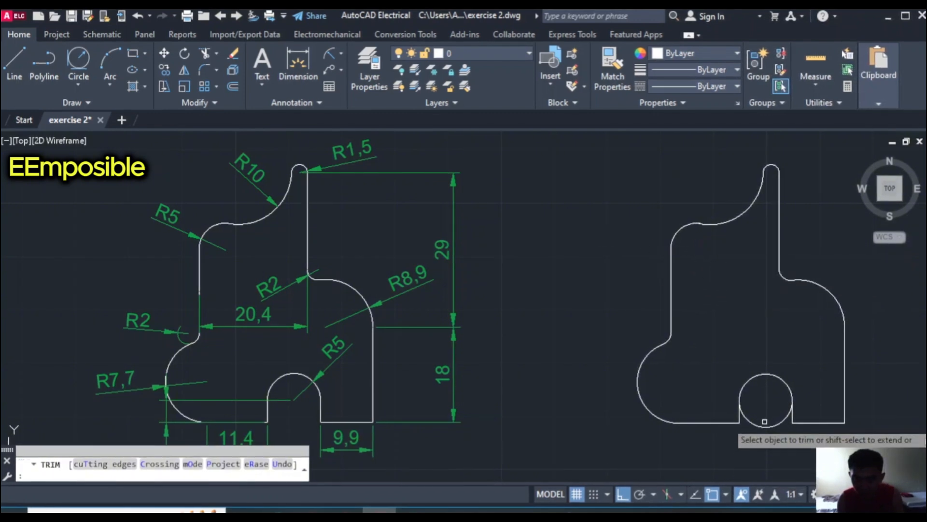
# - Trim away the lower half of the 5 radius circle in the profile's bottom notch
pyautogui.click(763, 424)
pyautogui.scroll(6, 763, 370)
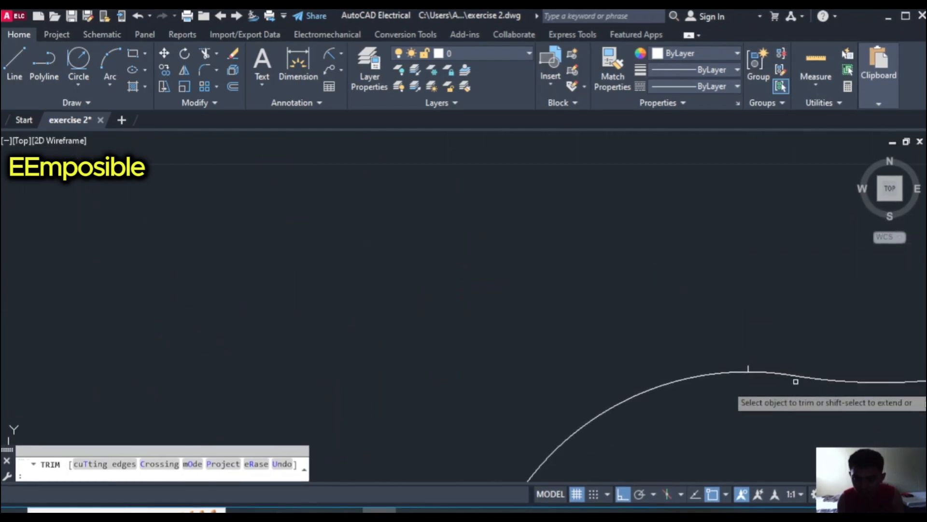
# - Inspect the trimmed profile's arcs, edges and bottom notch for leftover line pieces, and compare the whole outline with the reference drawing
pyautogui.scroll(-5, 748, 367)
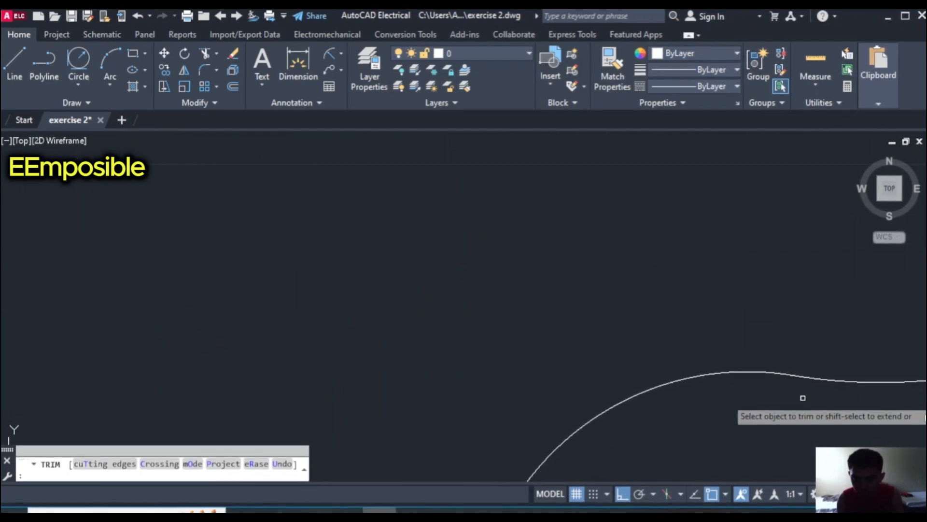
pyautogui.scroll(-4, 536, 334)
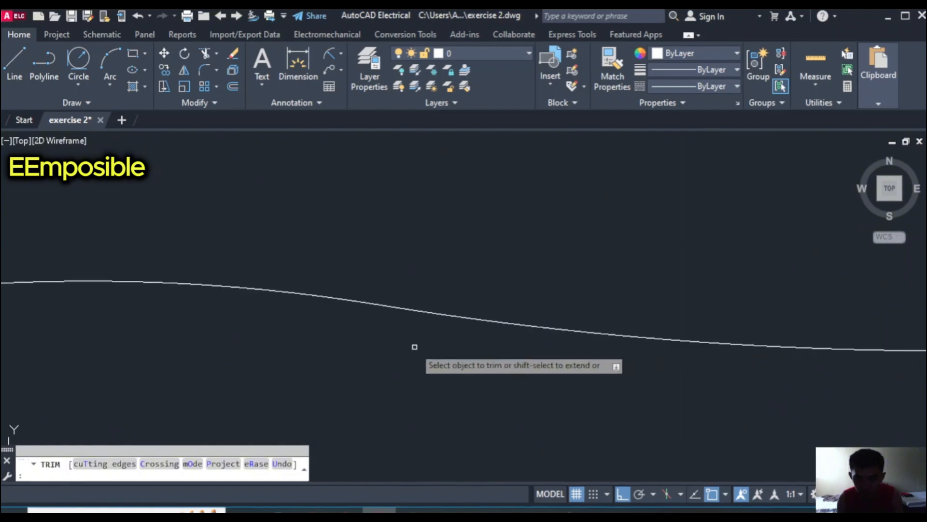
pyautogui.scroll(6, 592, 331)
pyautogui.scroll(-4, 543, 305)
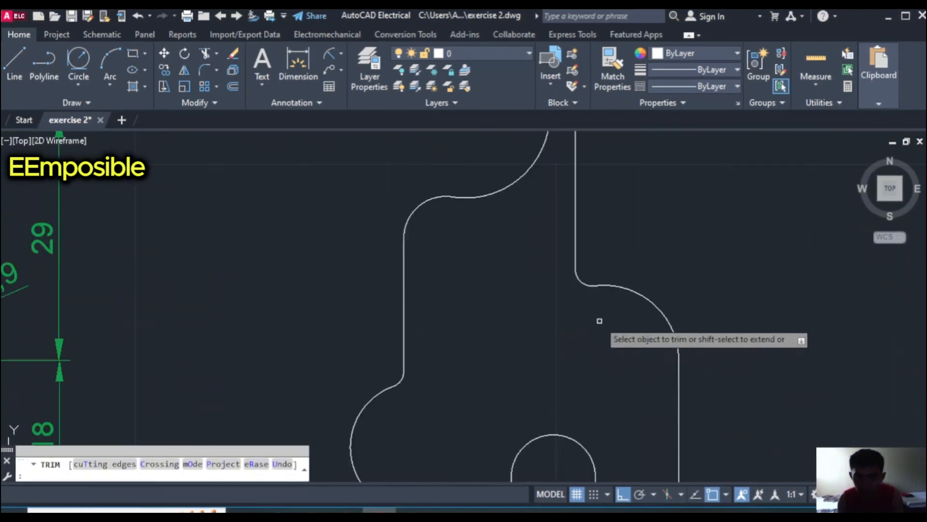
pyautogui.scroll(4, 623, 290)
pyautogui.scroll(-3, 531, 237)
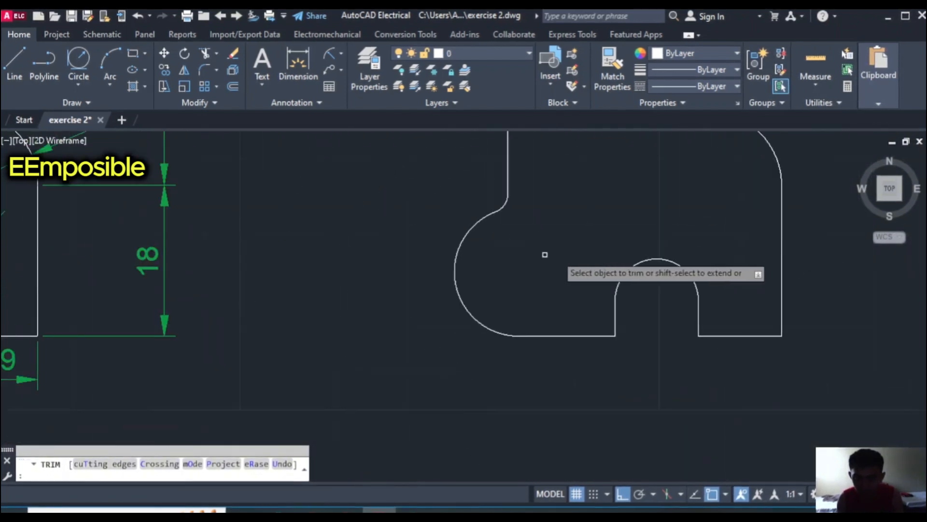
pyautogui.scroll(5, 697, 275)
pyautogui.scroll(-4, 732, 283)
pyautogui.moveTo(743, 283); pyautogui.dragTo(768, 388, button='middle')
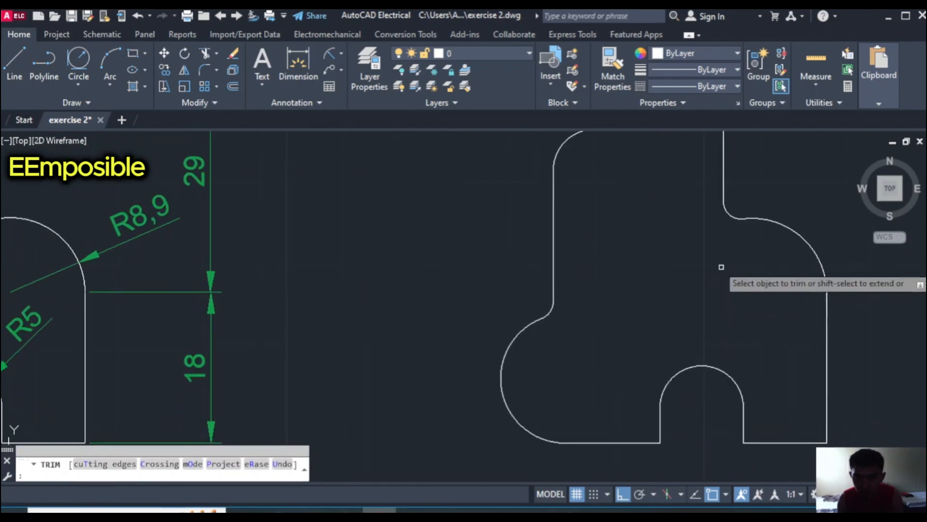
pyautogui.moveTo(695, 250); pyautogui.dragTo(718, 269, button='middle')
pyautogui.scroll(-1, 718, 270)
pyautogui.scroll(-2, 578, 264)
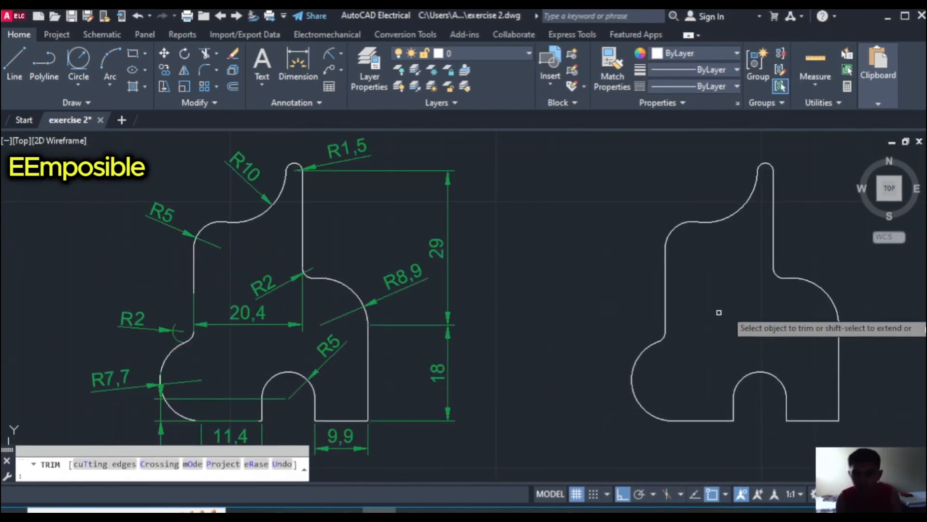
# - Set the current object colour to dark red 153,27,30 for the dimensions
pyautogui.click(702, 55)
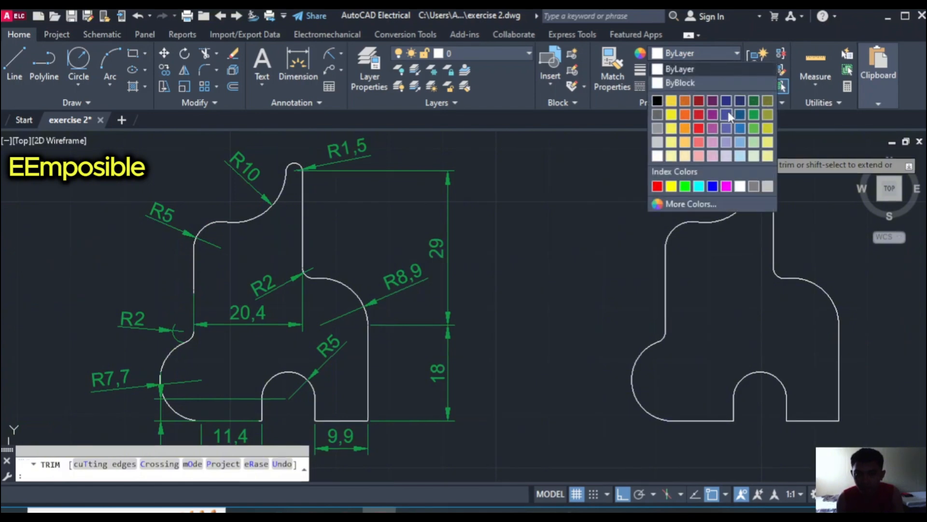
pyautogui.click(699, 101)
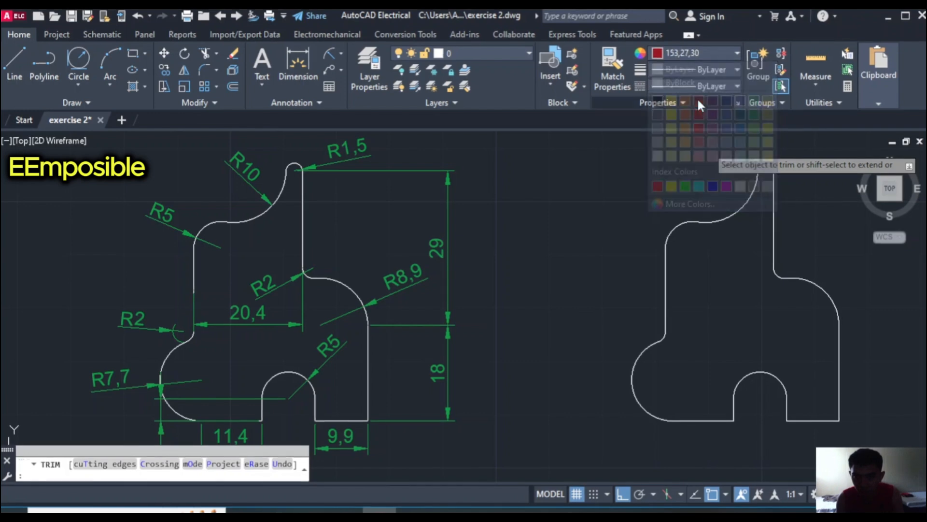
pyautogui.click(309, 65)
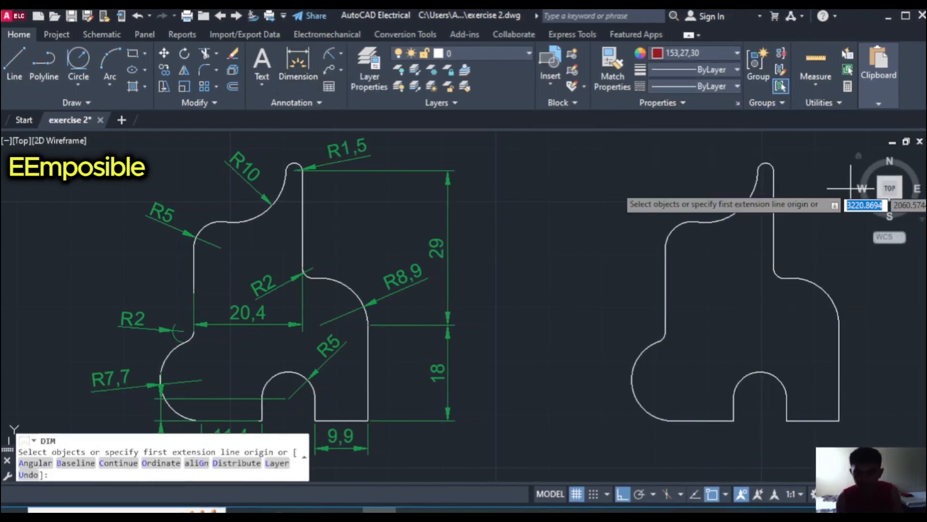
pyautogui.click(766, 170)
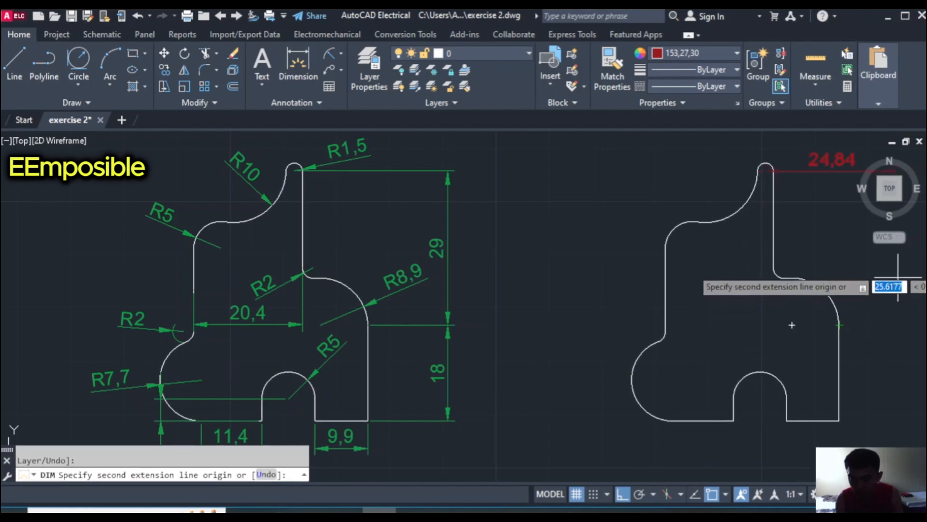
pyautogui.press('Escape')
# - Add a vertical linear dimension from the top arc's centre to the upper end of the profile's right edge, placed outside the right side
pyautogui.click(340, 54)
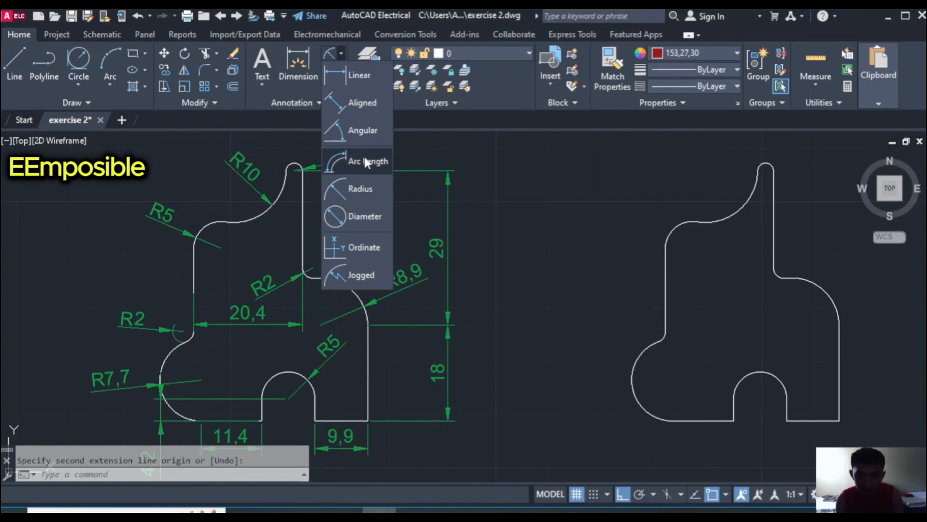
pyautogui.click(353, 80)
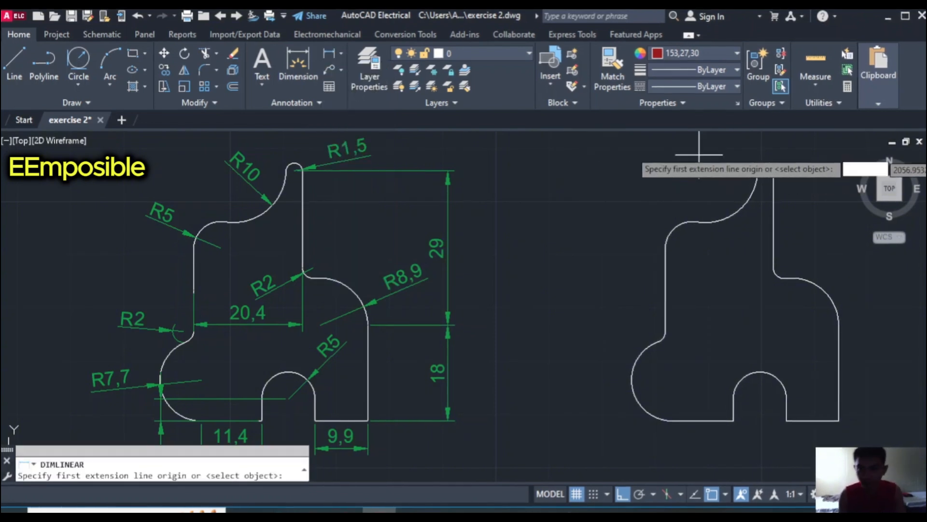
pyautogui.click(766, 170)
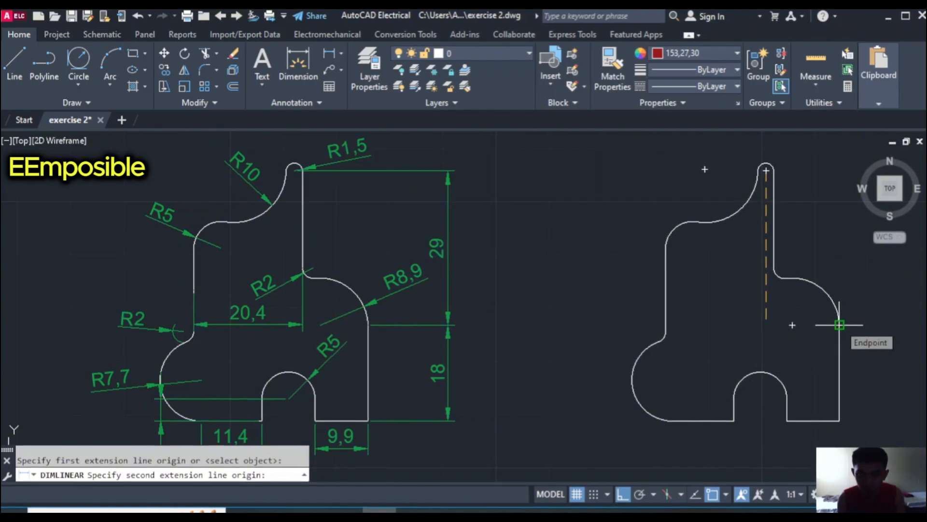
pyautogui.click(840, 324)
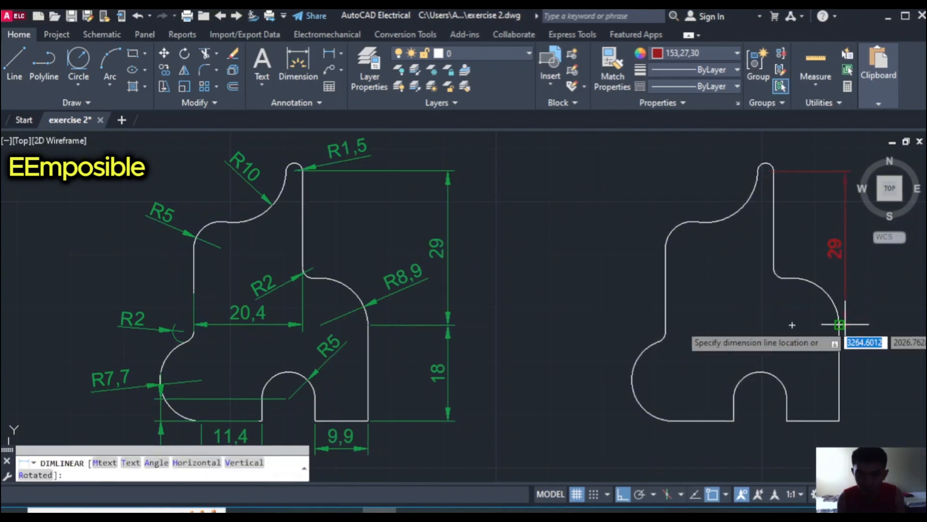
pyautogui.click(900, 322)
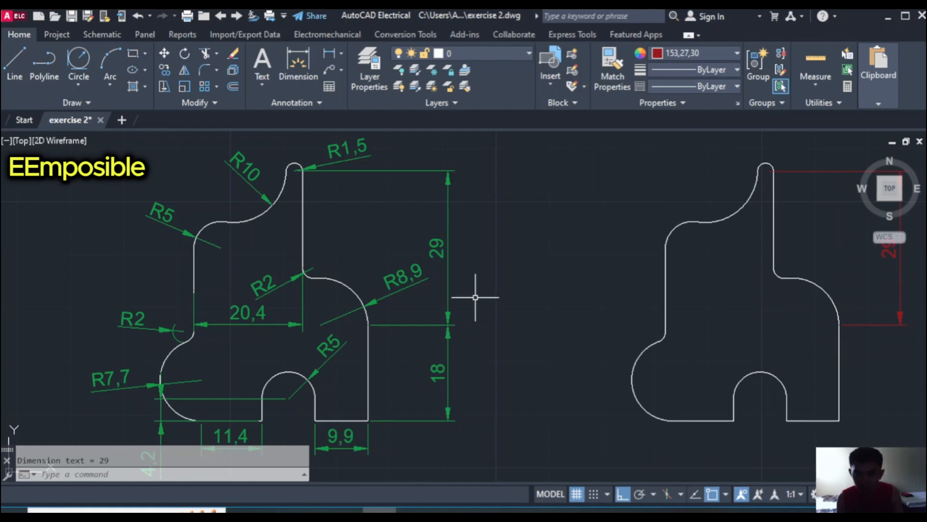
# - Add an aligned dimension to the profile's right vertical edge, placed in line with the vertical dimension above it
pyautogui.click(340, 53)
pyautogui.click(353, 111)
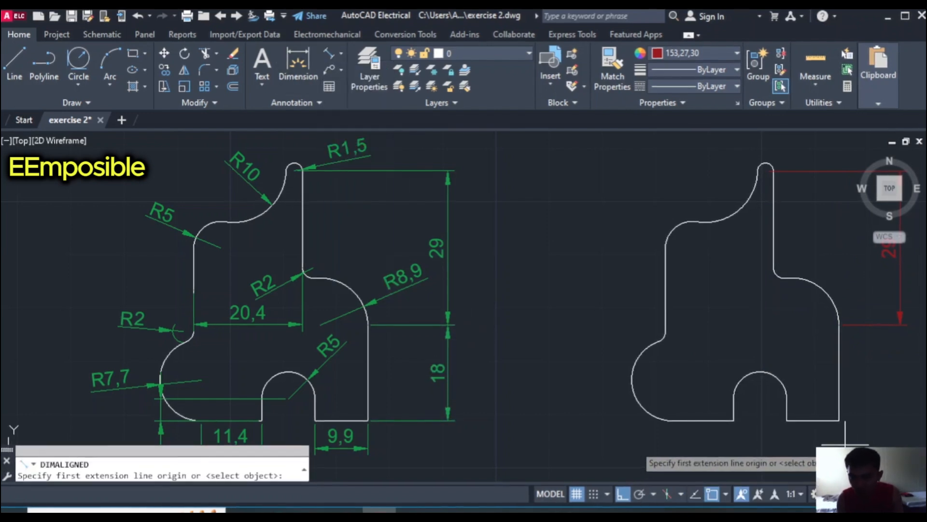
pyautogui.click(839, 420)
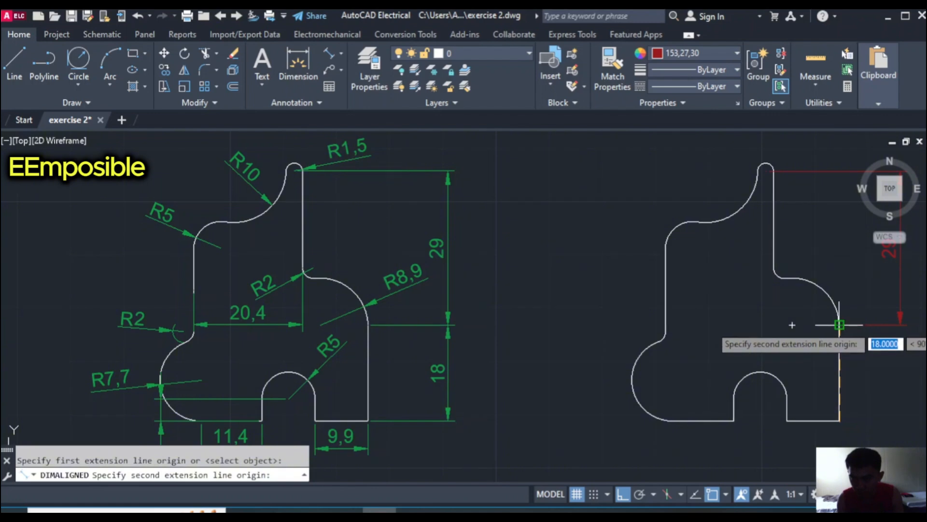
pyautogui.click(839, 324)
pyautogui.click(900, 325)
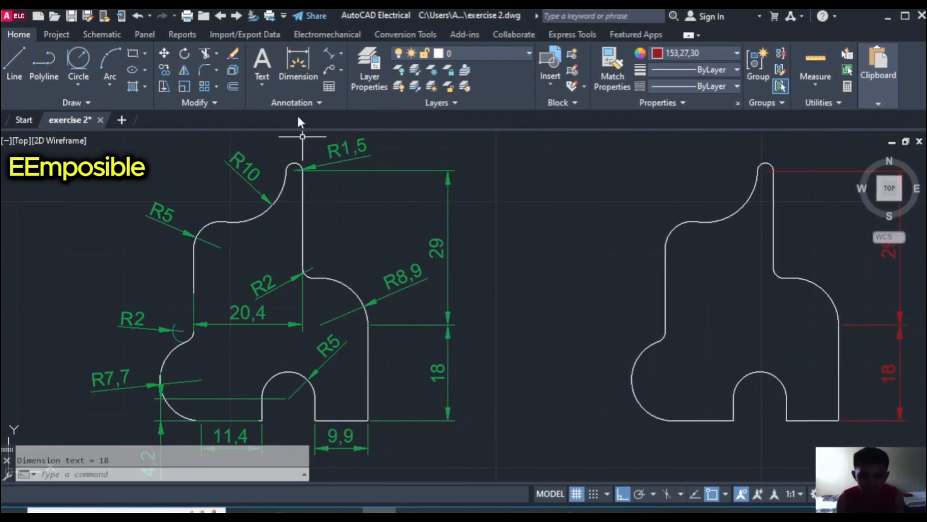
# - Add aligned dimensions below the two horizontal bottom edges on either side of the notch
pyautogui.click(326, 54)
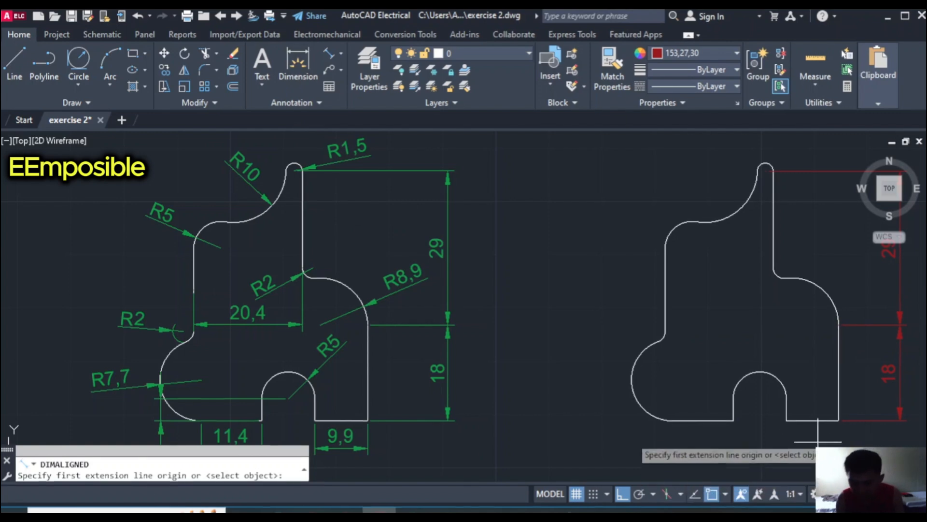
pyautogui.click(786, 421)
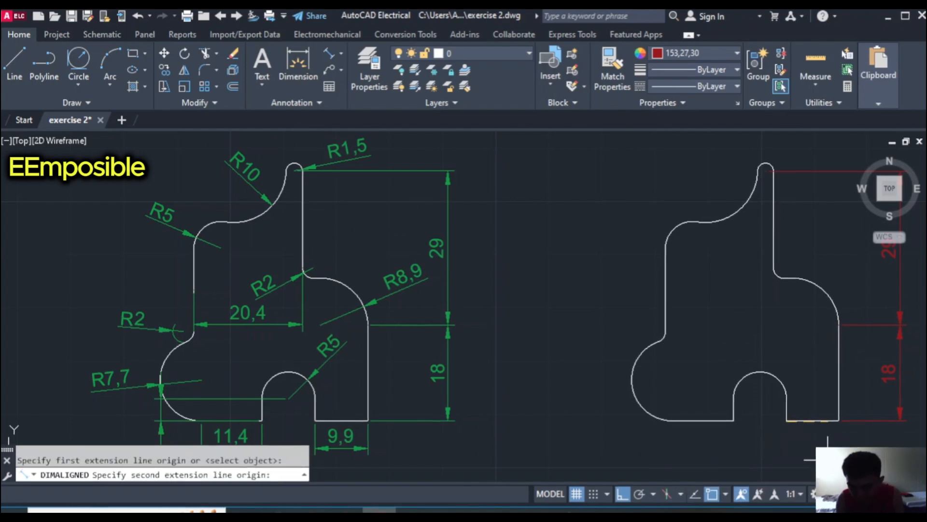
pyautogui.click(838, 420)
pyautogui.click(840, 445)
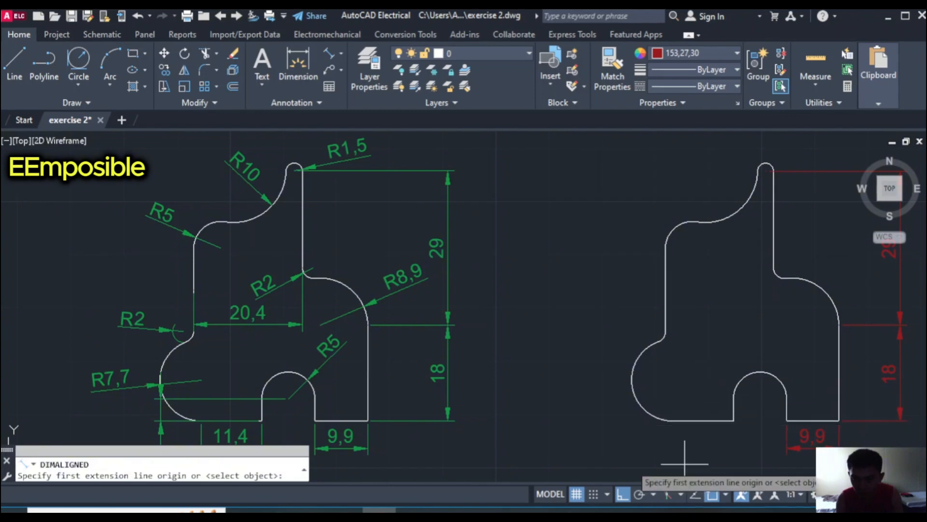
pyautogui.click(672, 420)
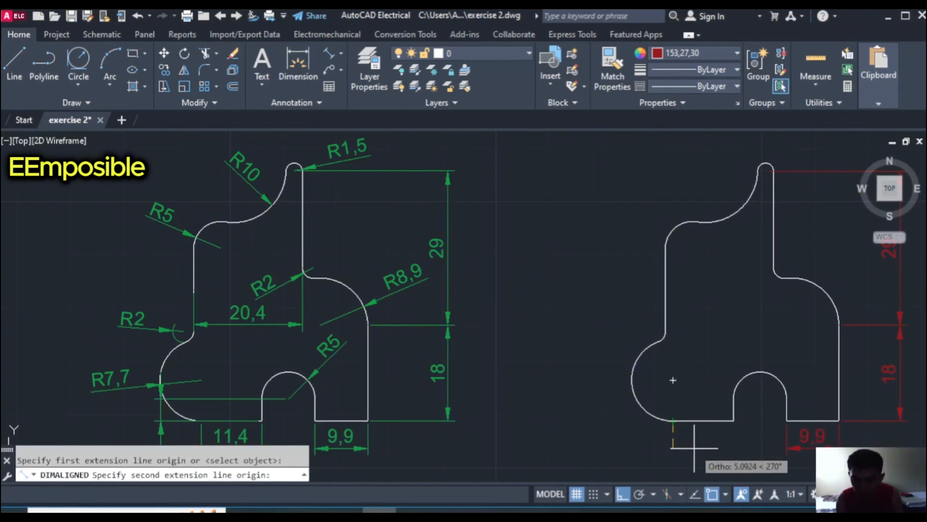
pyautogui.click(733, 421)
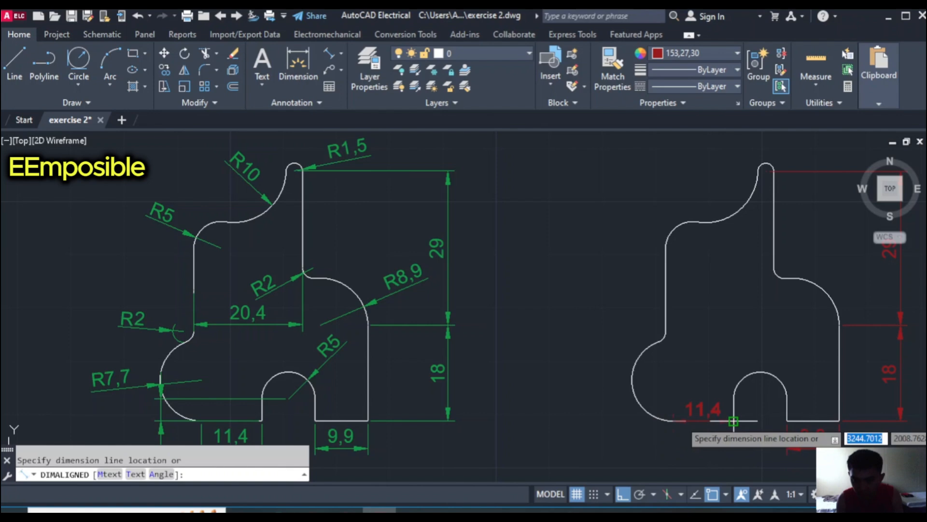
pyautogui.click(734, 447)
pyautogui.press('Return')
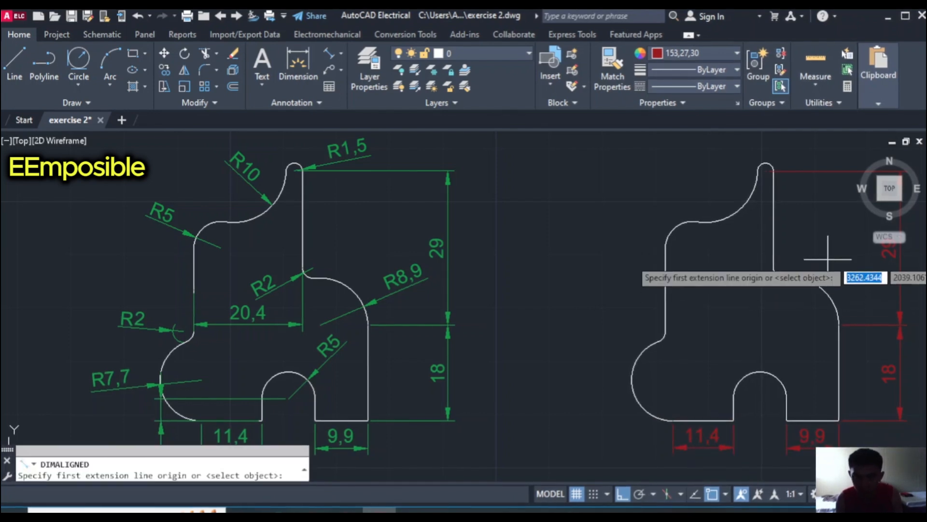
pyautogui.click(774, 267)
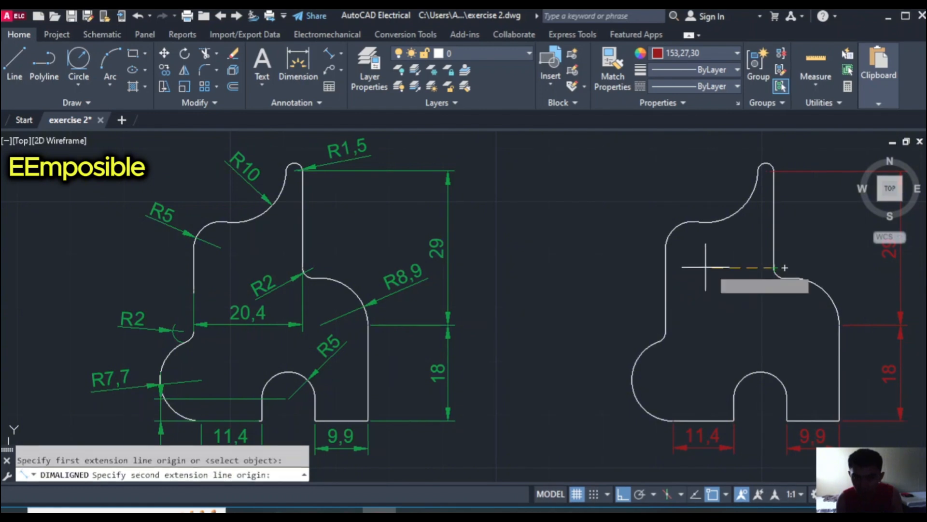
pyautogui.click(664, 275)
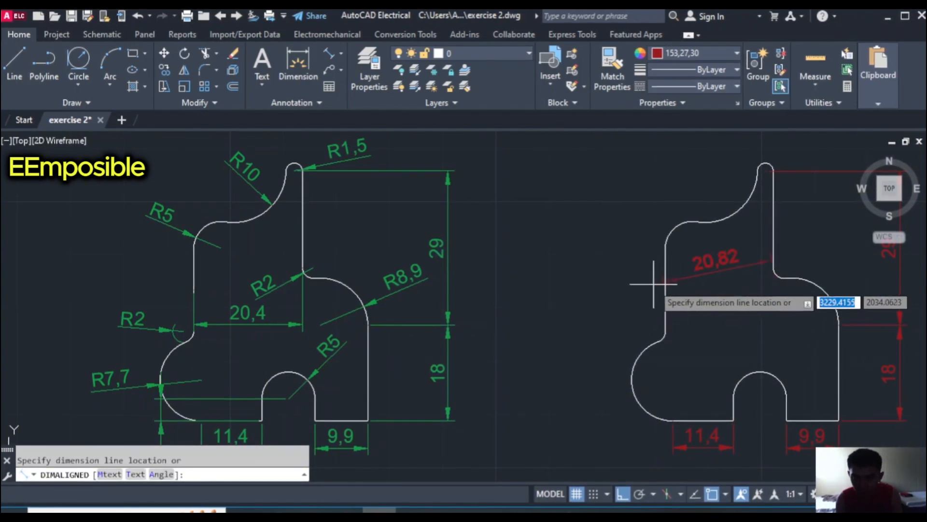
pyautogui.press('Escape')
pyautogui.press('Return')
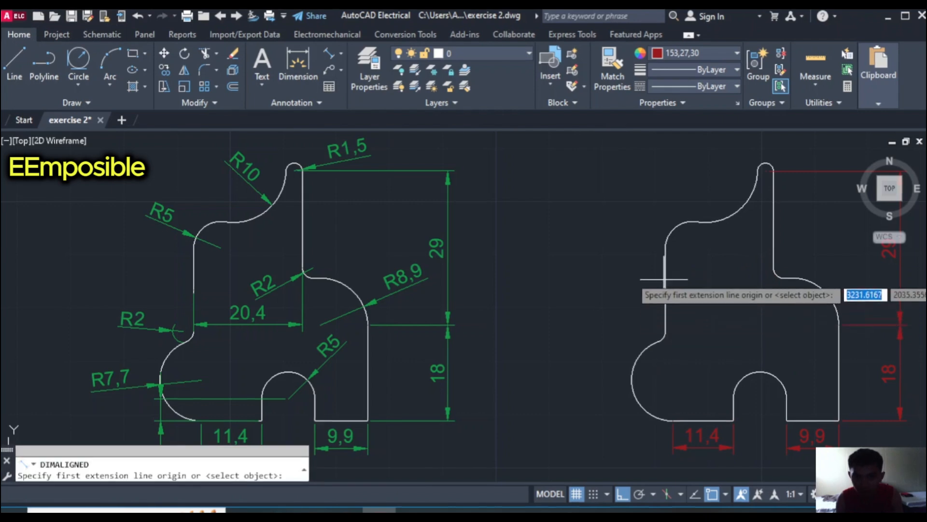
pyautogui.click(665, 248)
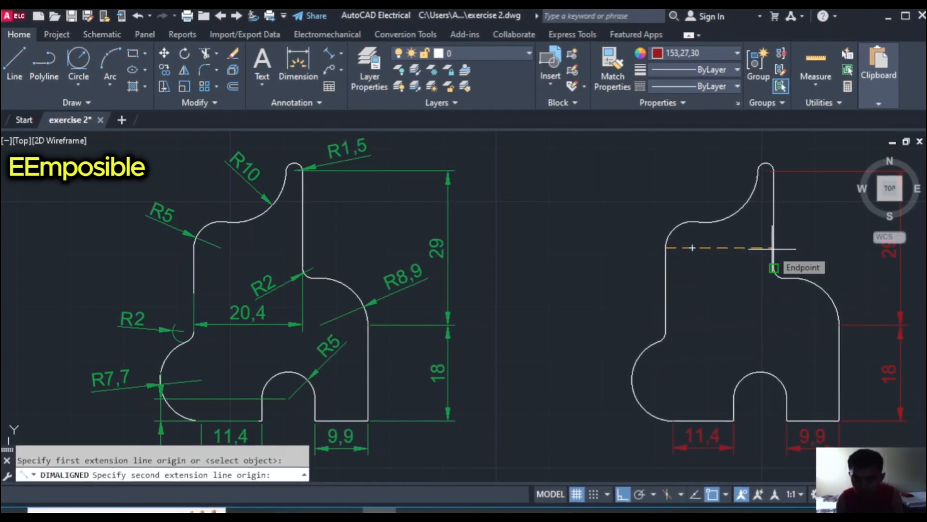
pyautogui.click(774, 268)
pyautogui.press('Escape')
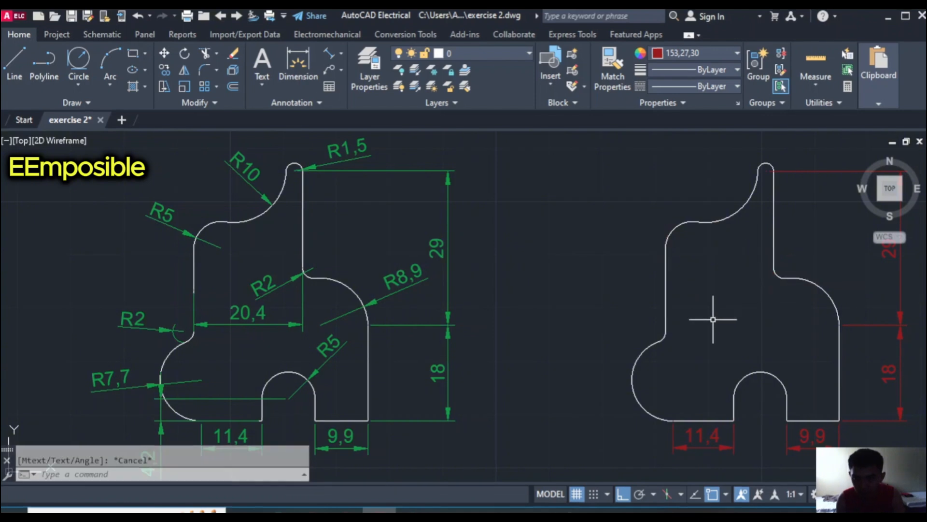
pyautogui.press('Return')
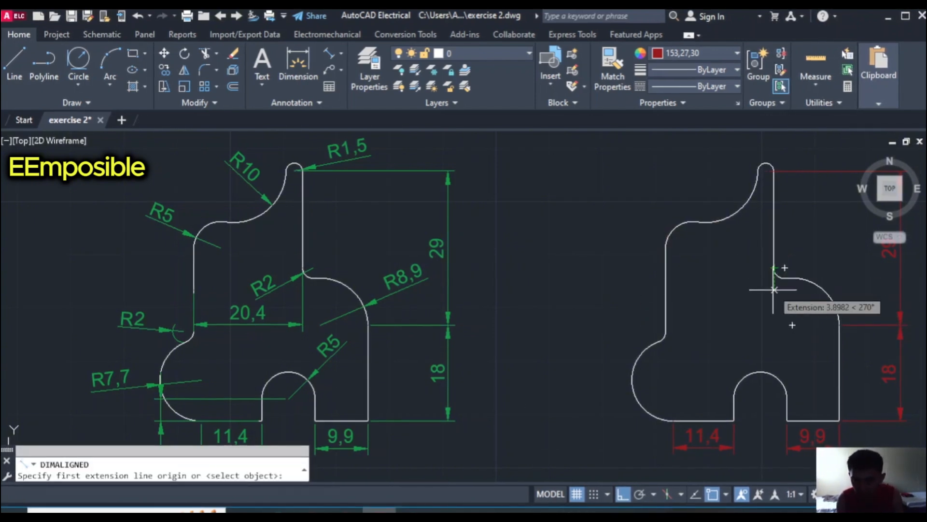
pyautogui.click(773, 307)
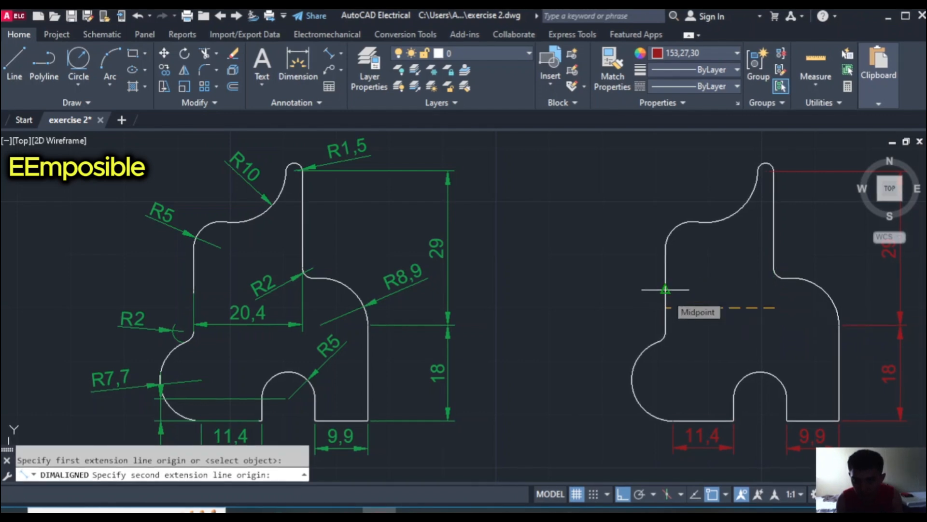
pyautogui.click(665, 307)
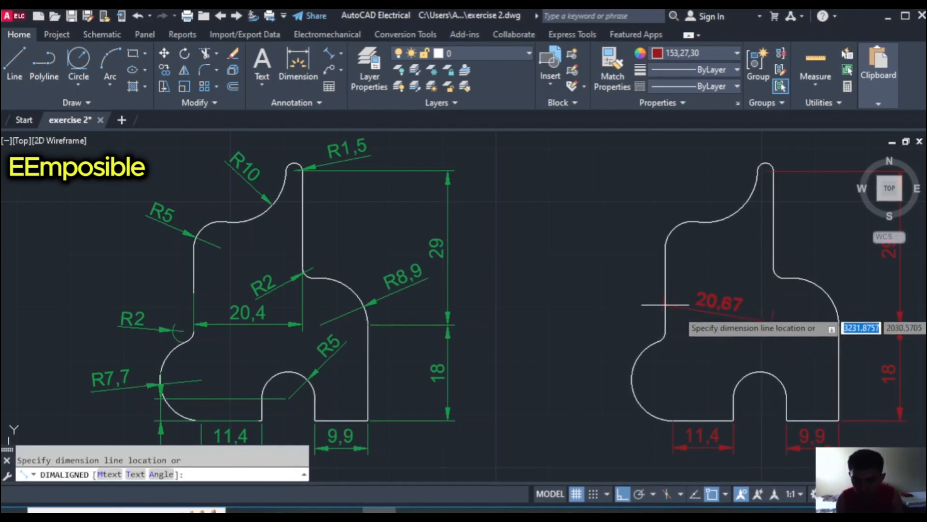
pyautogui.press('Escape')
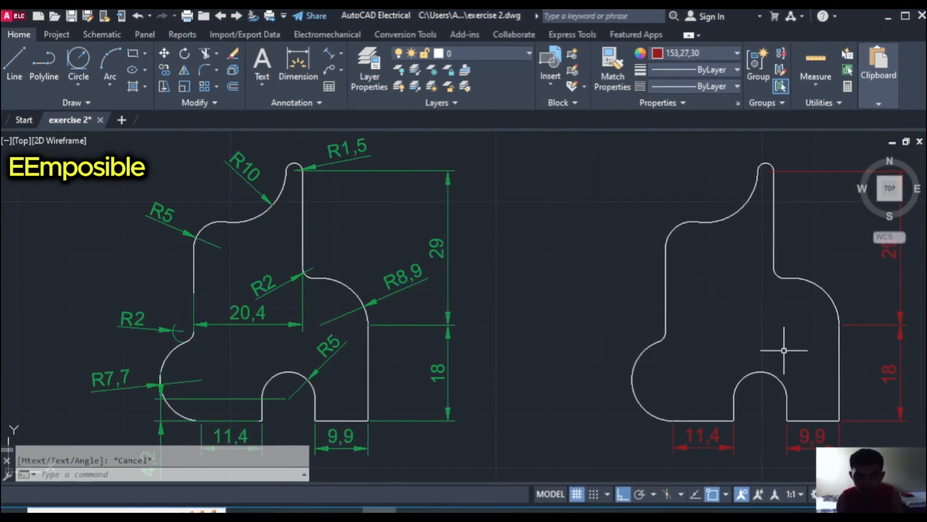
# - Add an aligned dimension to the notch's short left vertical edge, placed beyond the profile's lower-left arc
pyautogui.press('Return')
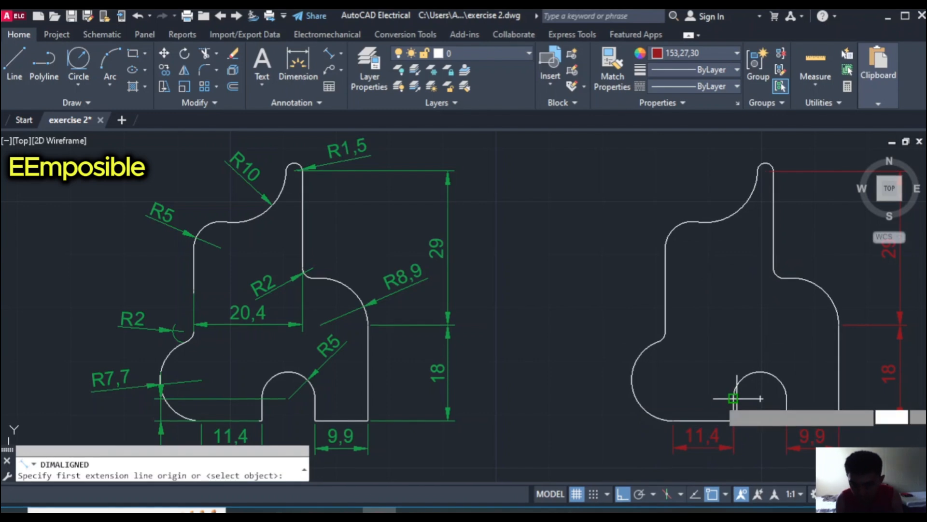
pyautogui.click(733, 398)
pyautogui.click(733, 420)
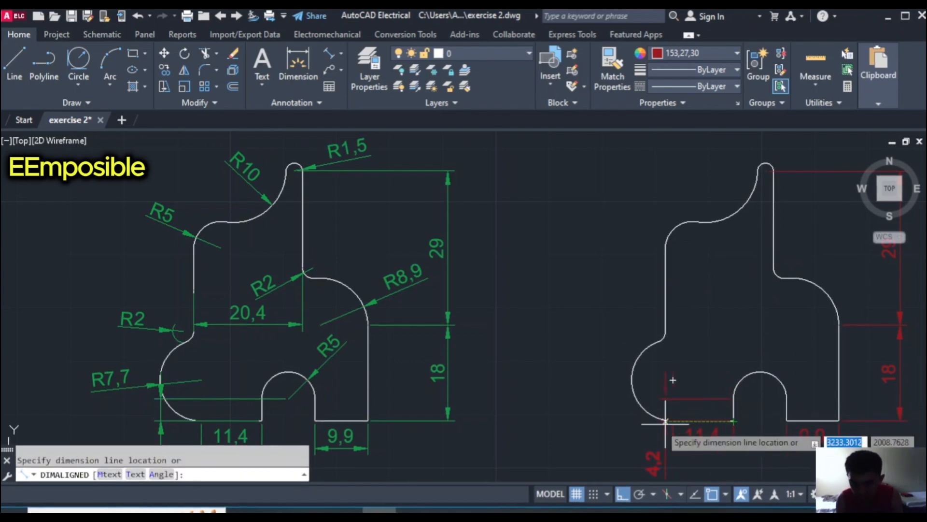
pyautogui.click(634, 421)
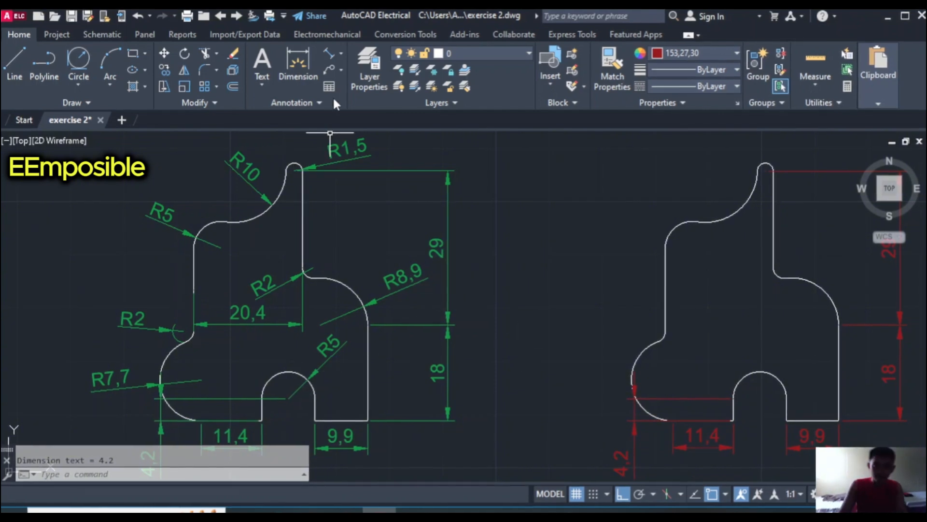
pyautogui.click(341, 54)
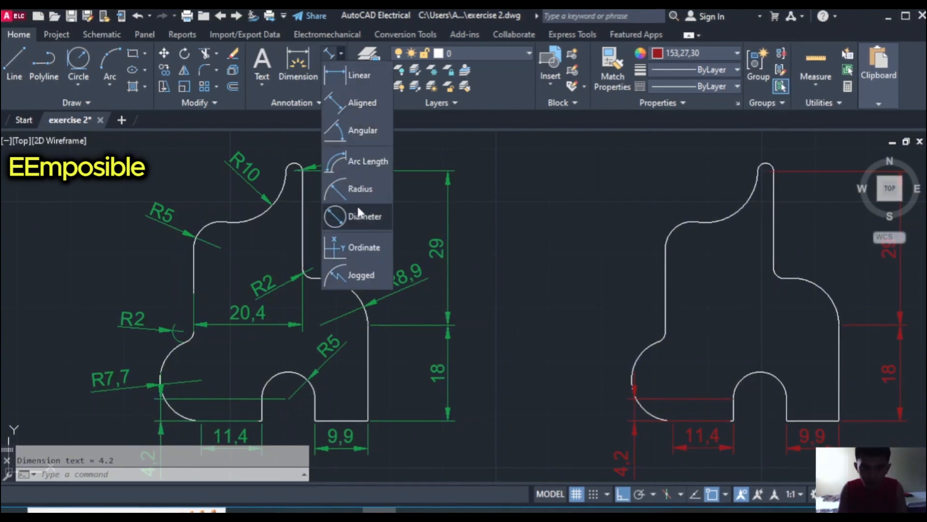
pyautogui.click(362, 103)
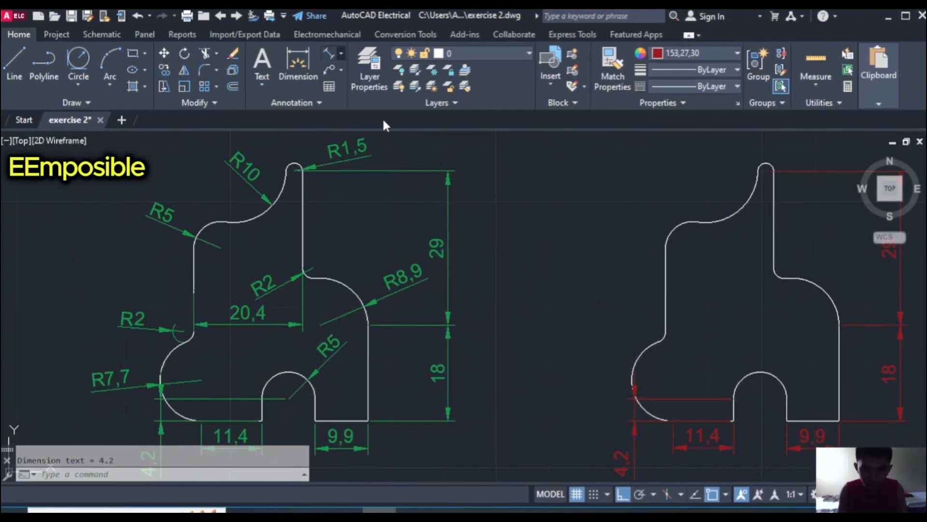
pyautogui.click(775, 268)
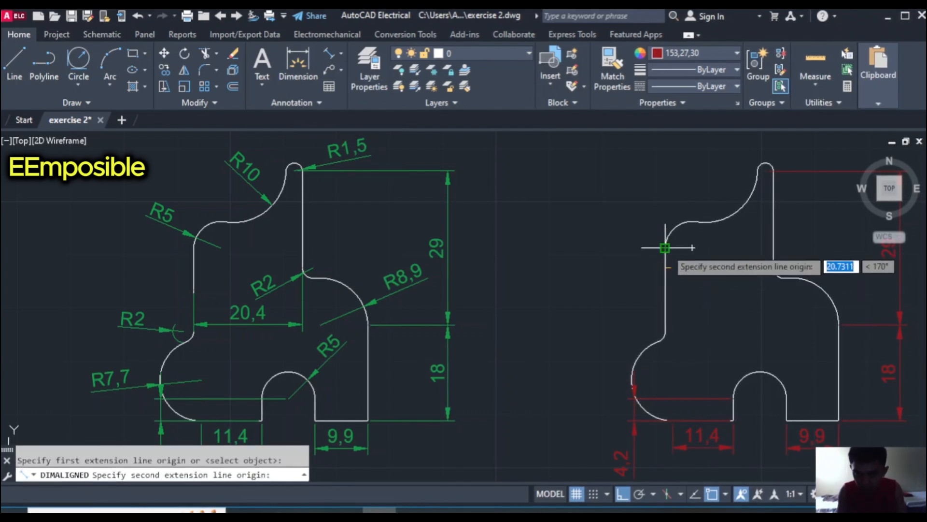
pyautogui.click(664, 247)
pyautogui.press('Escape')
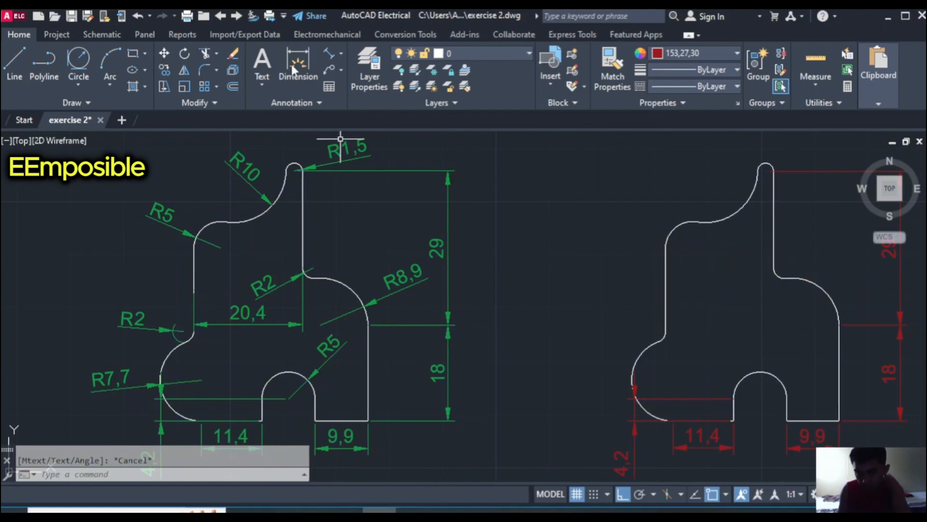
pyautogui.click(331, 55)
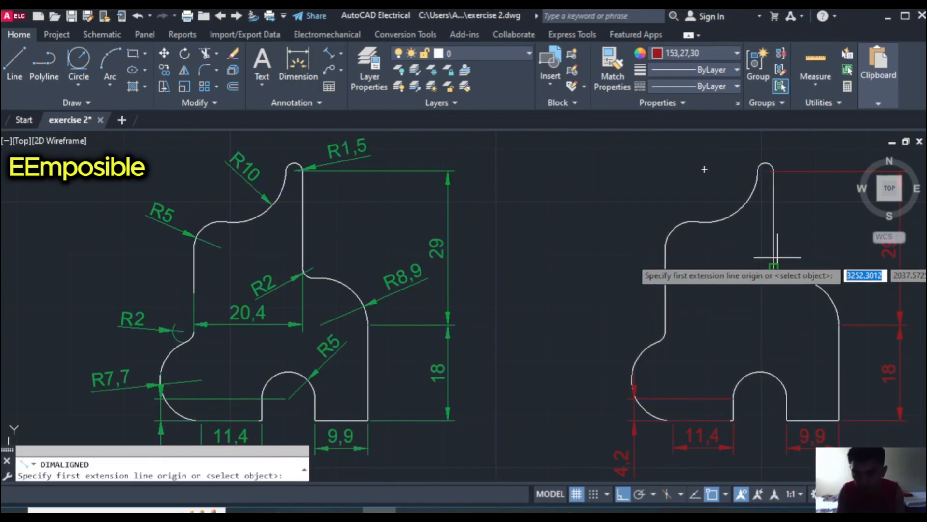
pyautogui.click(777, 274)
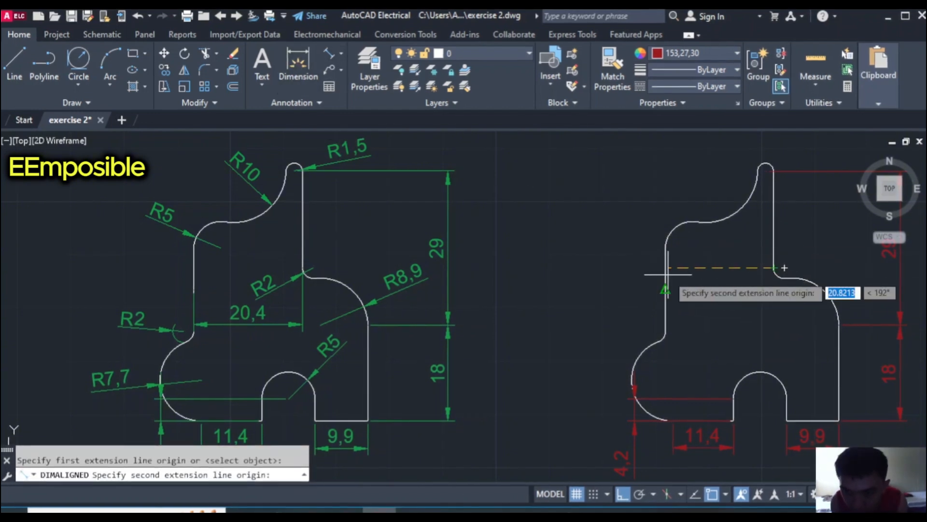
pyautogui.click(665, 289)
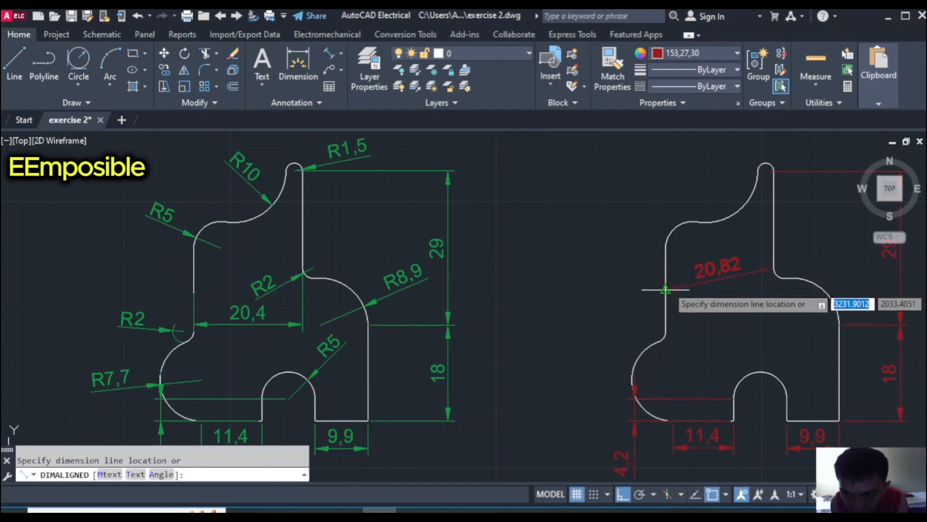
pyautogui.press('Escape')
# - Add a horizontal linear dimension between the profile's left vertical edge and the lower end of the upper right vertical edge, placed inside the profile
pyautogui.click(341, 54)
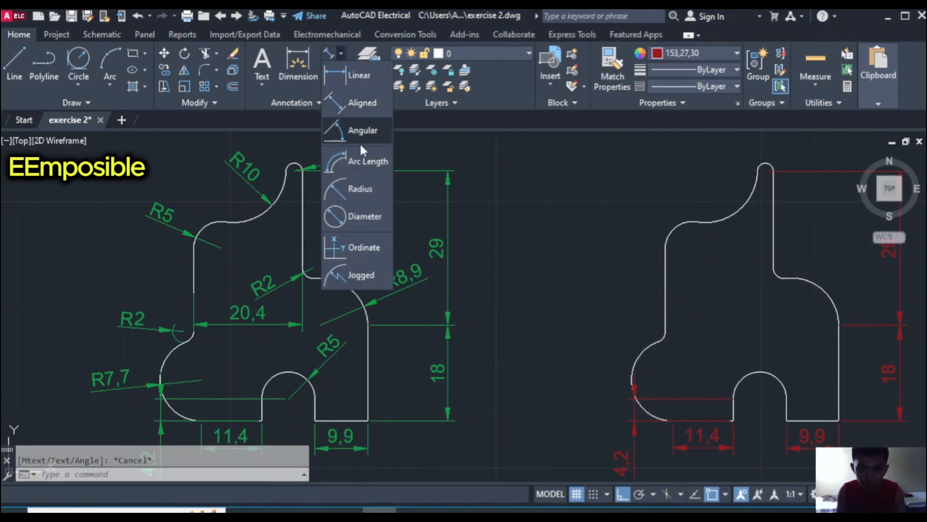
pyautogui.click(362, 83)
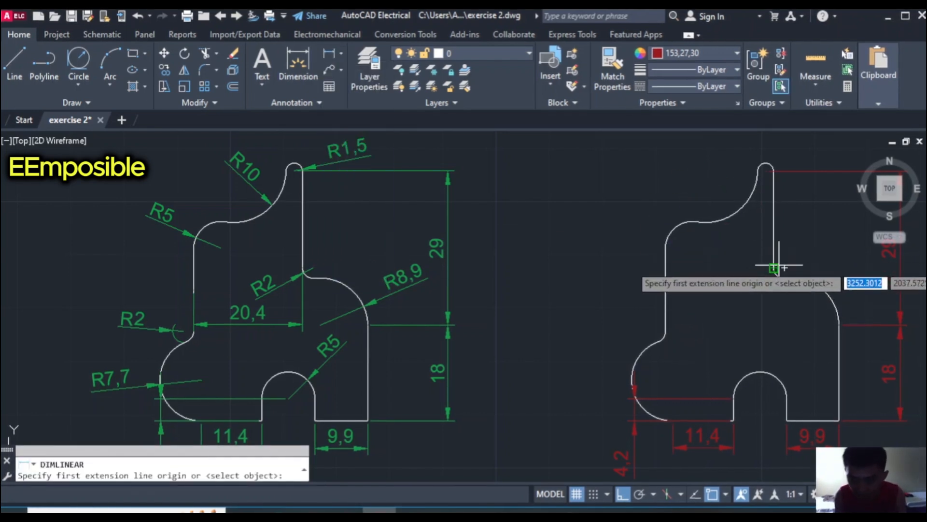
pyautogui.click(666, 287)
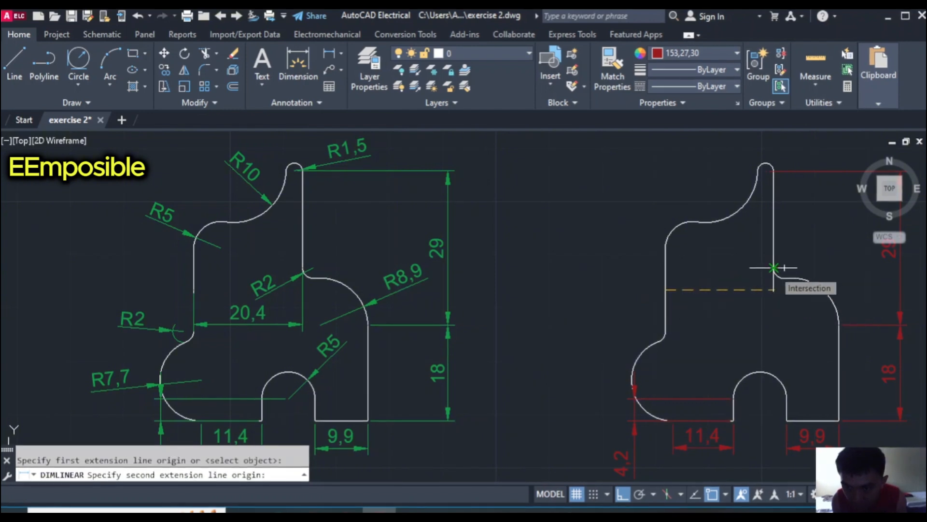
pyautogui.click(773, 267)
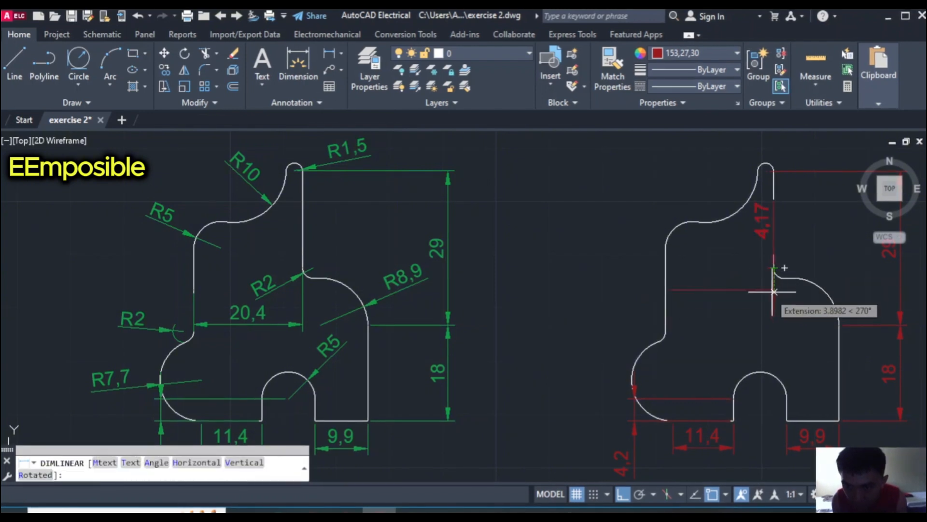
pyautogui.click(754, 311)
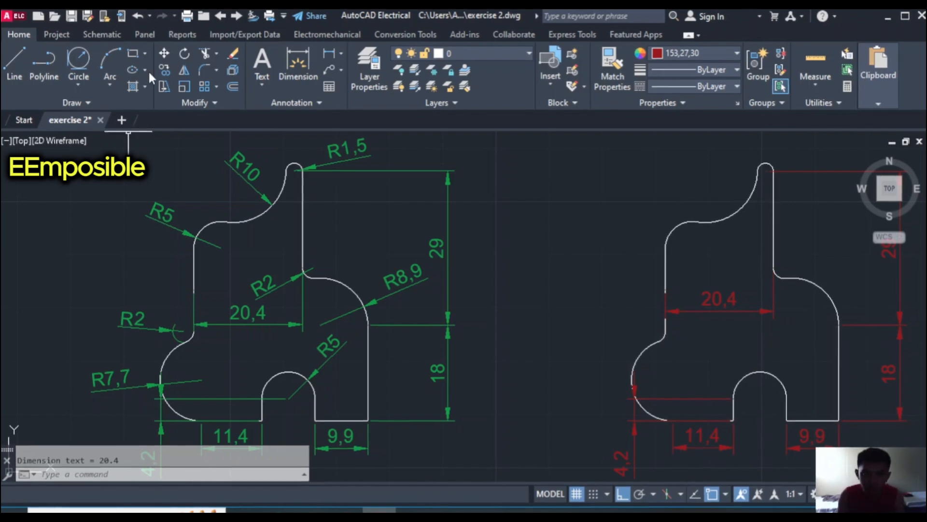
# - Add radius dimensions to the upper-left corner arc and the concave arc leading to the top, with both labels outside the left side
pyautogui.click(340, 52)
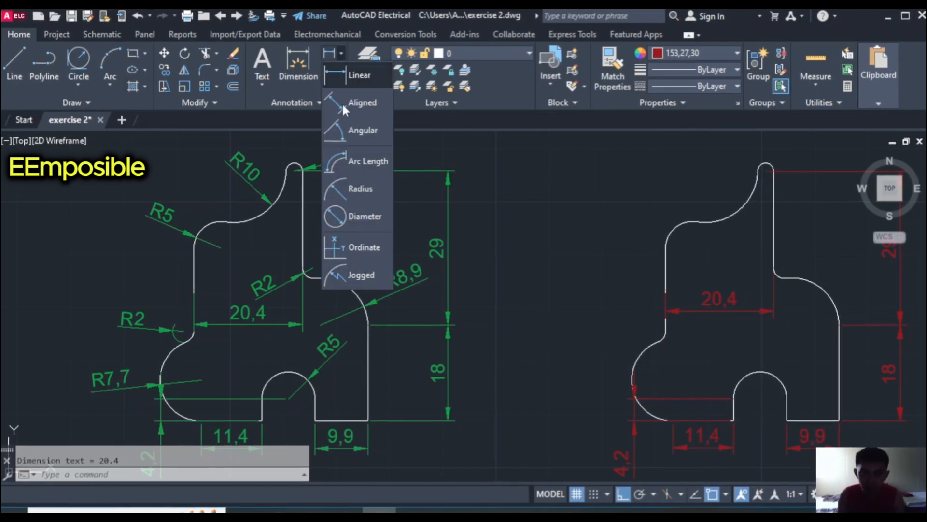
pyautogui.click(358, 194)
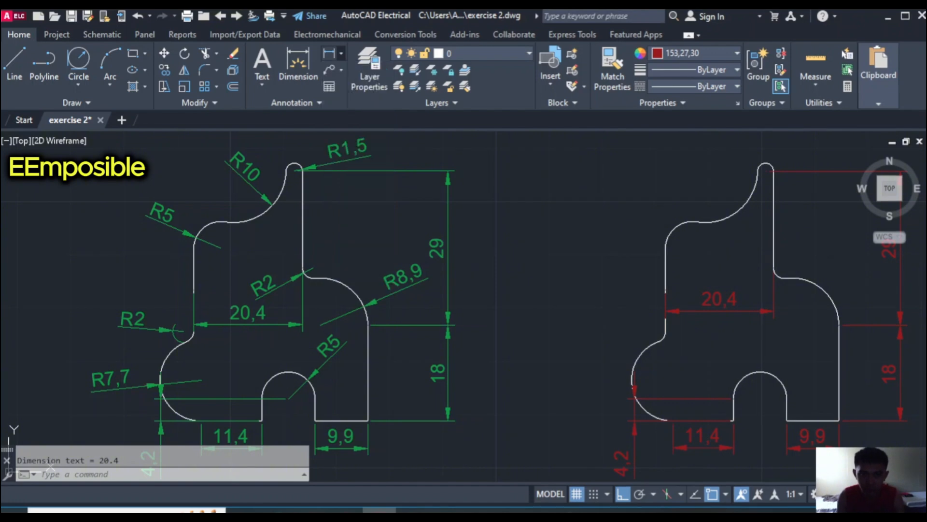
pyautogui.click(674, 231)
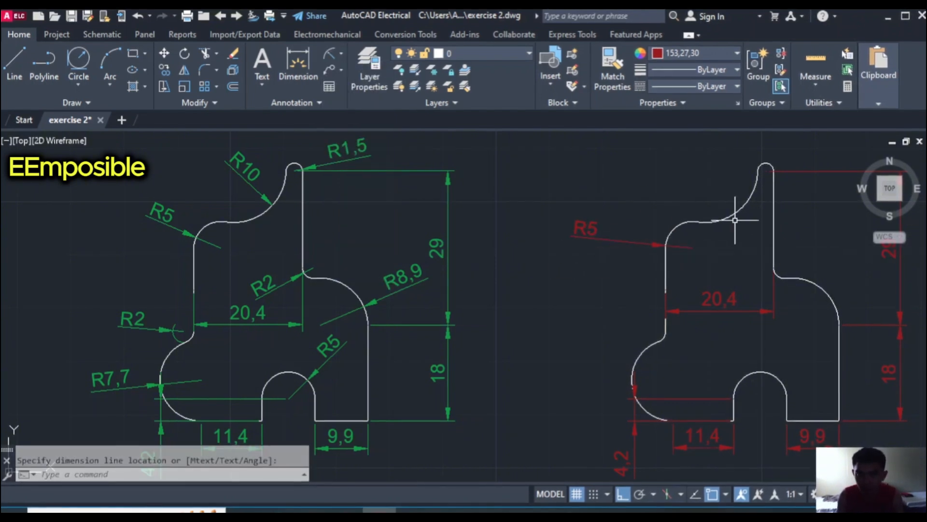
pyautogui.press('Return')
pyautogui.click(736, 210)
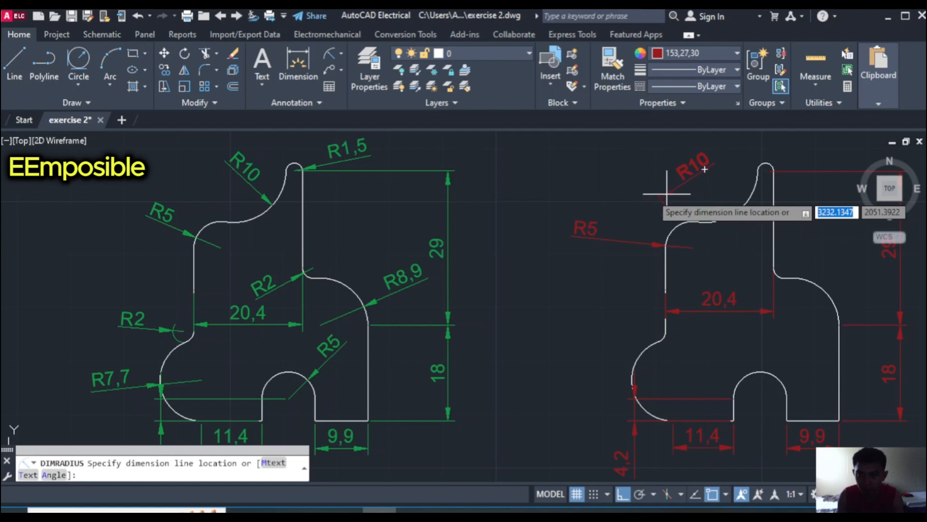
pyautogui.click(610, 176)
# - Add radius dimensions to the small top arc and the inner corner fillet above the right shoulder, with both labels outside the profile
pyautogui.press('Return')
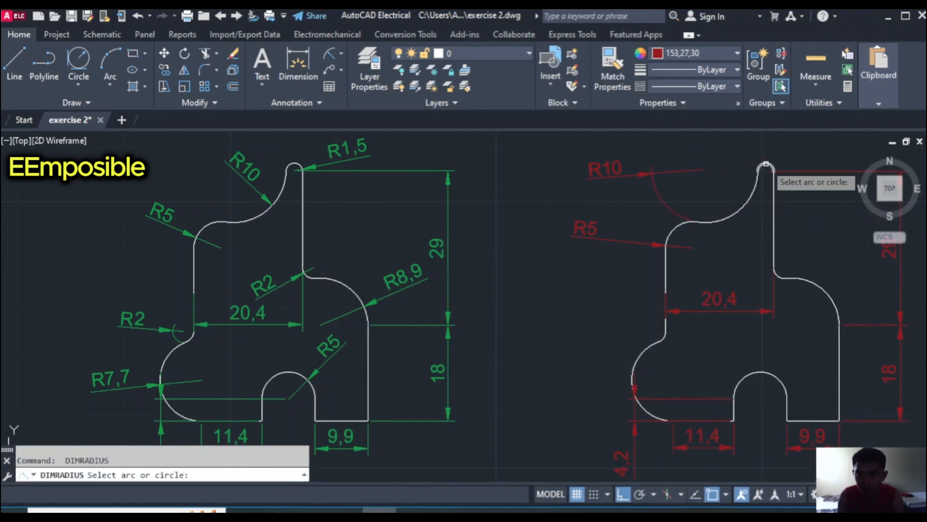
pyautogui.click(766, 164)
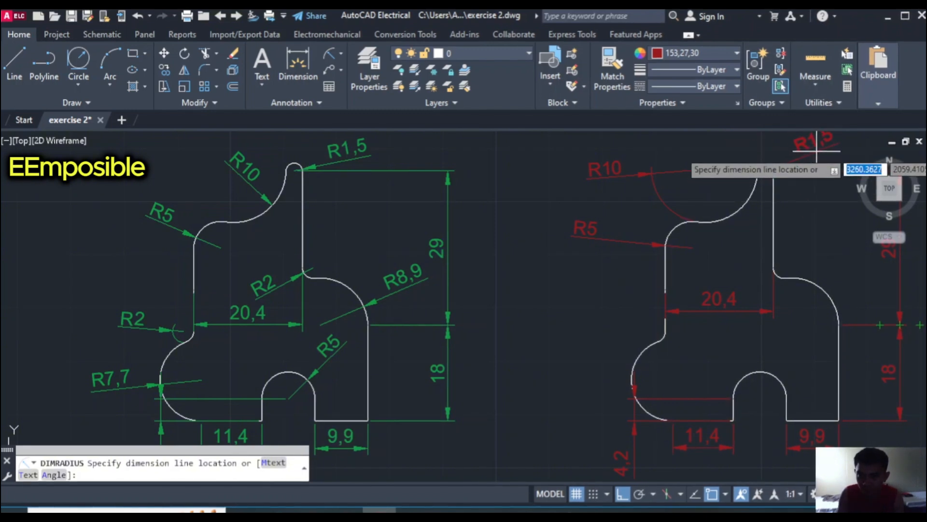
pyautogui.click(818, 152)
pyautogui.press('Return')
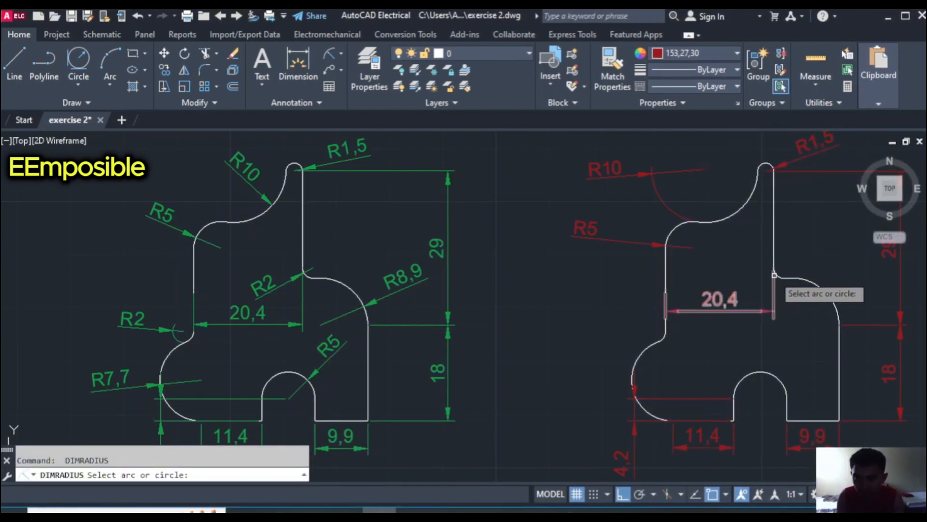
pyautogui.click(778, 275)
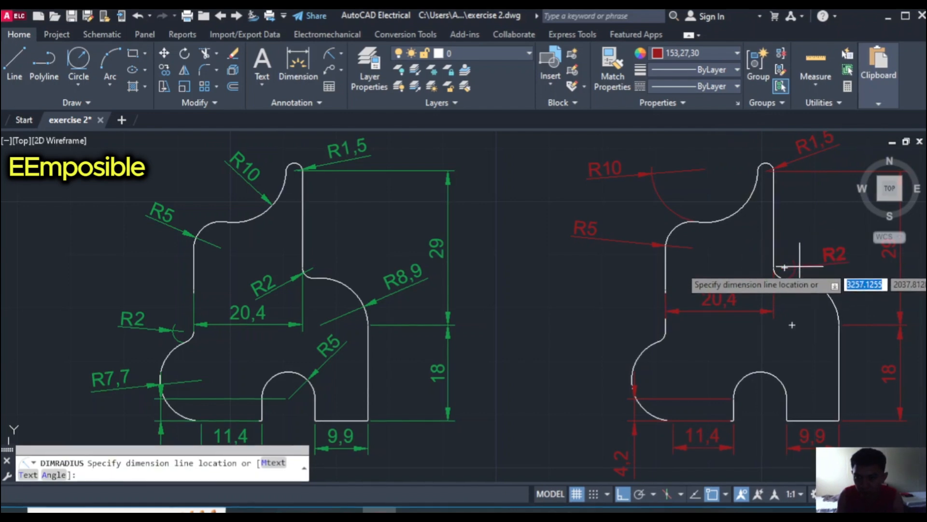
pyautogui.click(799, 265)
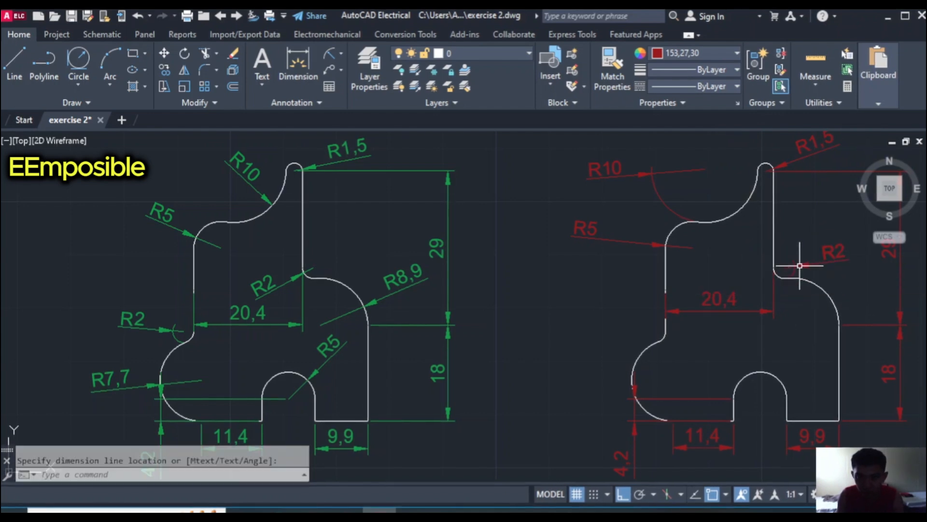
# - Try a radius dimension on the large right shoulder arc, placed at its lower end, and delete it
pyautogui.press('Return')
pyautogui.click(830, 301)
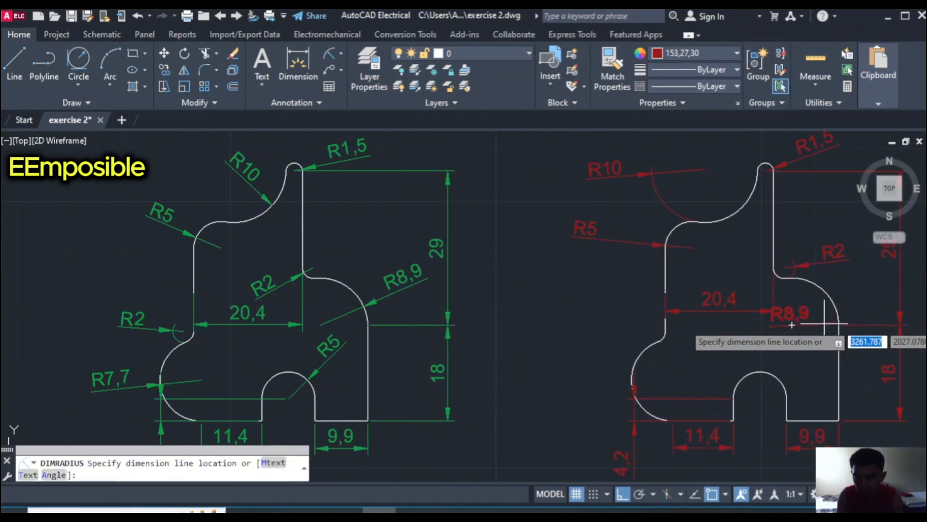
pyautogui.click(838, 324)
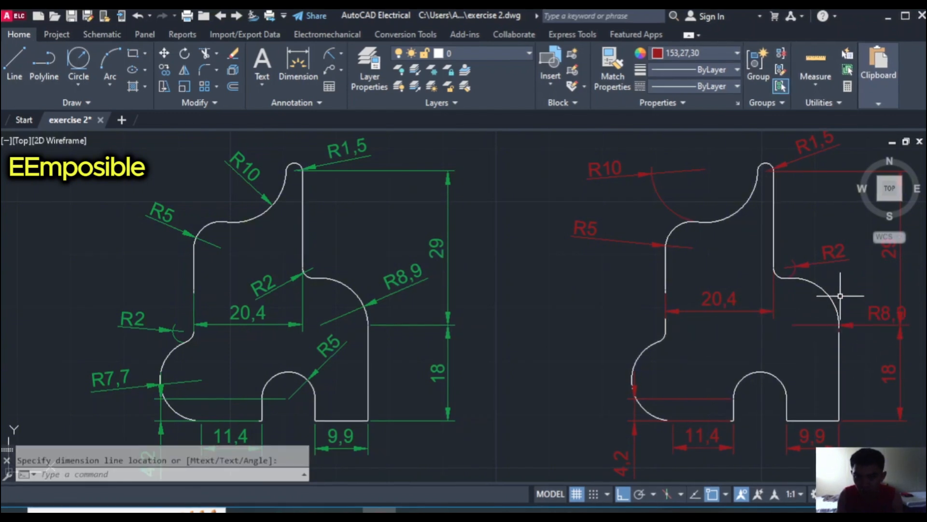
pyautogui.click(890, 344)
pyautogui.click(876, 314)
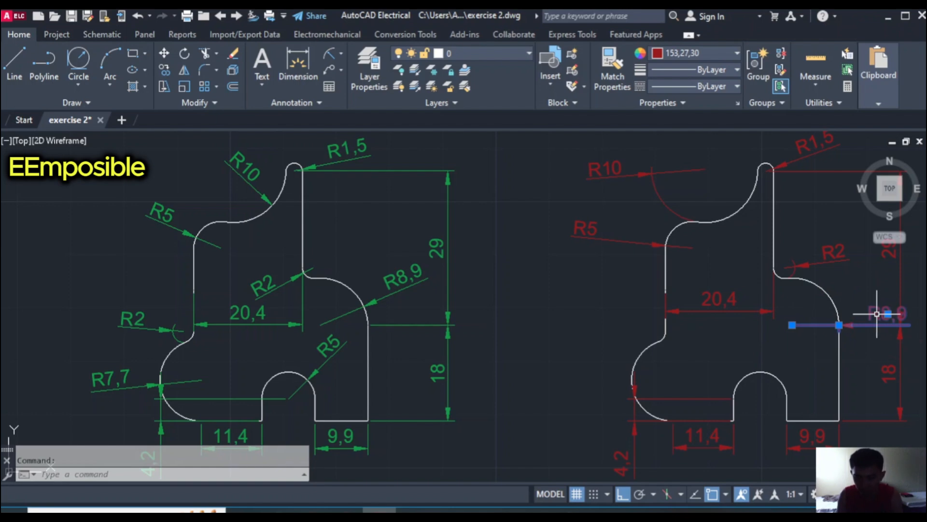
pyautogui.press('Delete')
# - Add radius dimensions to the right shoulder arc, with its label inside the arc, and to the notch arc, with its label at the upper right
pyautogui.click(331, 52)
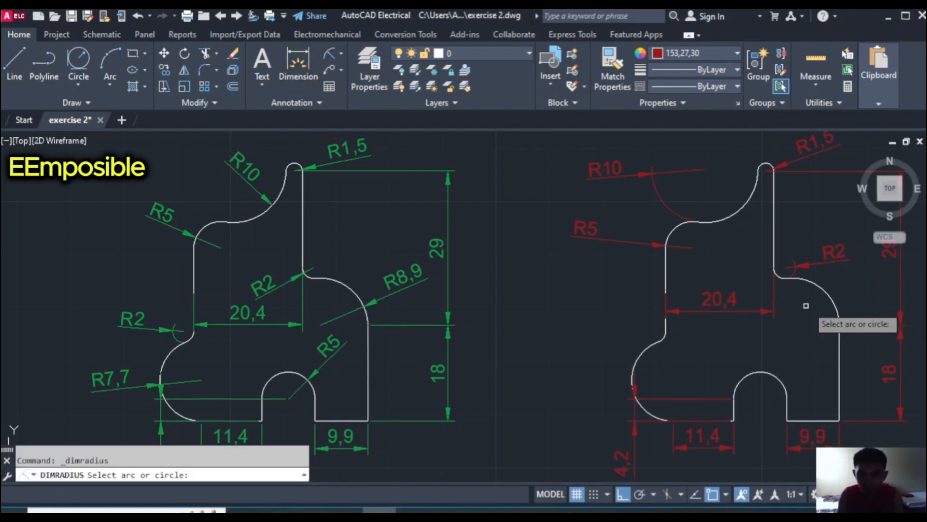
pyautogui.click(832, 296)
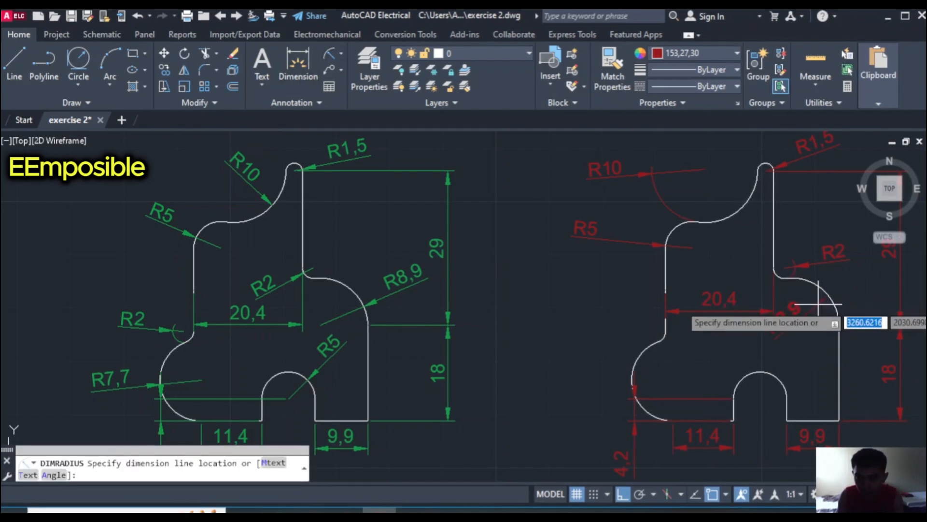
pyautogui.click(821, 298)
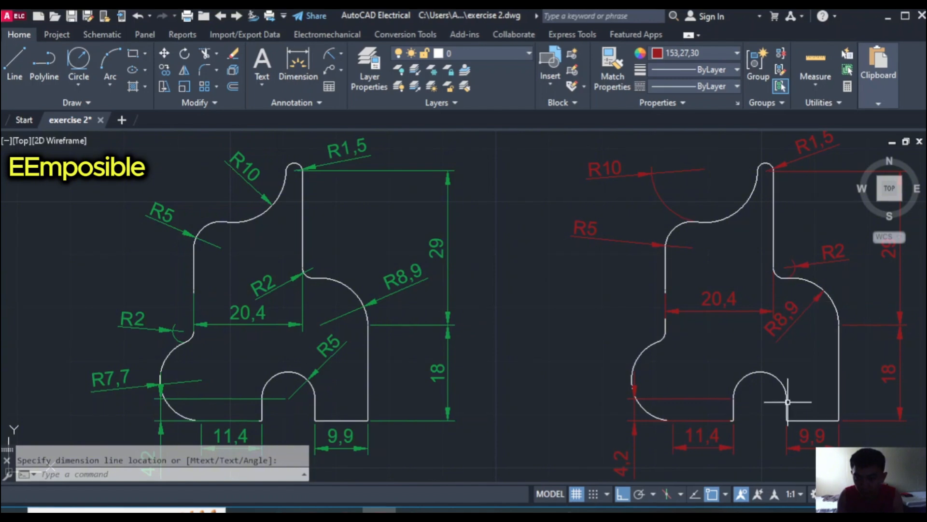
pyautogui.press('Return')
pyautogui.click(781, 381)
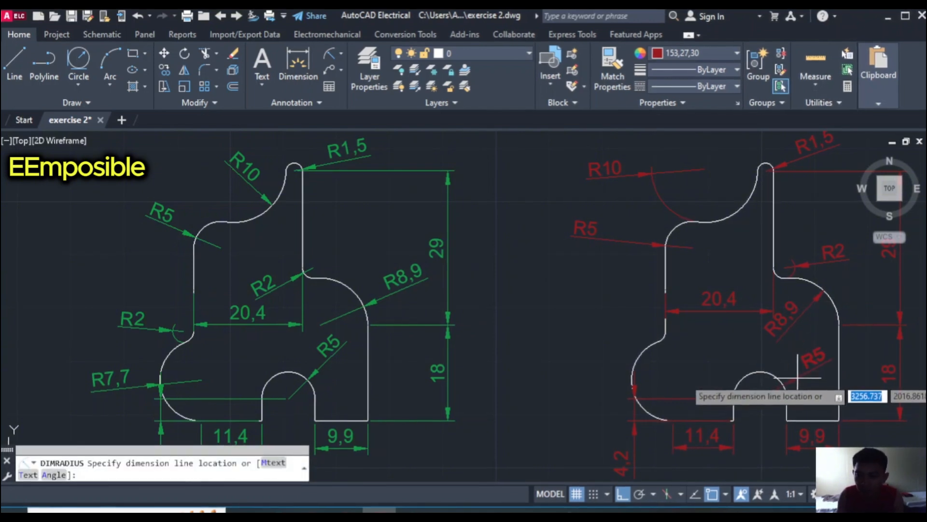
pyautogui.click(797, 377)
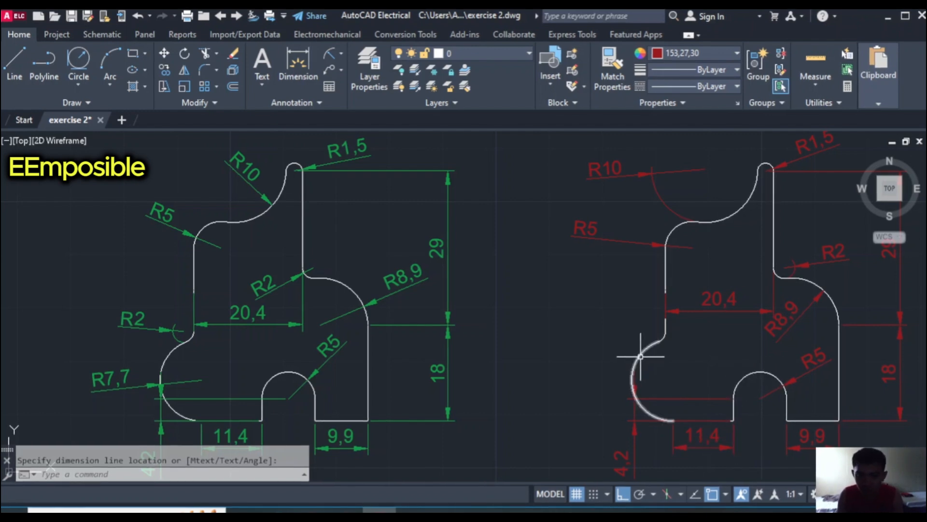
# - Add radius dimensions to the large lower-left arc and the small fillet above it, with both labels outside the left side
pyautogui.press('Return')
pyautogui.click(632, 373)
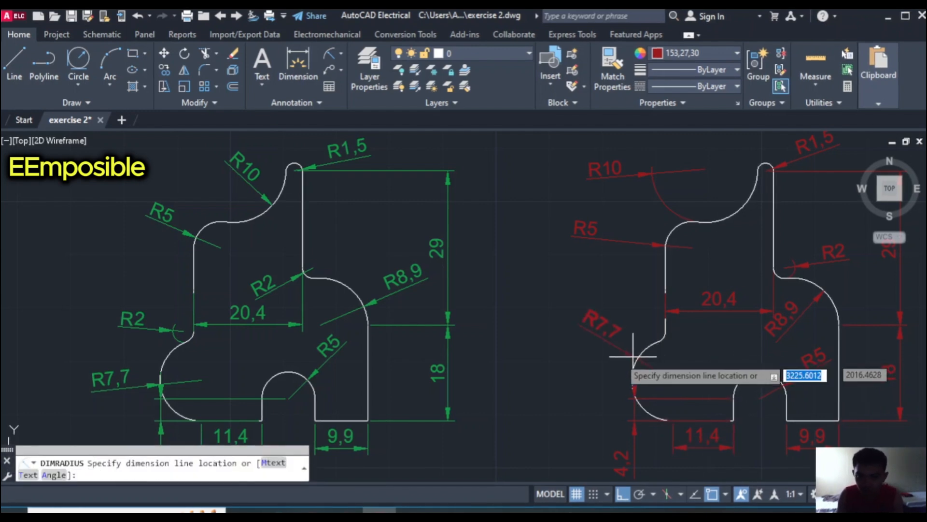
pyautogui.click(579, 379)
pyautogui.press('Return')
pyautogui.click(659, 333)
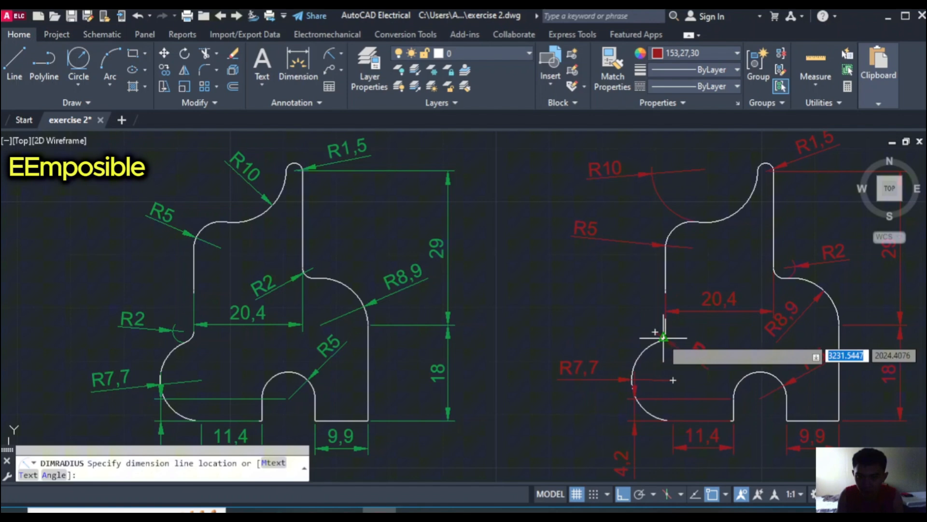
pyautogui.click(600, 321)
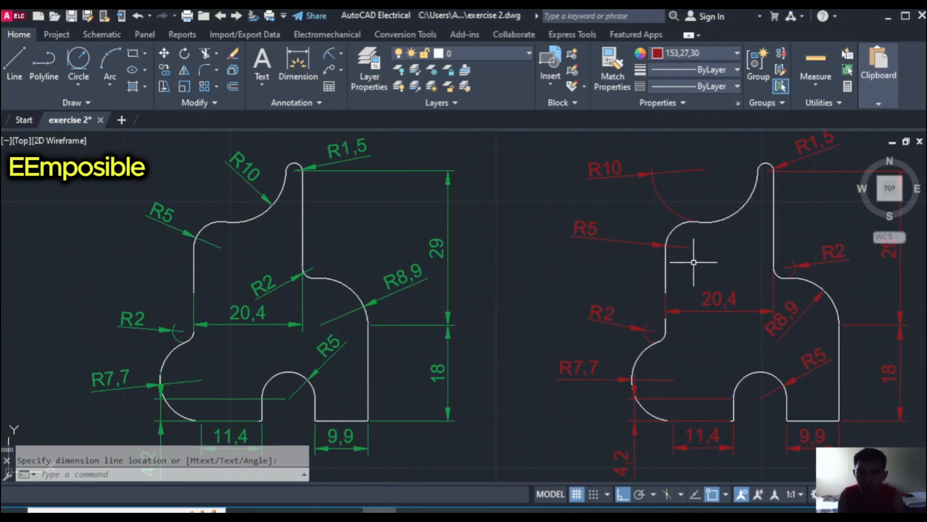
pyautogui.click(729, 310)
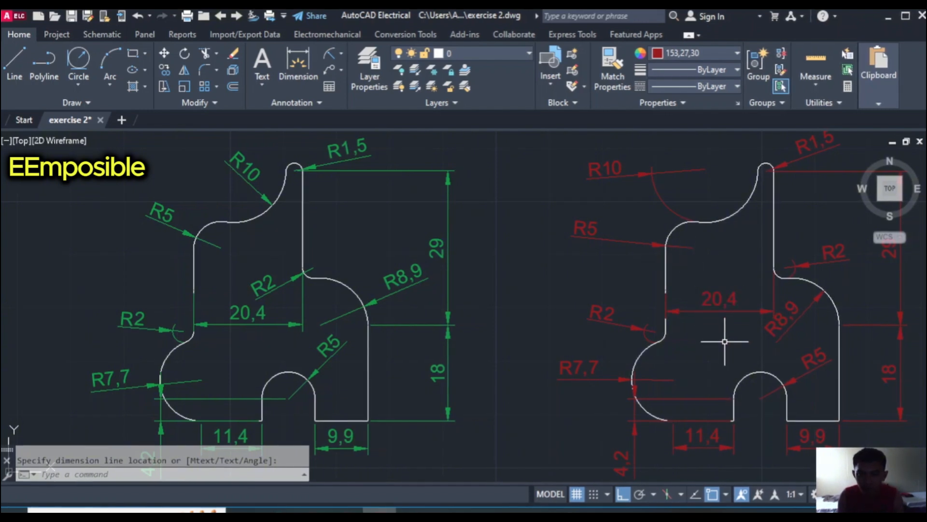